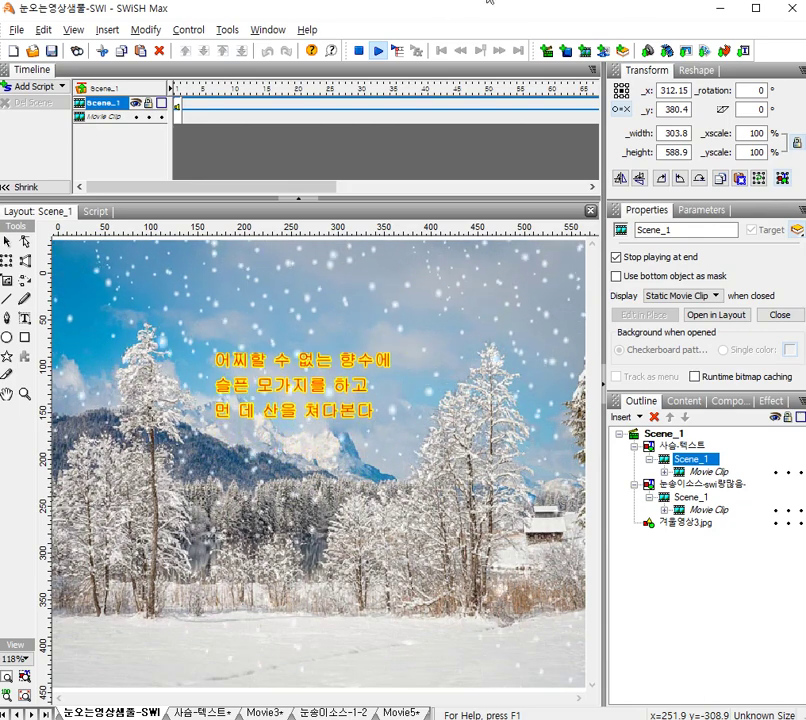
Stop the snow sample's playback, create a new blank movie and restore the default panel layout
click(361, 55)
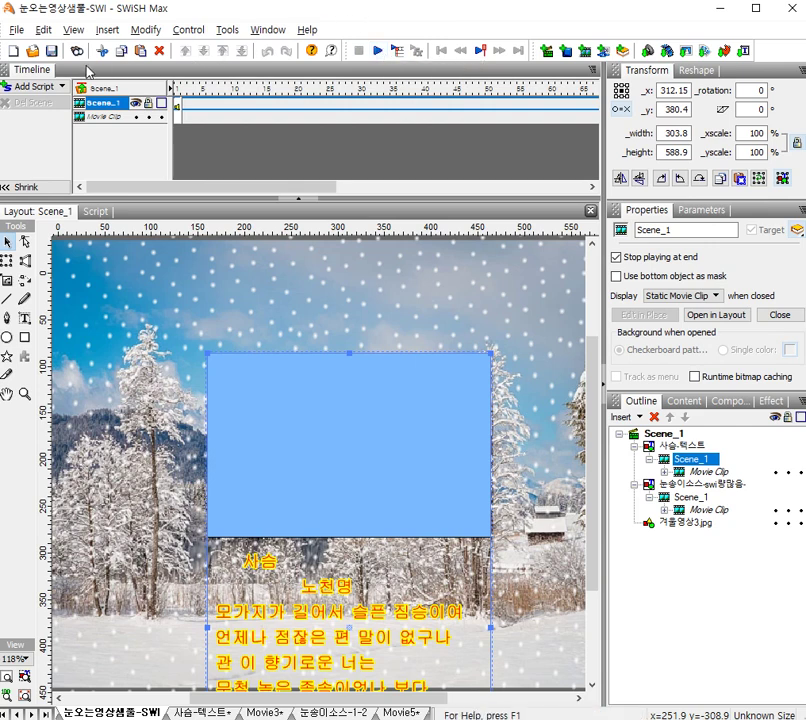
click(14, 52)
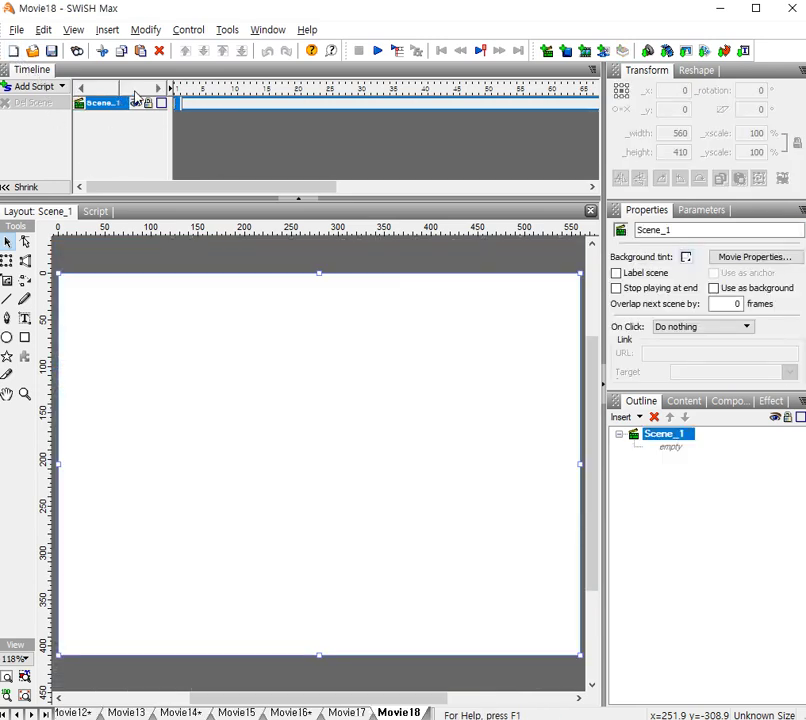
click(270, 32)
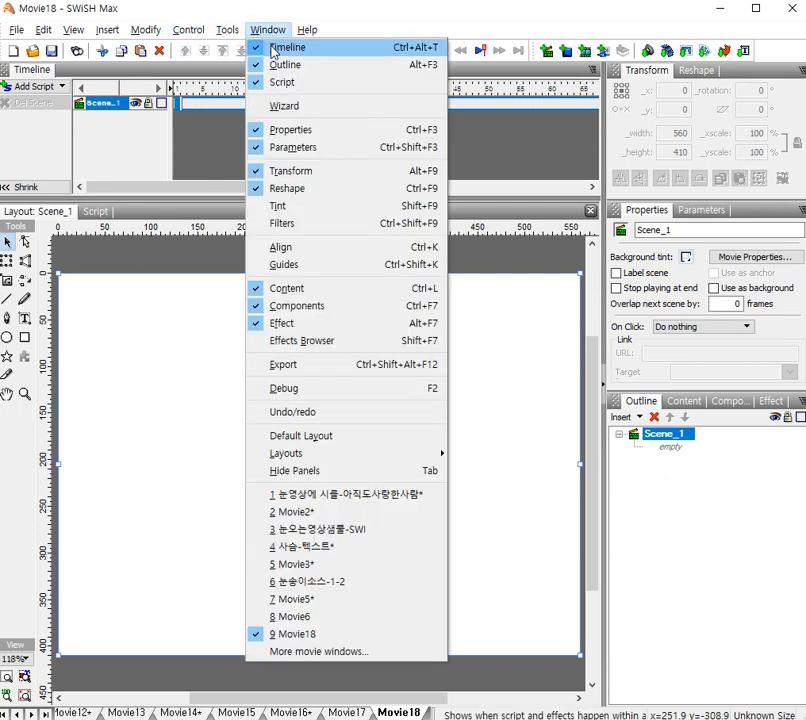
click(349, 441)
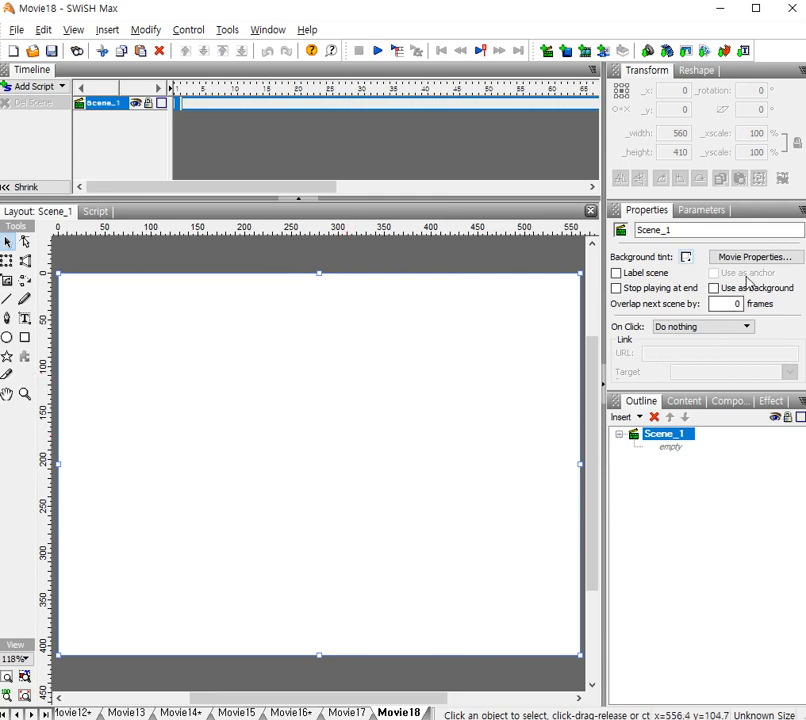
Set the new movie's size to 640 by 480 pixels and its background color to black (000000)
click(736, 262)
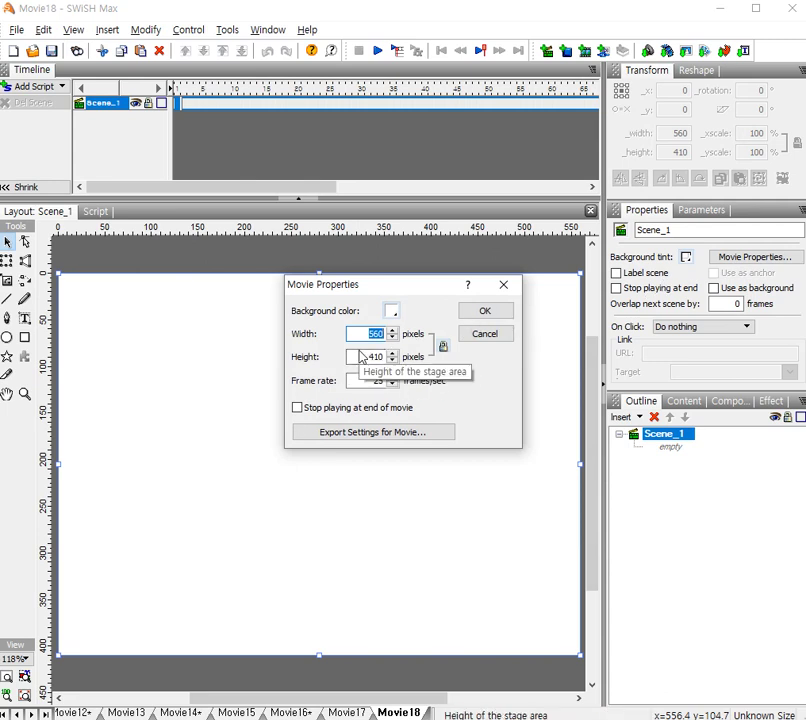
text(640)
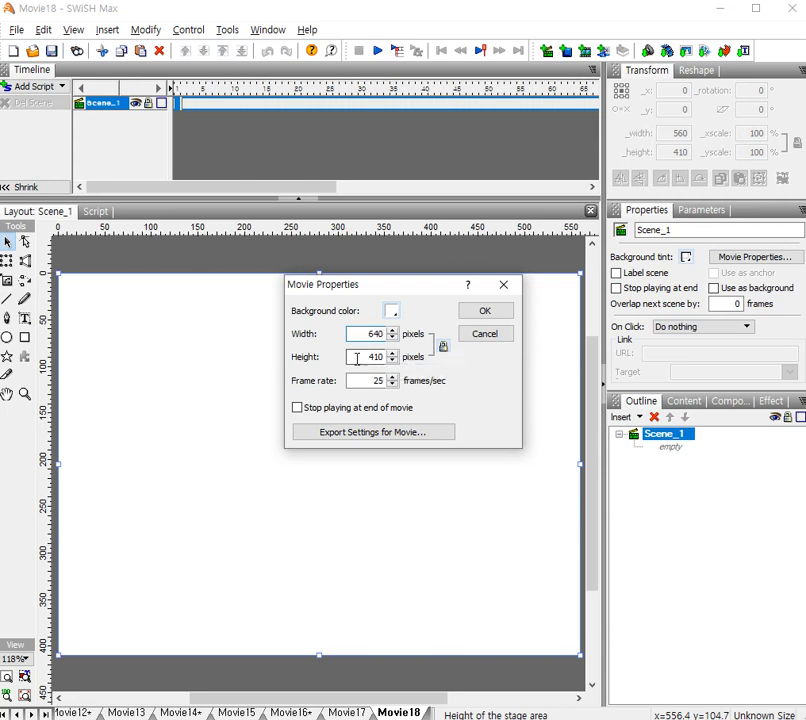
drag(353, 358, 390, 358)
text(4)
click(394, 313)
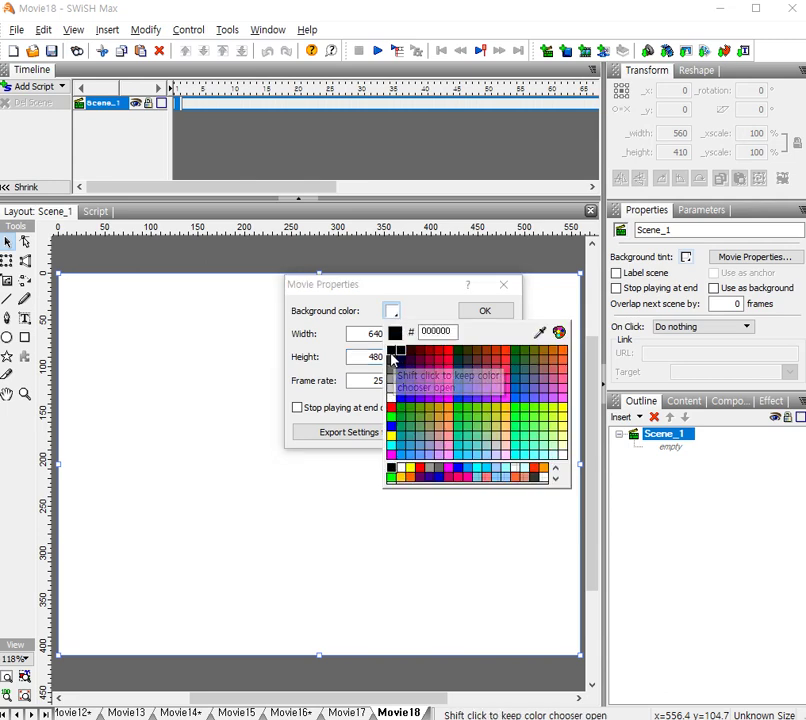
click(392, 355)
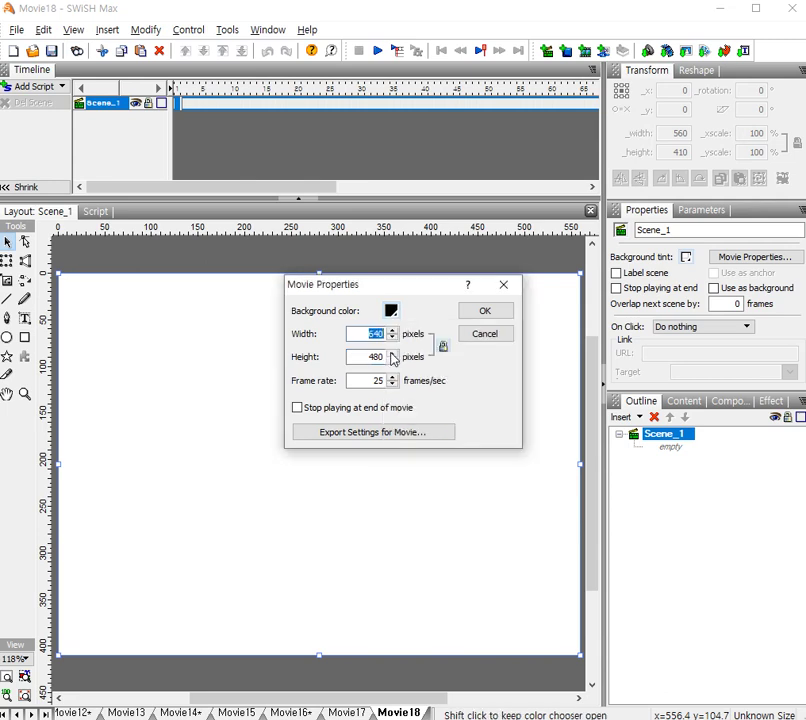
click(507, 314)
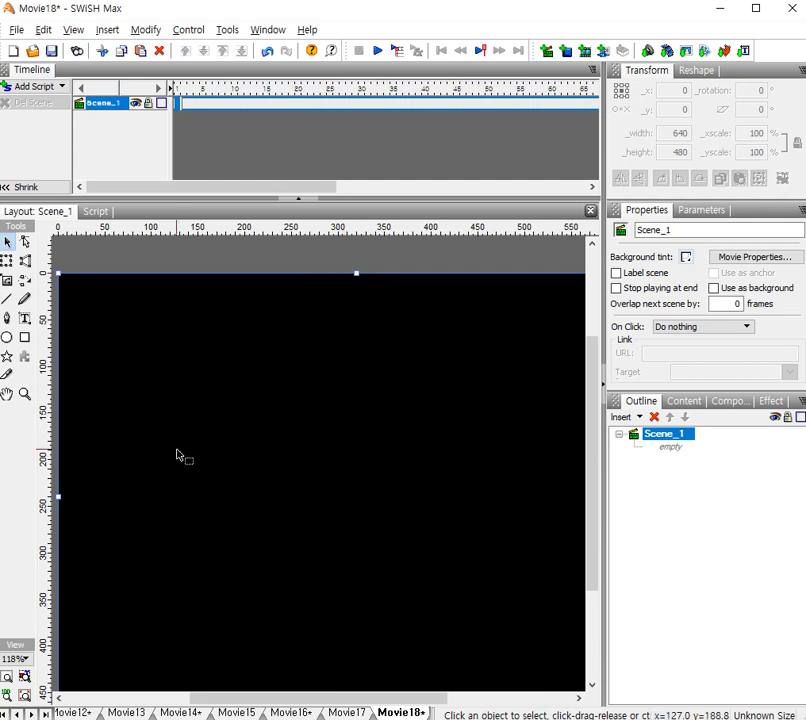
click(8, 678)
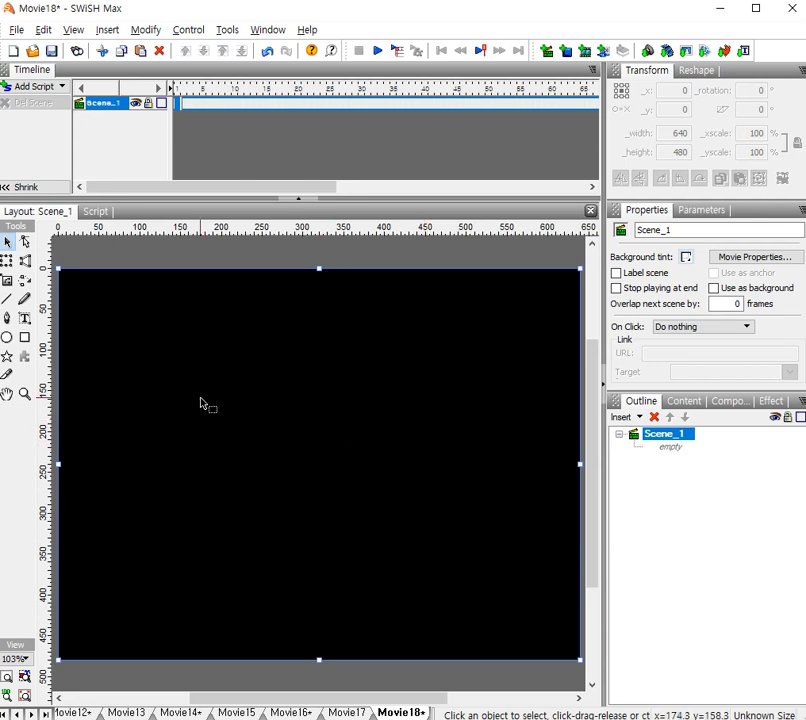
Draw a small ellipse about 22 by 30 pixels near the middle of the stage and set its line style to None
click(7, 339)
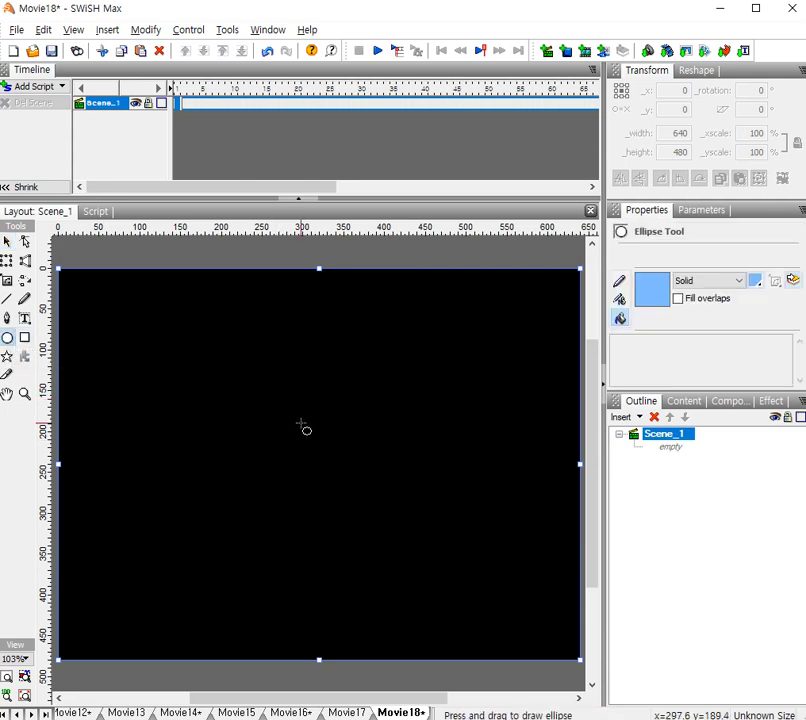
drag(300, 425, 325, 455)
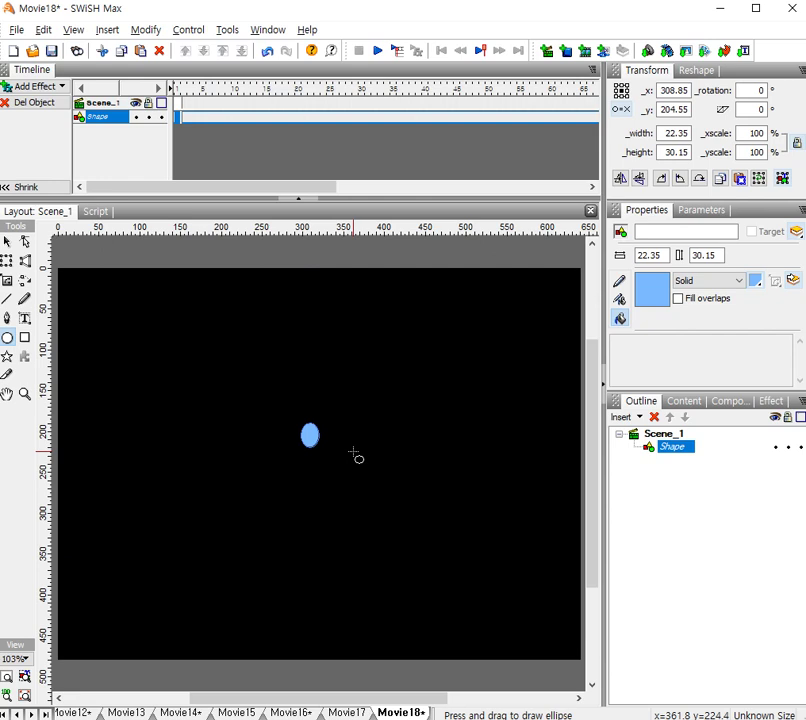
click(619, 281)
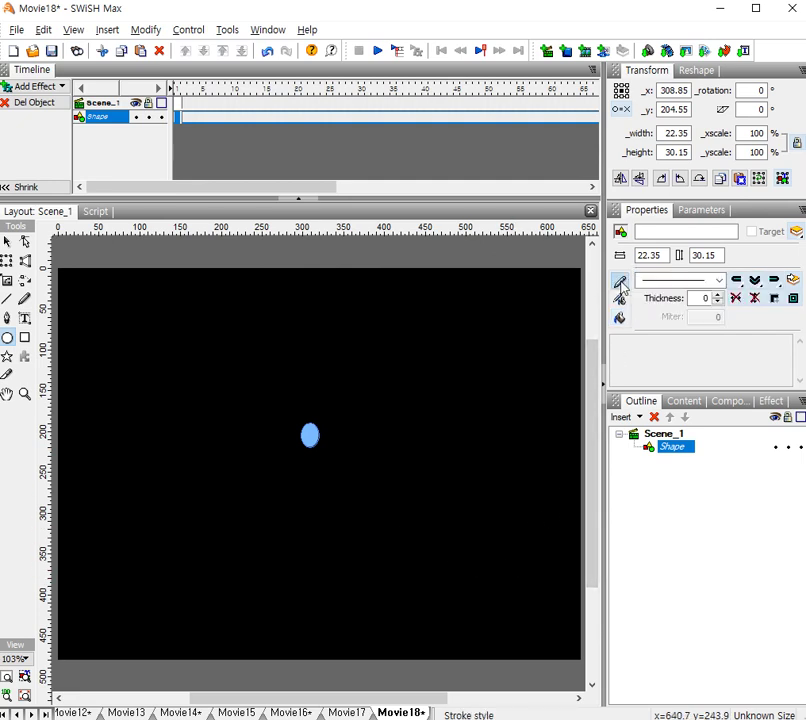
click(719, 282)
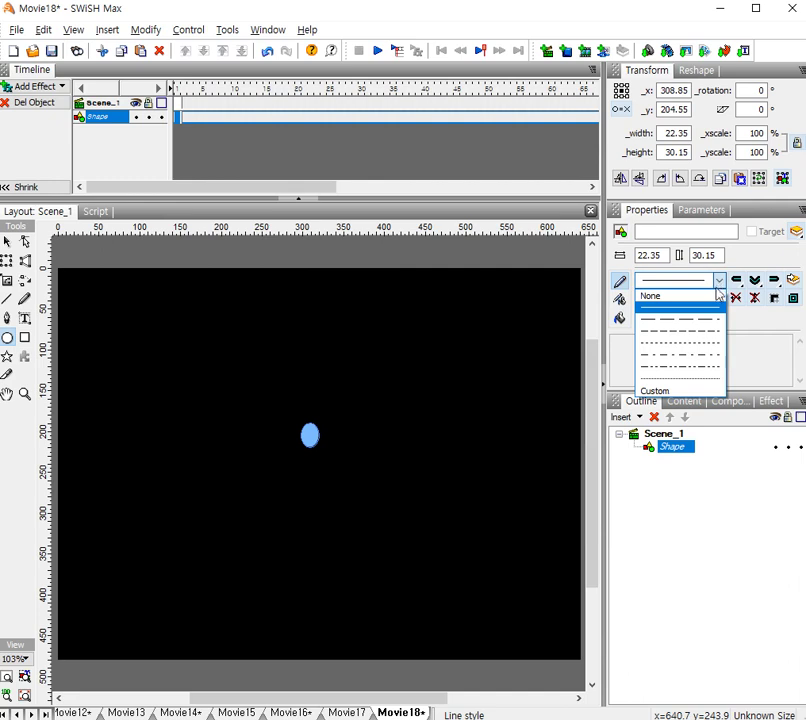
click(702, 296)
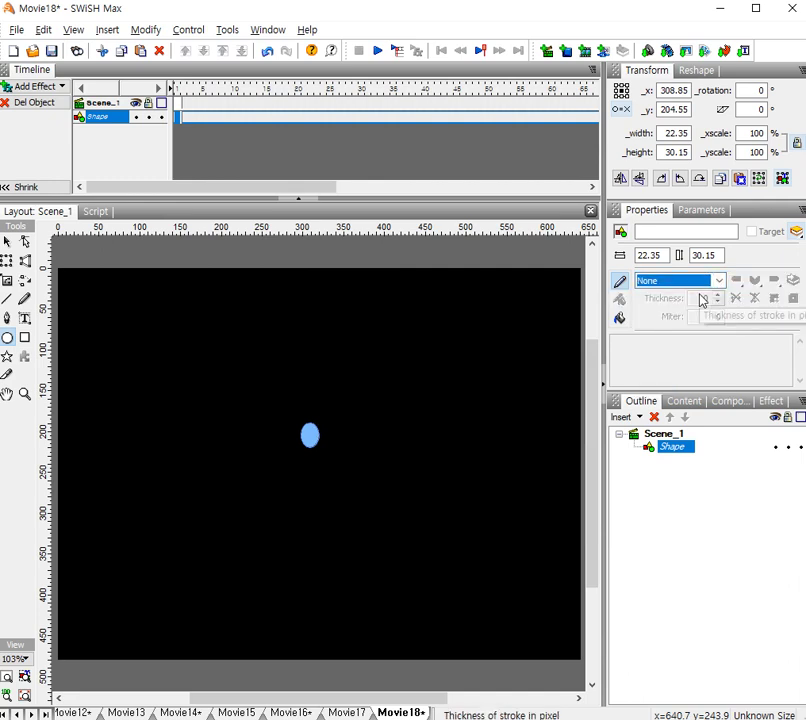
Change the ellipse's fill from solid to a radial gradient
click(619, 319)
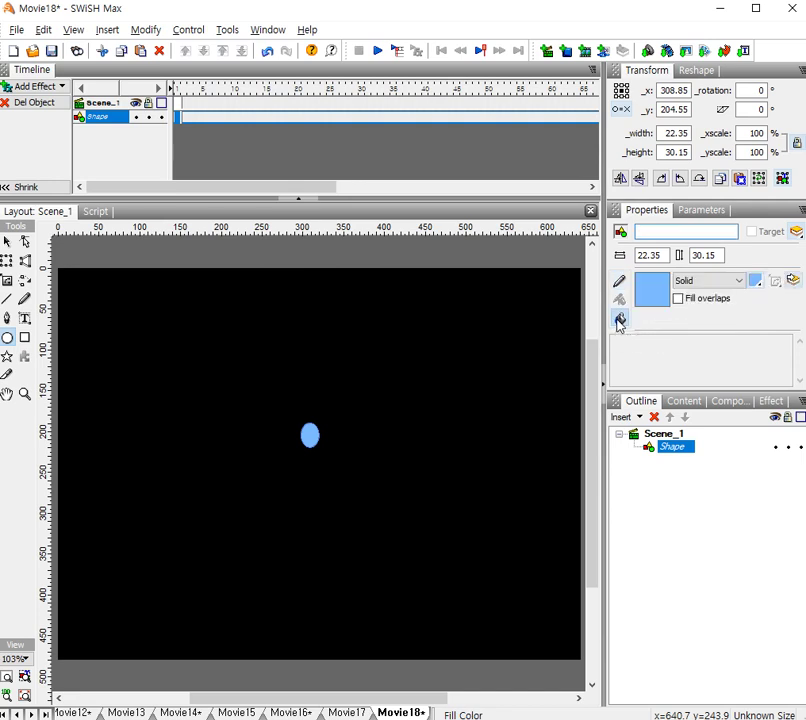
click(740, 285)
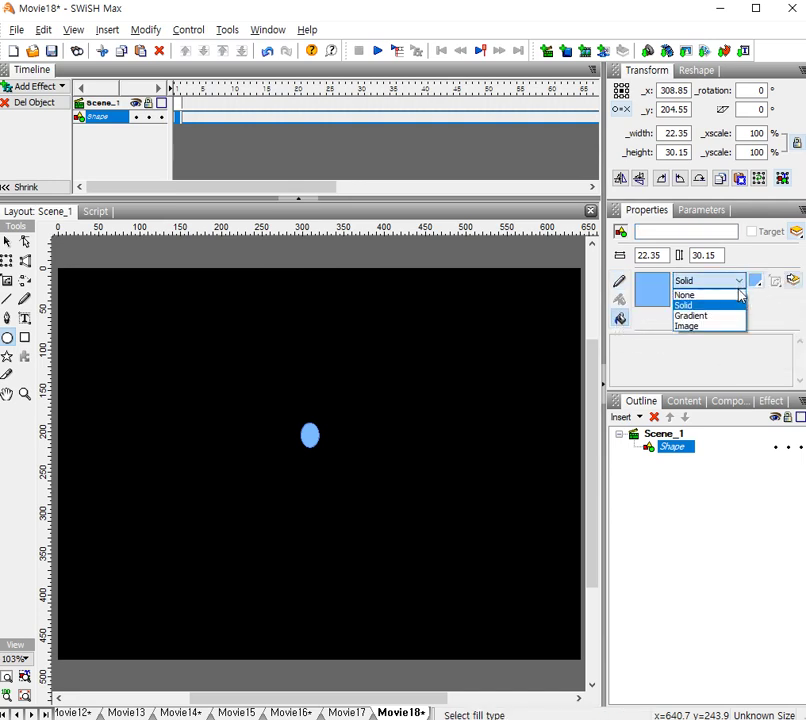
click(714, 315)
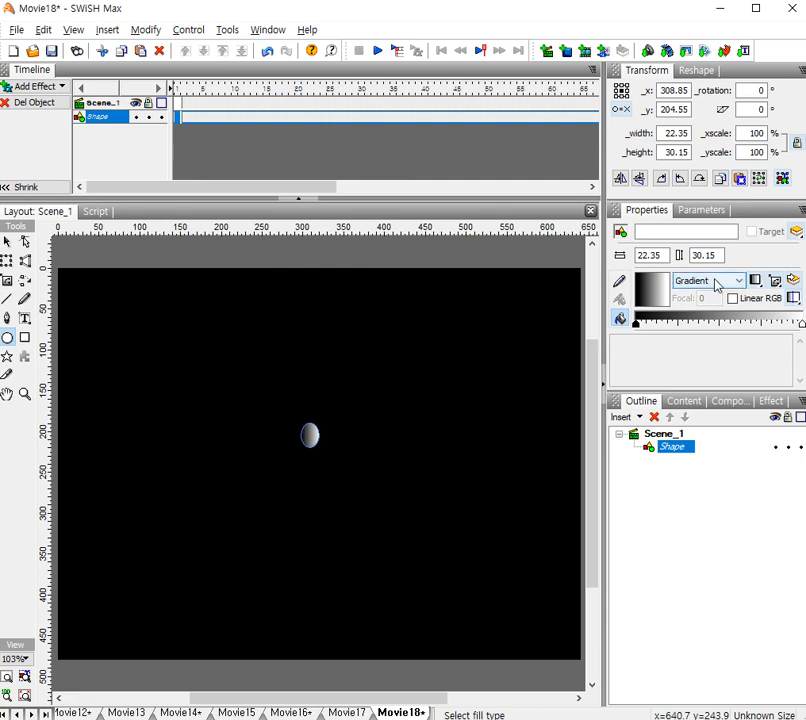
click(757, 283)
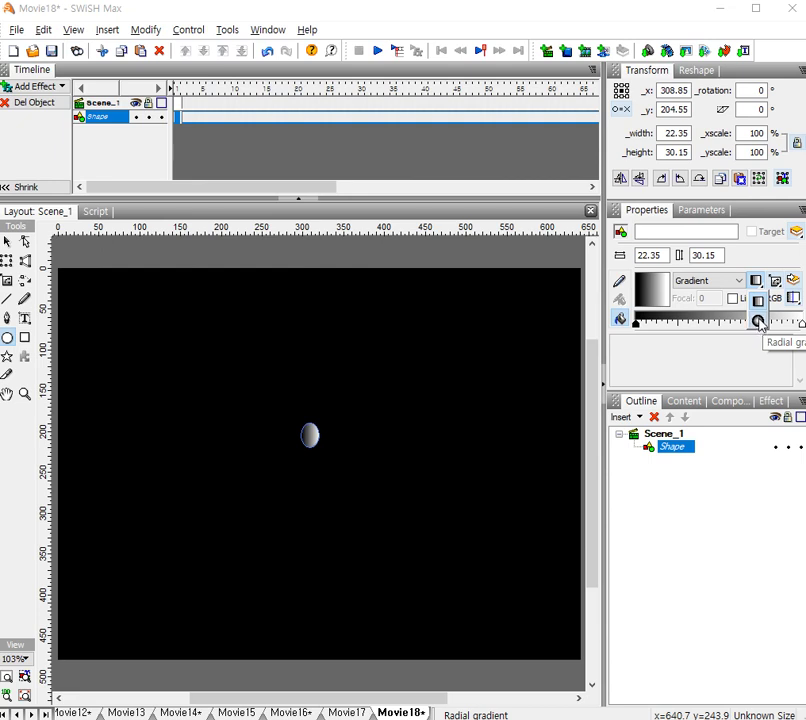
click(758, 321)
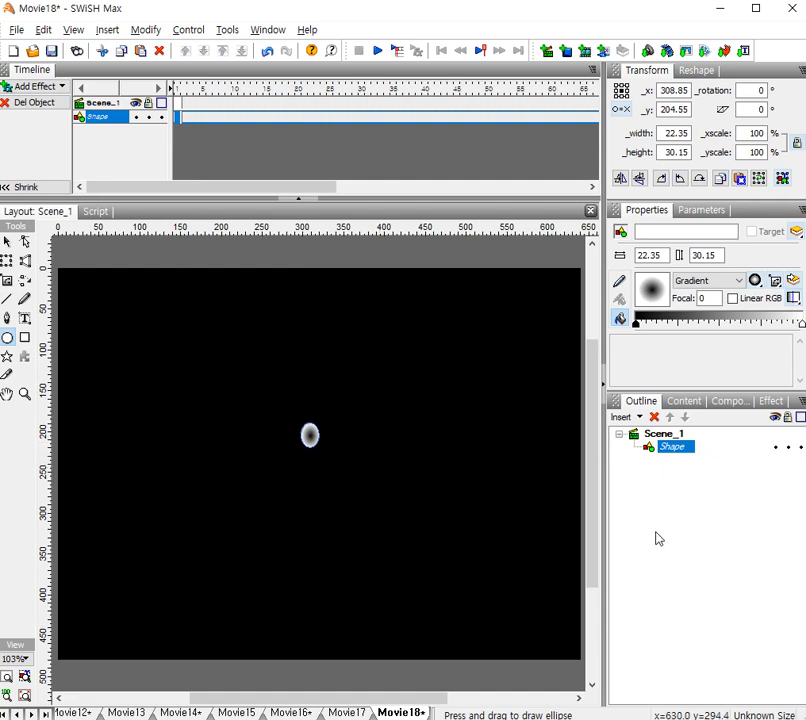
Set the radial gradient's inner color to white and the outer white color's alpha to 0%
click(637, 326)
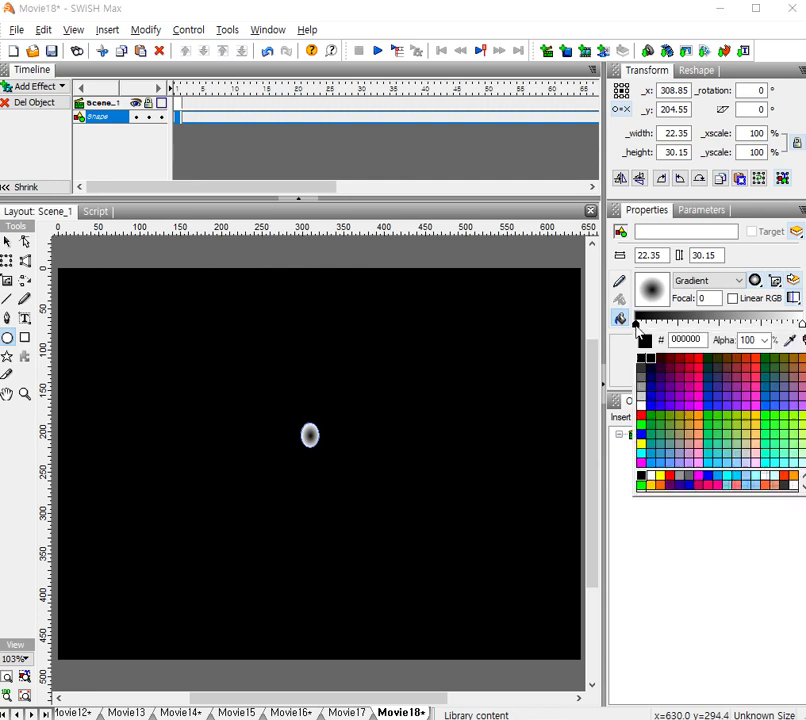
click(642, 408)
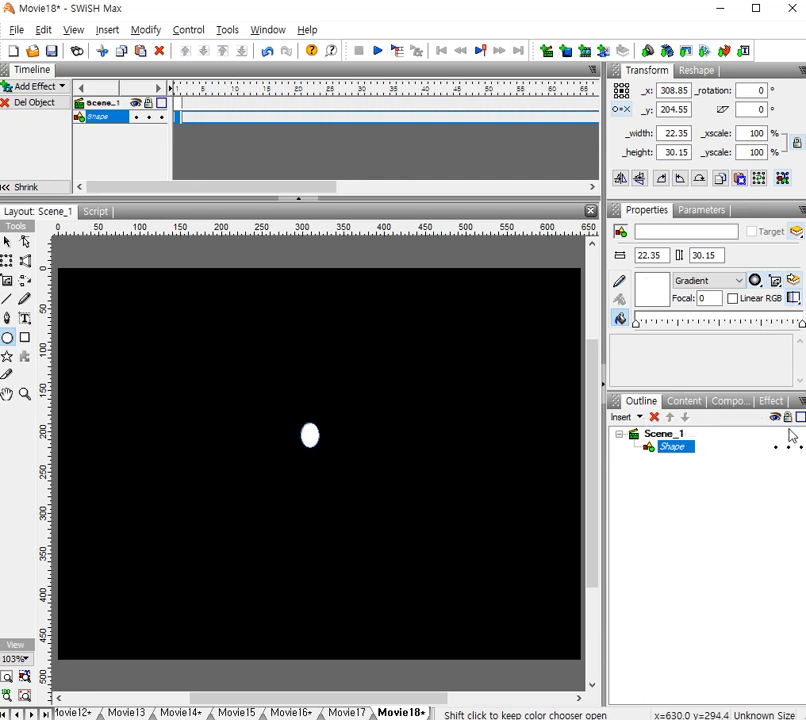
click(802, 325)
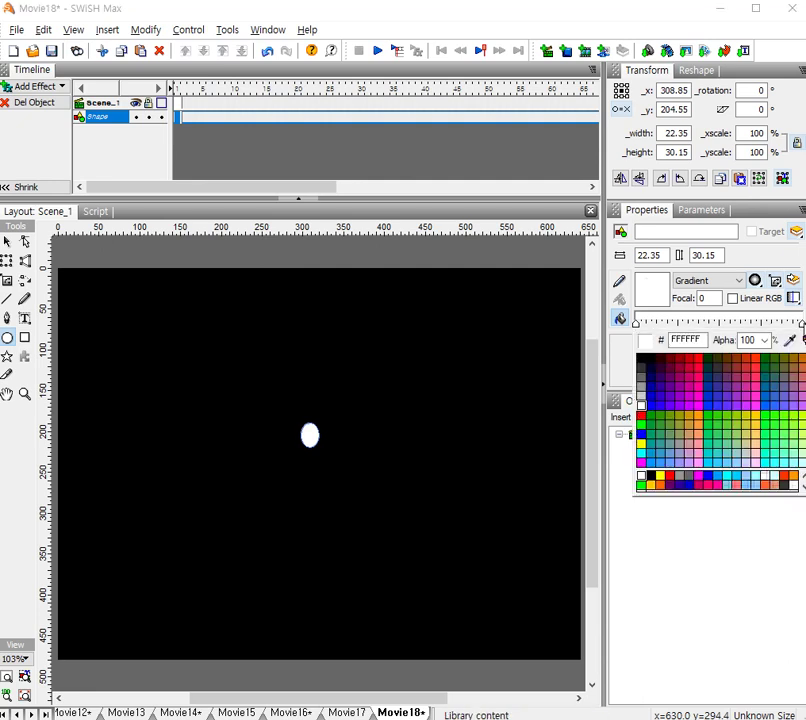
click(765, 341)
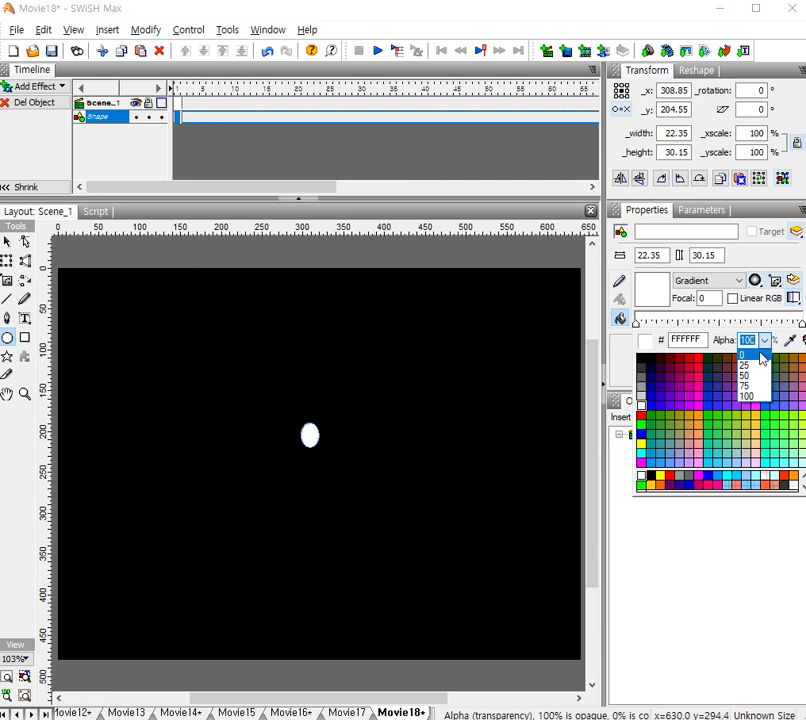
click(762, 356)
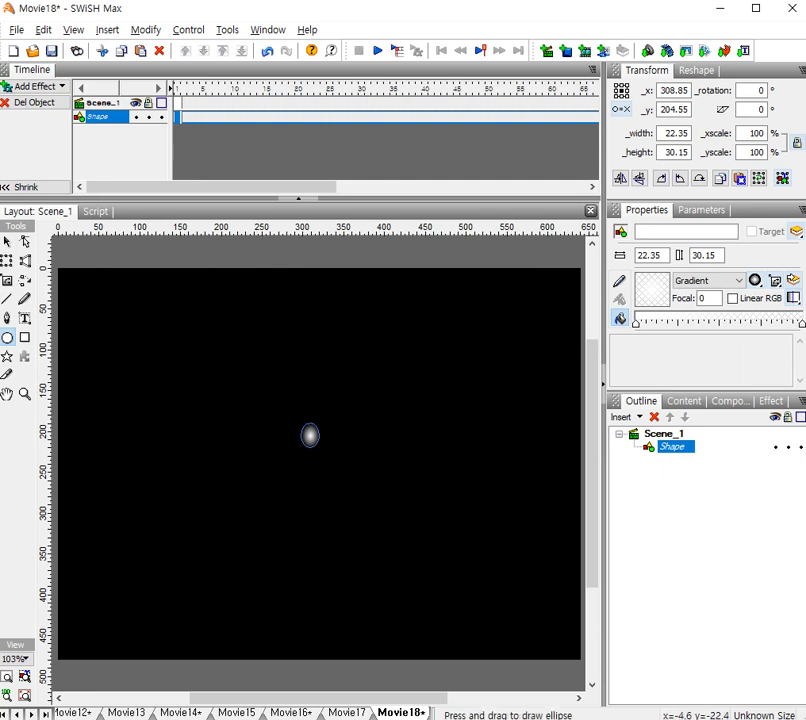
Move the ellipse near the stage's upper-left corner and add more than twenty copies of it at the stage center
click(7, 241)
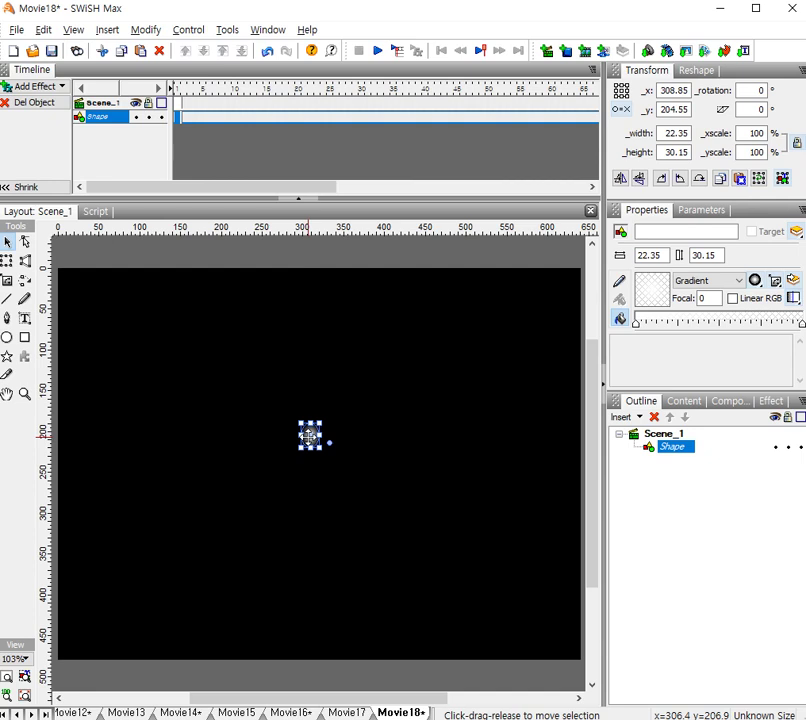
drag(310, 435, 91, 310)
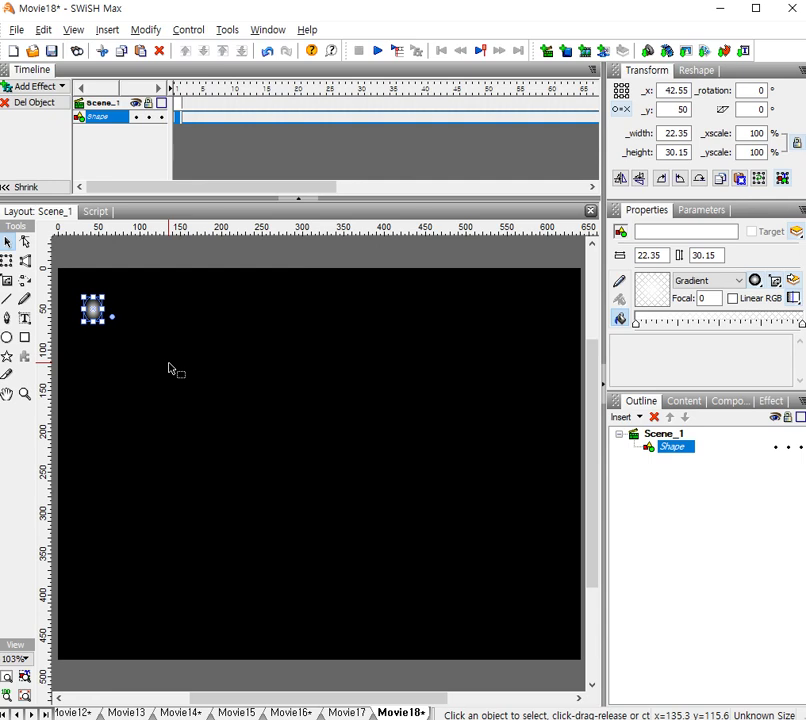
key(ctrl+v)
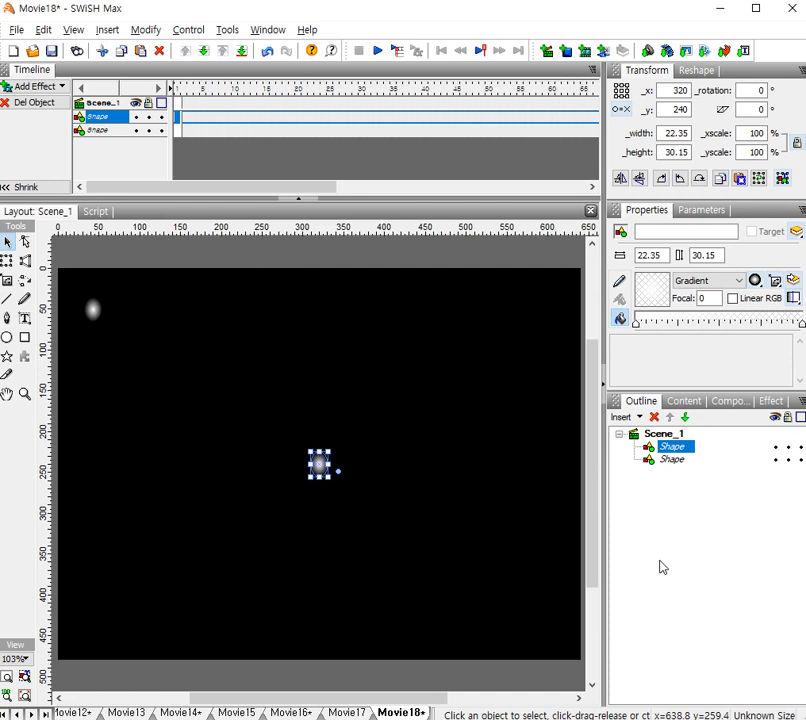
key(ctrl+d)
key(ctrl+d)
key(ctrl+d)
key(ctrl+d)
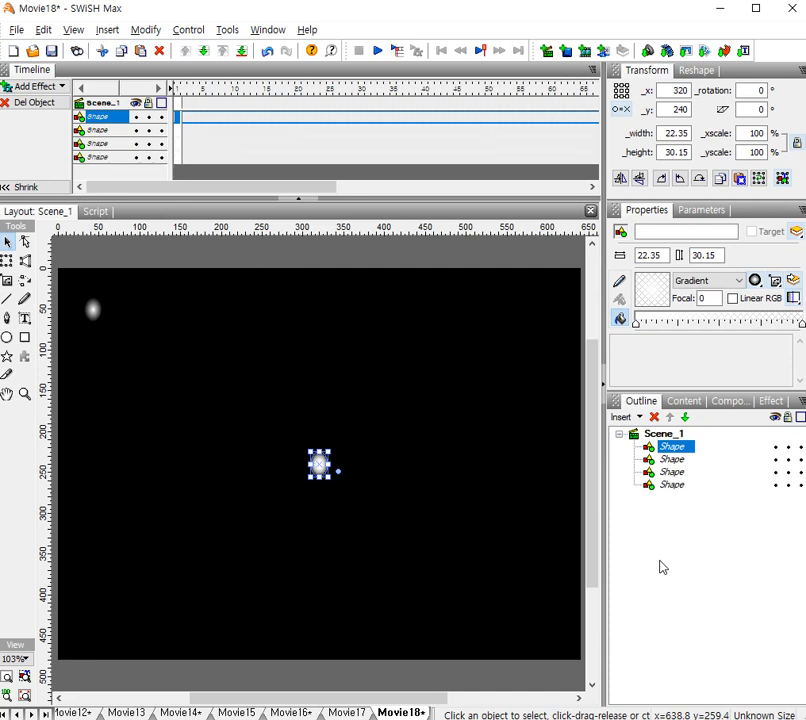
key(ctrl+d)
key(ctrl+d)
key(ctrl+d)
key(ctrl+d)
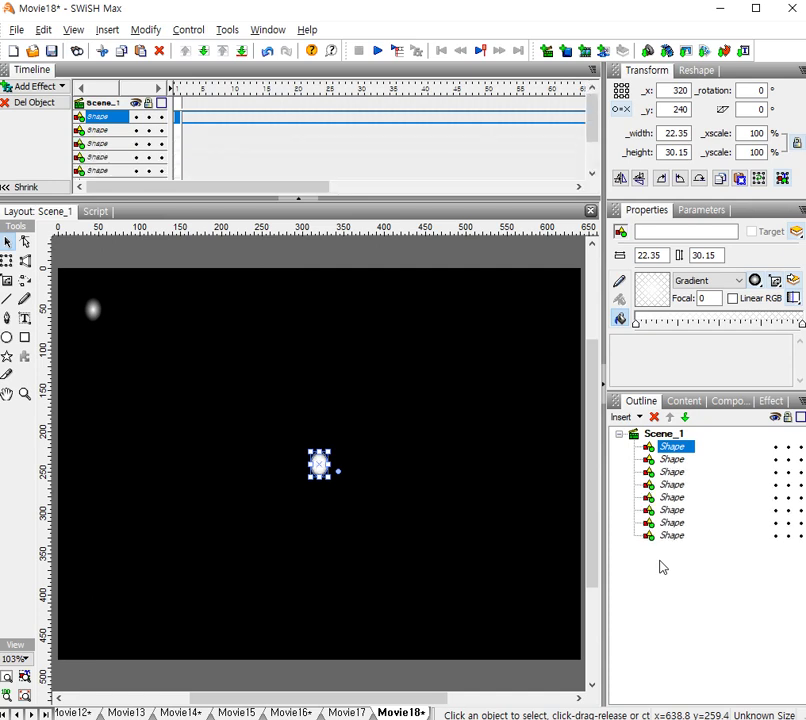
key(ctrl+d)
key(ctrl+d)
key(ctrl+d)
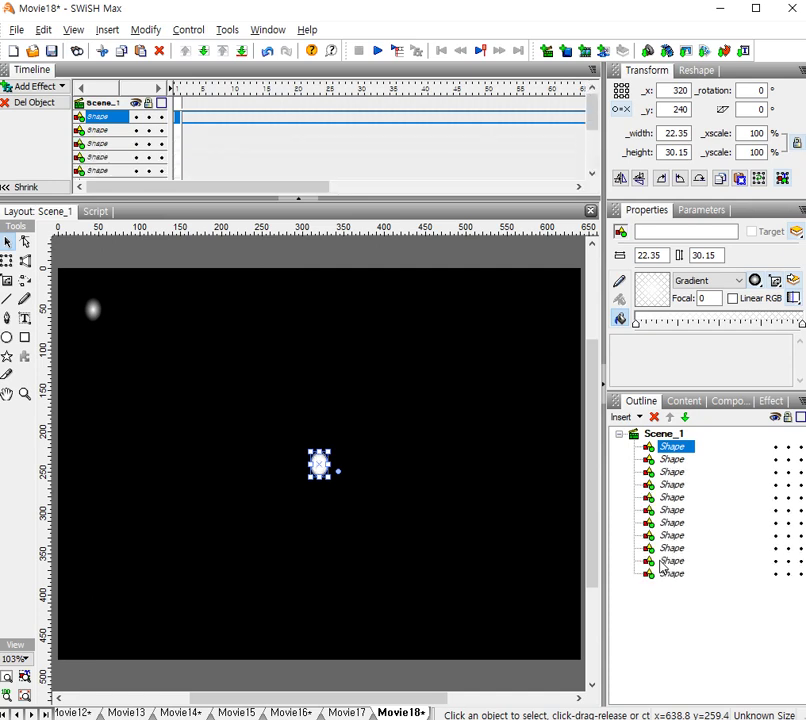
key(ctrl+d)
key(ctrl+d)
key(ctrl+d)
key(ctrl+d)
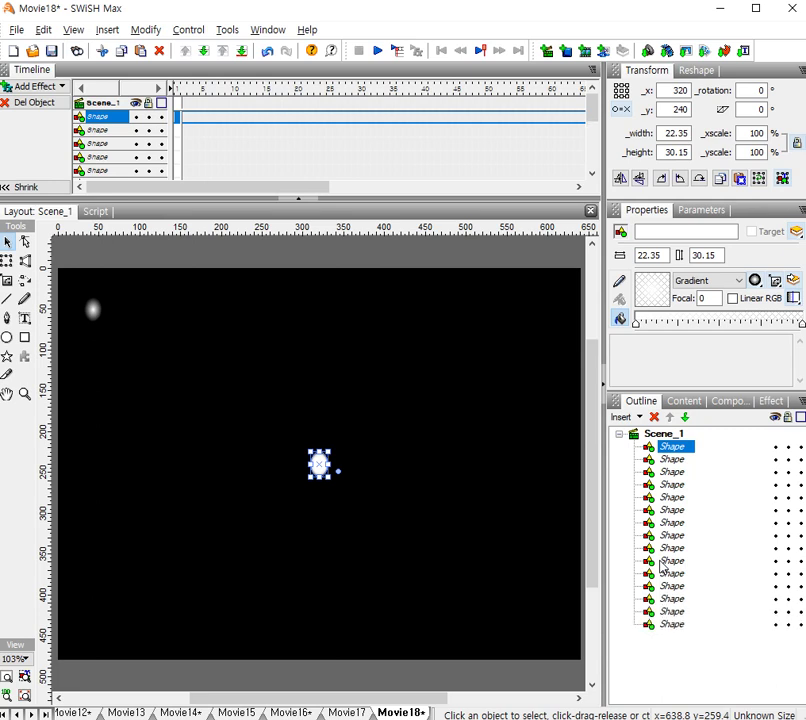
key(ctrl+d)
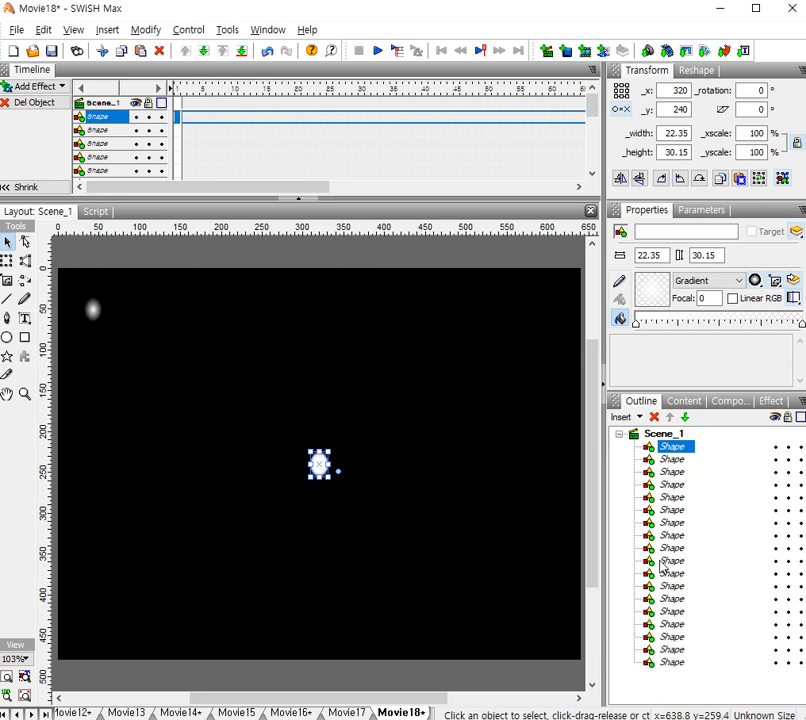
key(ctrl+d)
key(ctrl+d)
key(ctrl+d)
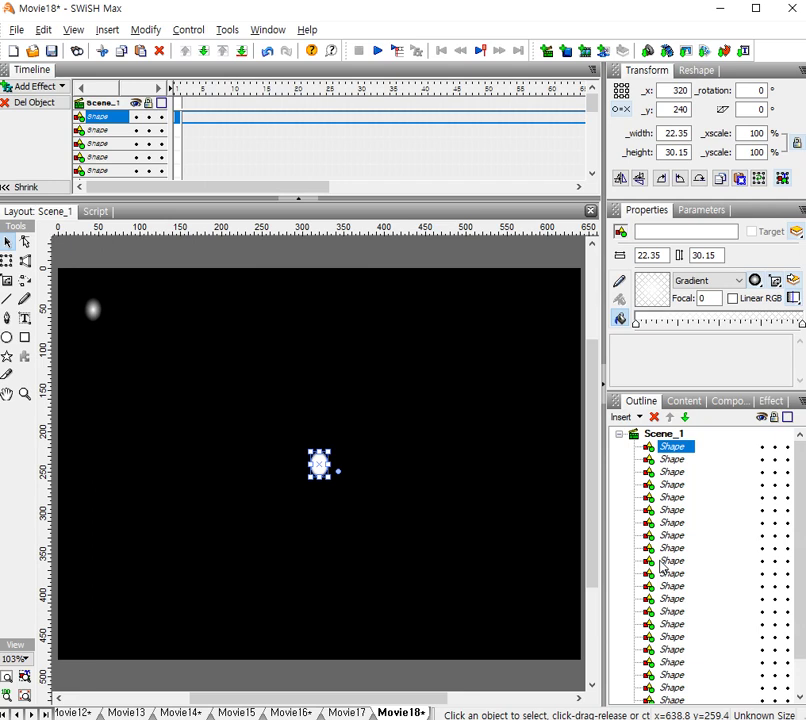
key(ctrl+d)
key(ctrl+d)
key(ctrl+d)
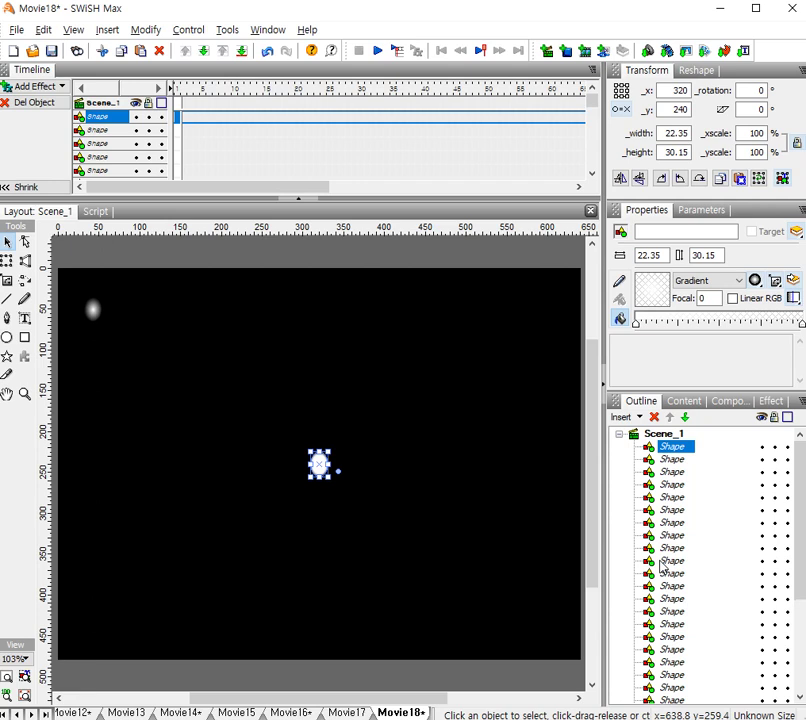
Duplicate the gradient ellipse eight more times at the stage center
key(ctrl+d)
key(ctrl+d)
key(ctrl+d)
key(ctrl+d)
key(ctrl+d)
key(ctrl+d)
key(ctrl+d)
key(ctrl+d)
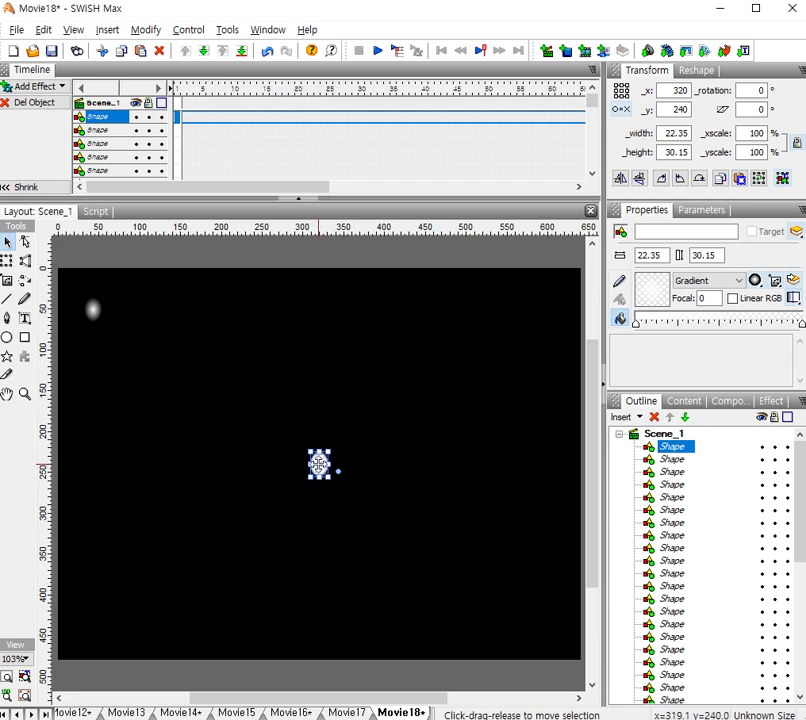
Move one center copy near the stage's upper-right corner and another to the middle of its upper edge, at about y 50
drag(319, 463, 540, 308)
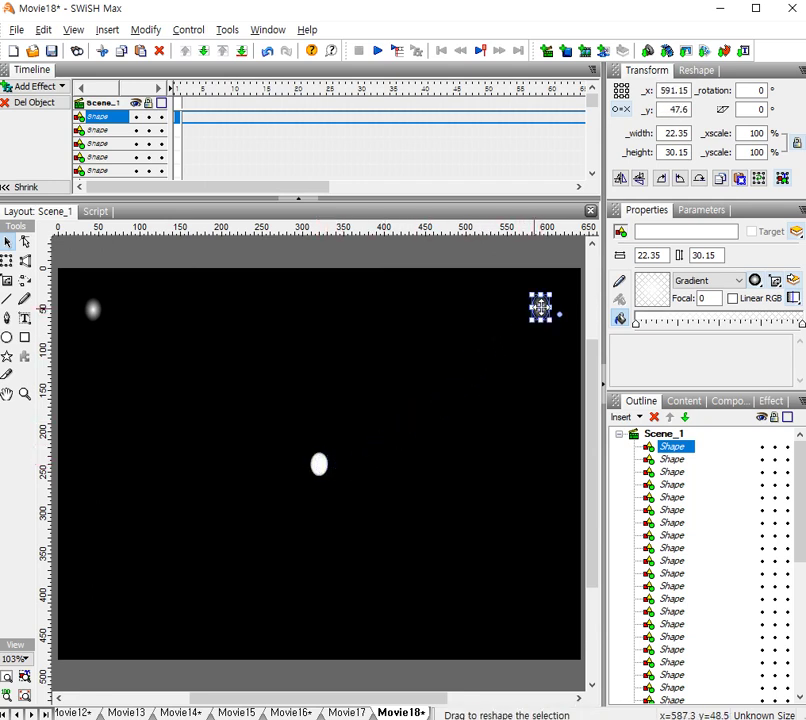
click(319, 466)
drag(319, 466, 314, 312)
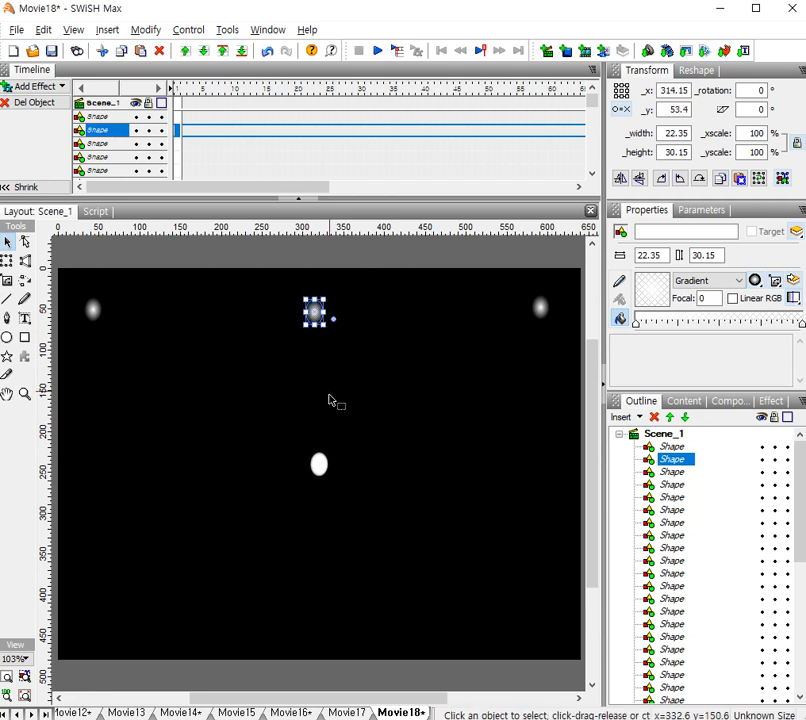
Move three center copies to the middle of the left edge, the lower-left corner and the middle of the lower edge
click(320, 461)
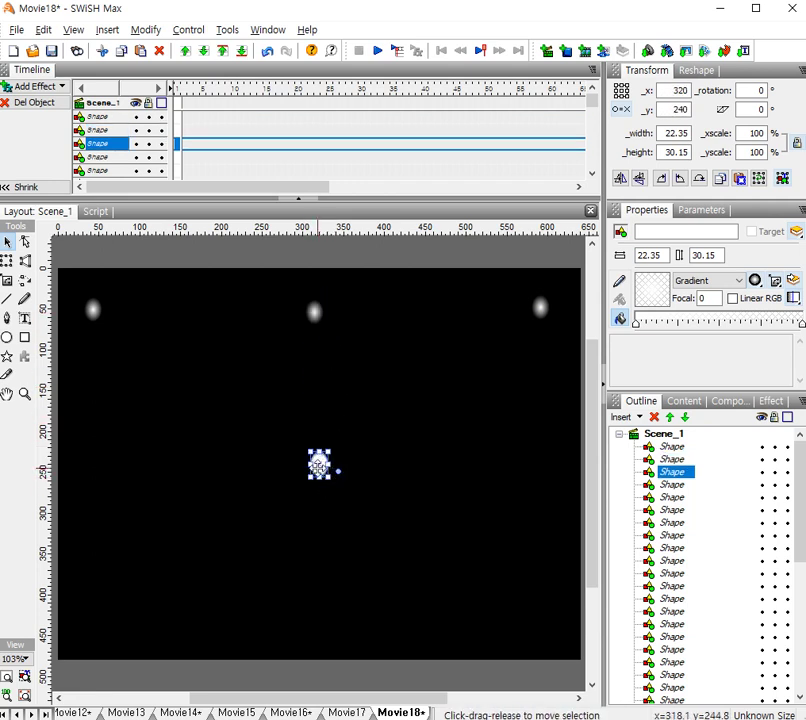
drag(318, 472, 90, 471)
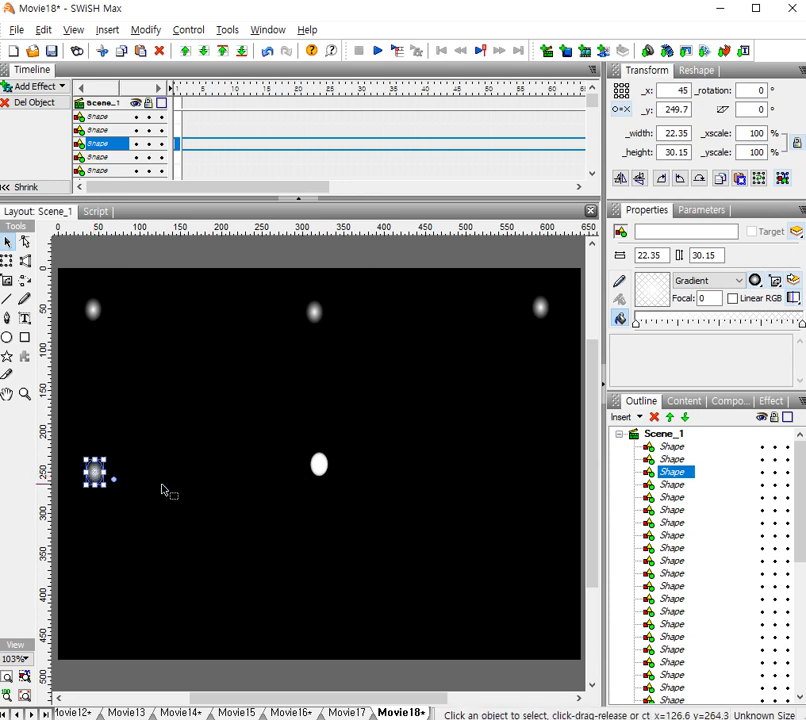
click(318, 465)
drag(317, 466, 88, 626)
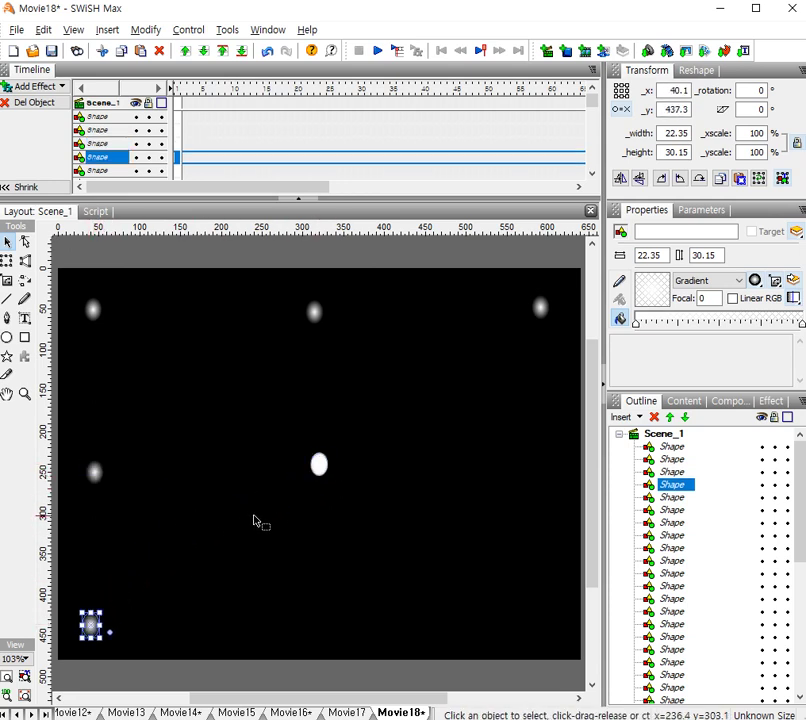
click(320, 464)
drag(317, 464, 315, 622)
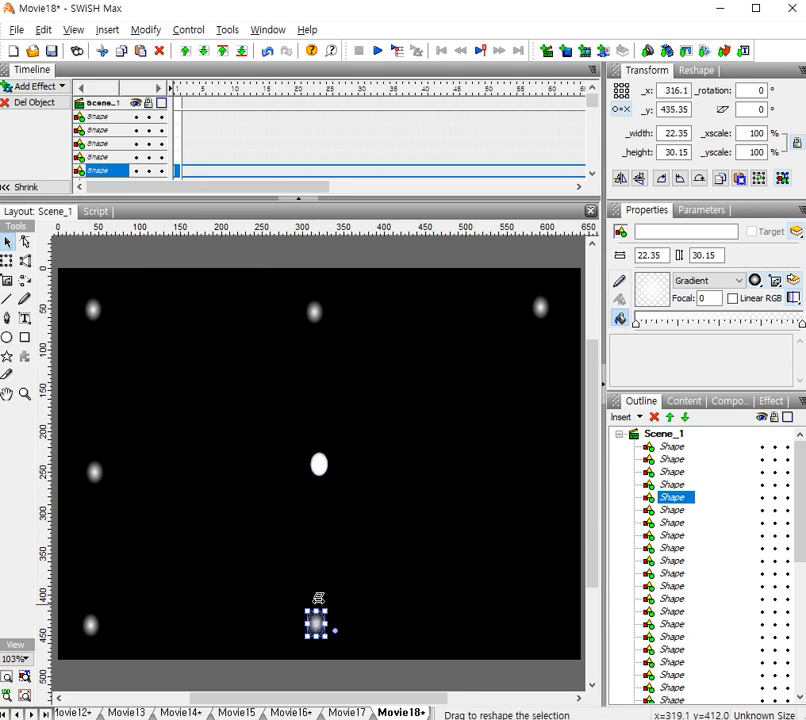
Move two center copies to the middle of the right edge and near the lower-right corner, at about x 580
click(319, 464)
drag(318, 464, 534, 460)
click(318, 464)
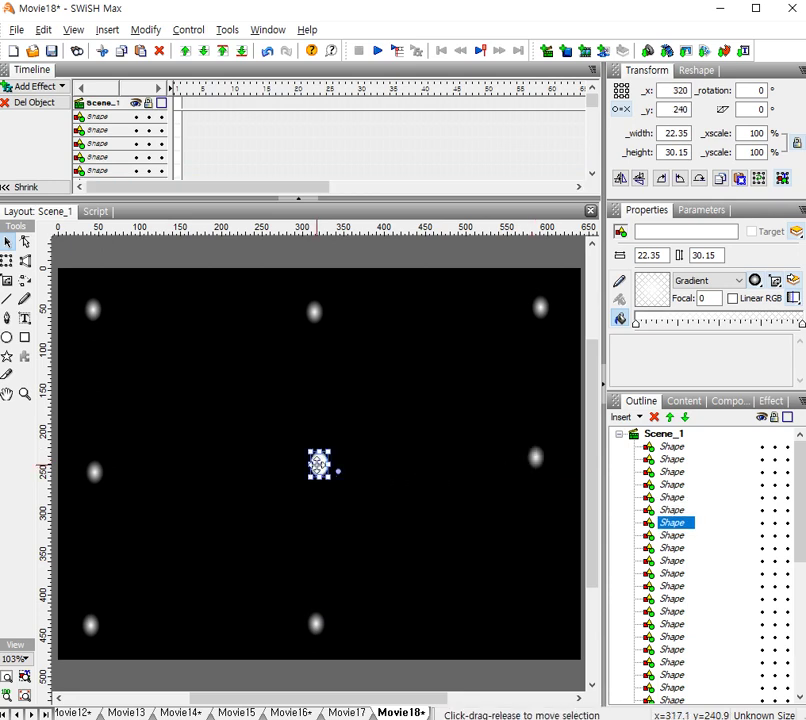
drag(318, 464, 531, 606)
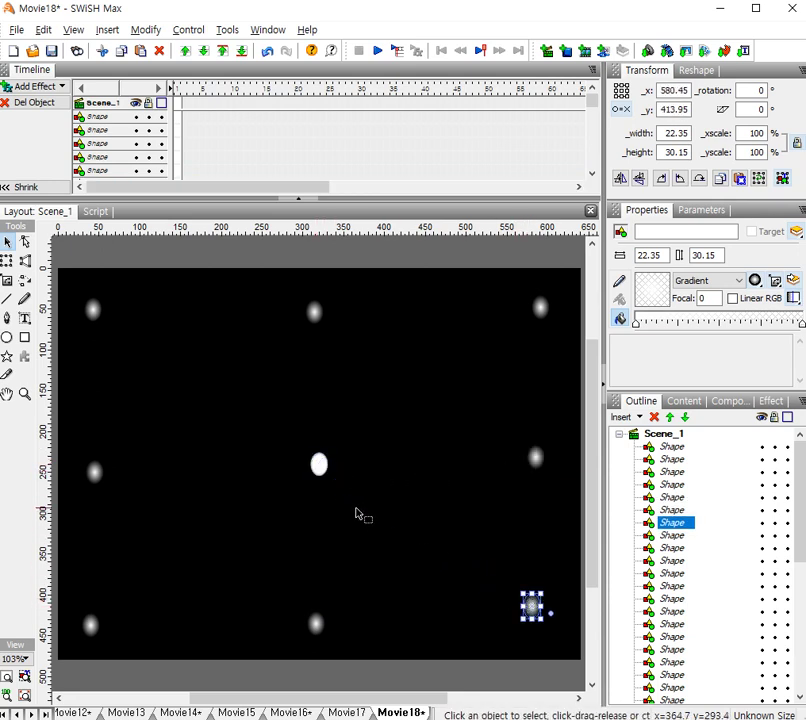
Place three center copies in a loose column at about x 165, one each in the upper, middle and lower rows
click(318, 464)
drag(320, 466, 194, 306)
click(326, 472)
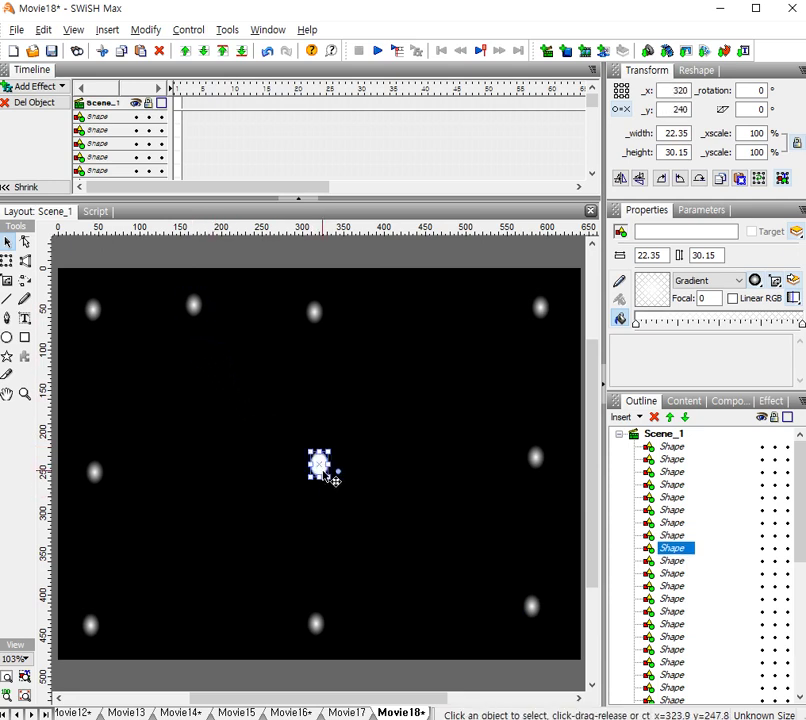
drag(326, 473, 202, 458)
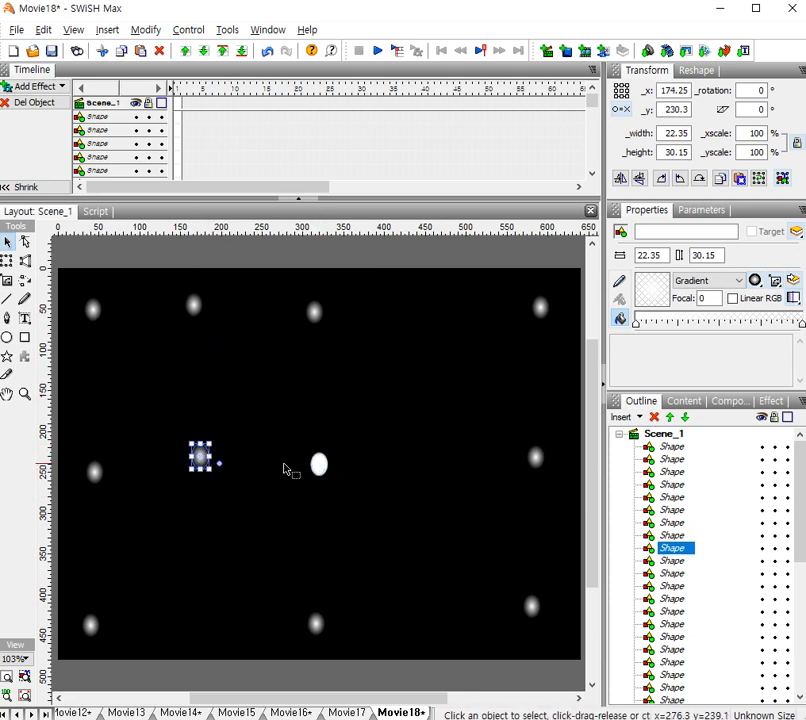
click(319, 466)
drag(318, 473, 189, 616)
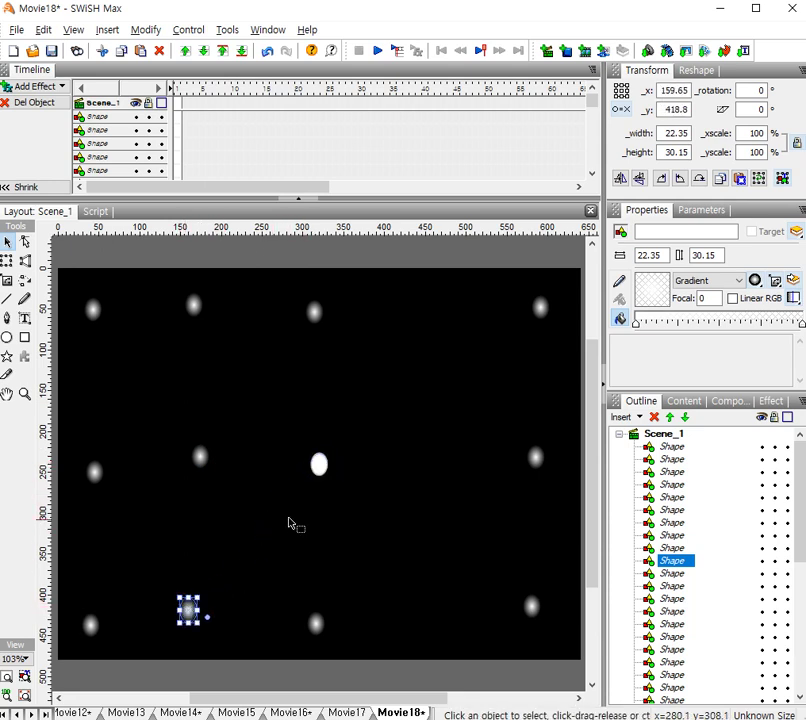
Place three center copies in a loose column at about x 450, one each in the upper, middle and lower rows
click(318, 460)
drag(319, 466, 425, 309)
click(318, 463)
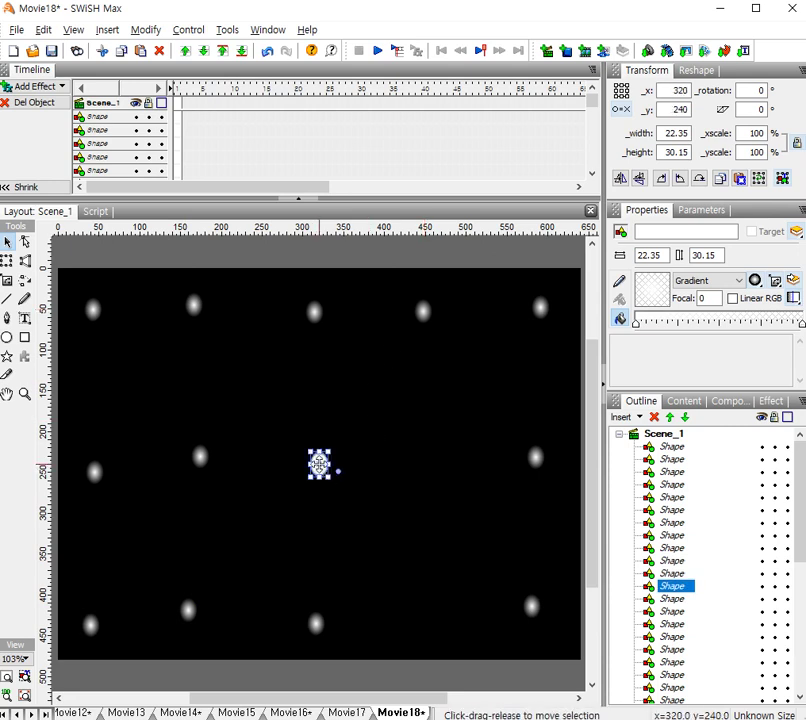
drag(318, 463, 423, 456)
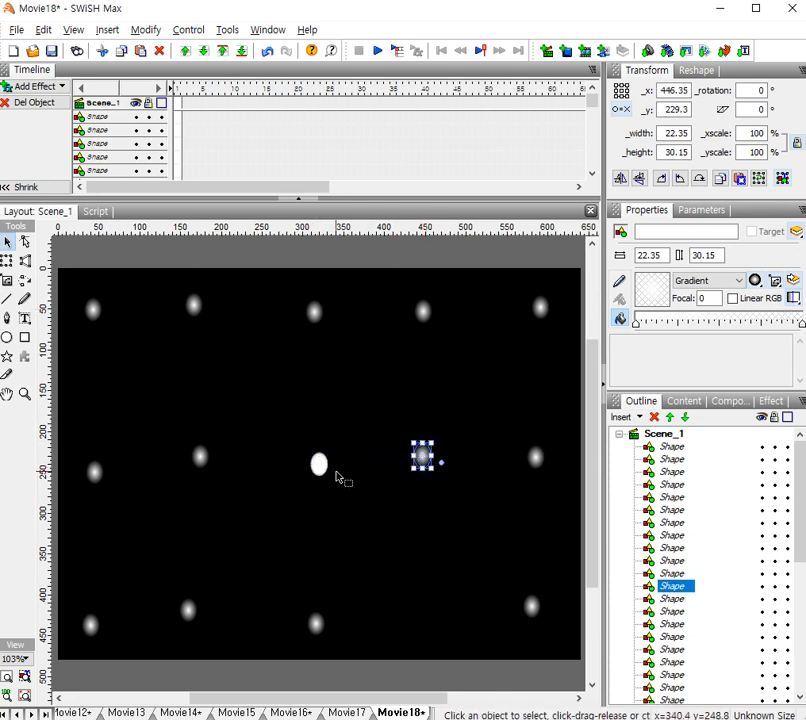
click(322, 470)
drag(322, 470, 426, 608)
Spread five center copies across a row at about y 140, between the upper and middle rows
click(318, 465)
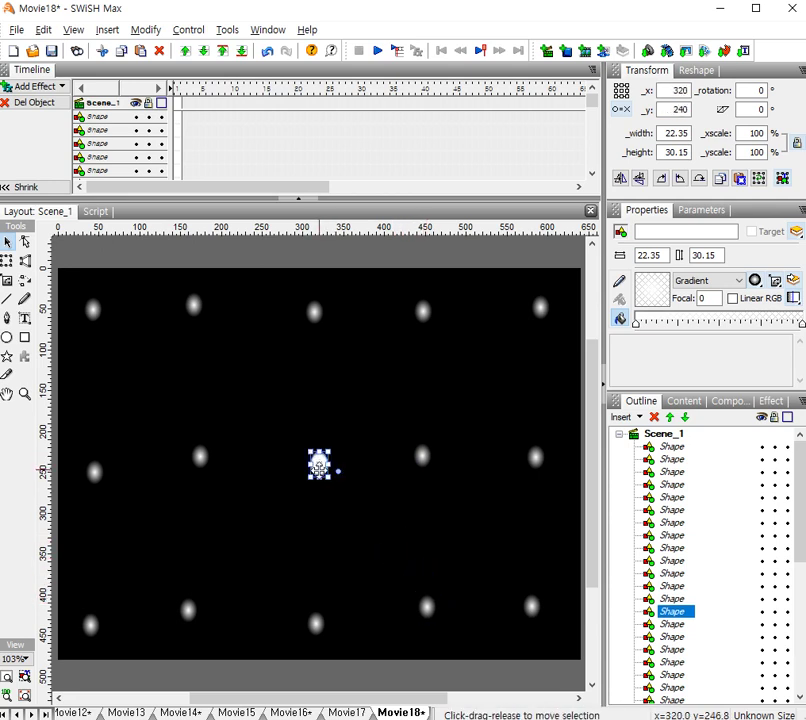
drag(320, 459, 91, 380)
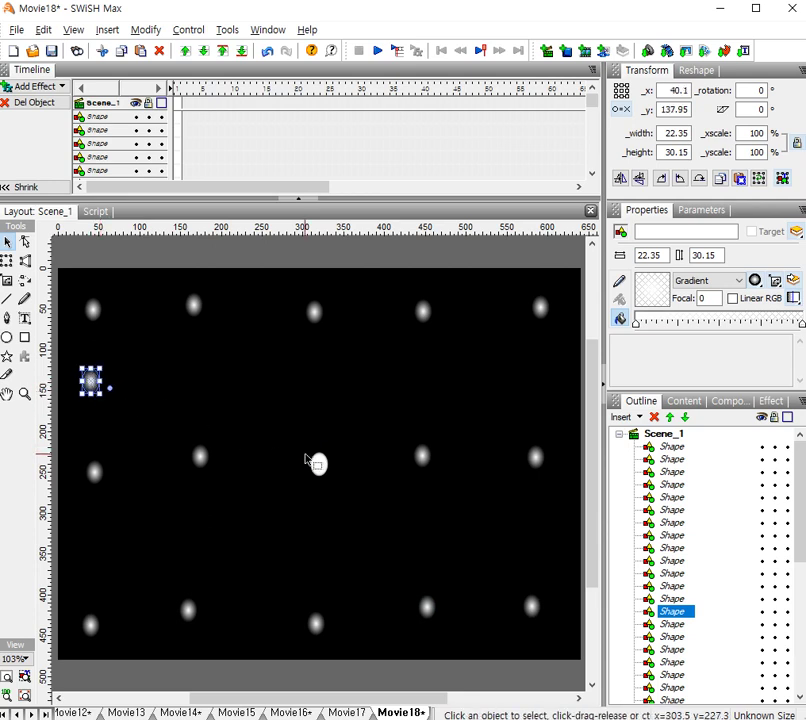
click(310, 466)
drag(321, 467, 194, 377)
click(319, 463)
drag(319, 463, 312, 383)
click(318, 464)
drag(318, 463, 427, 381)
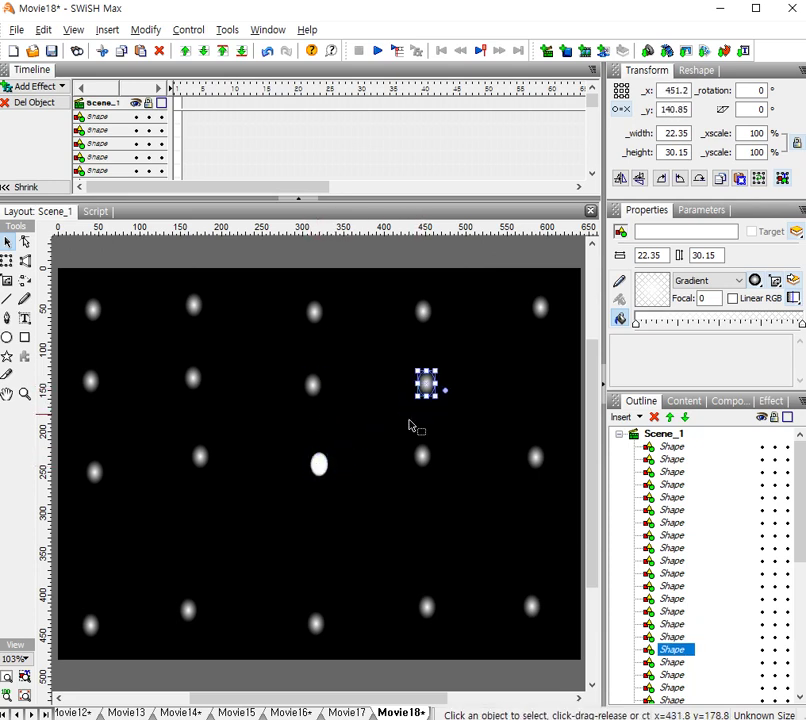
click(318, 463)
drag(412, 428, 535, 383)
Spread five center copies across a slightly uneven row at about y 320 to 340, between the middle and lower rows
click(320, 474)
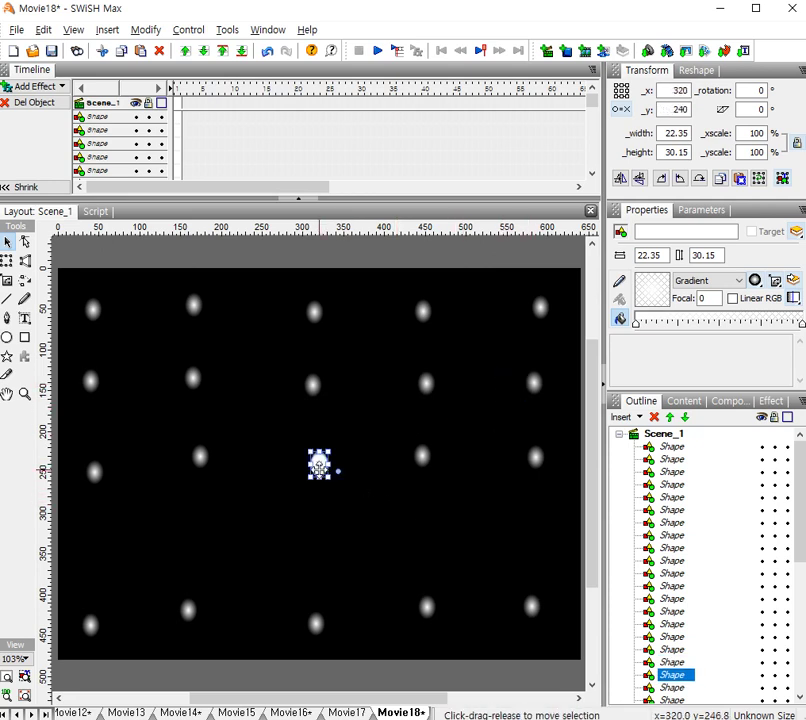
drag(320, 474, 100, 551)
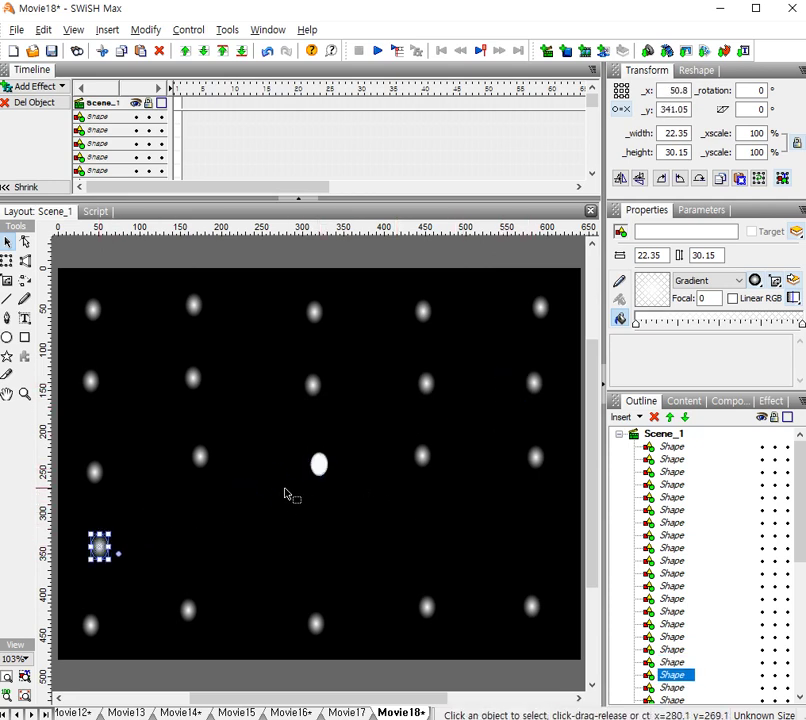
click(320, 465)
drag(320, 465, 201, 527)
click(318, 464)
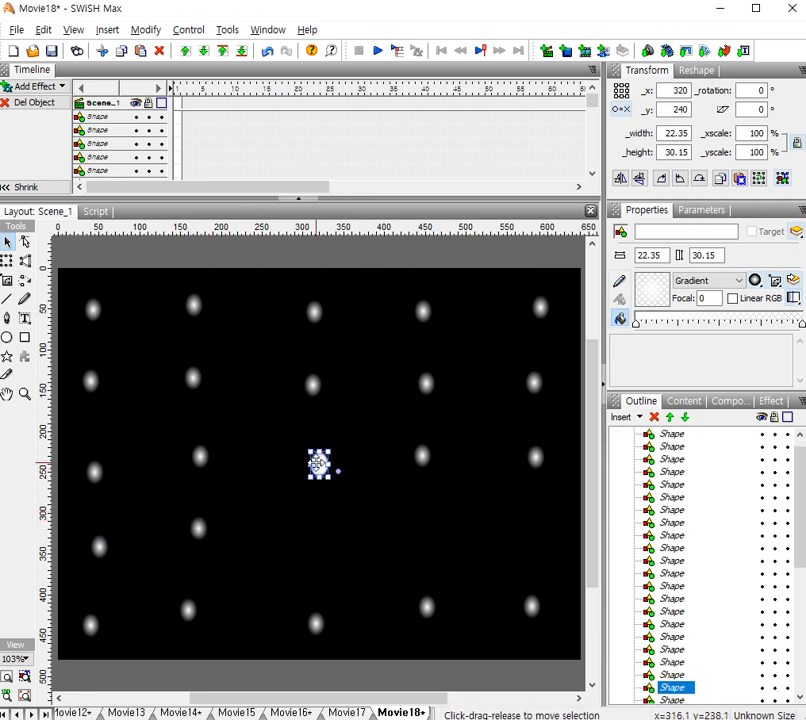
drag(318, 464, 319, 544)
click(318, 464)
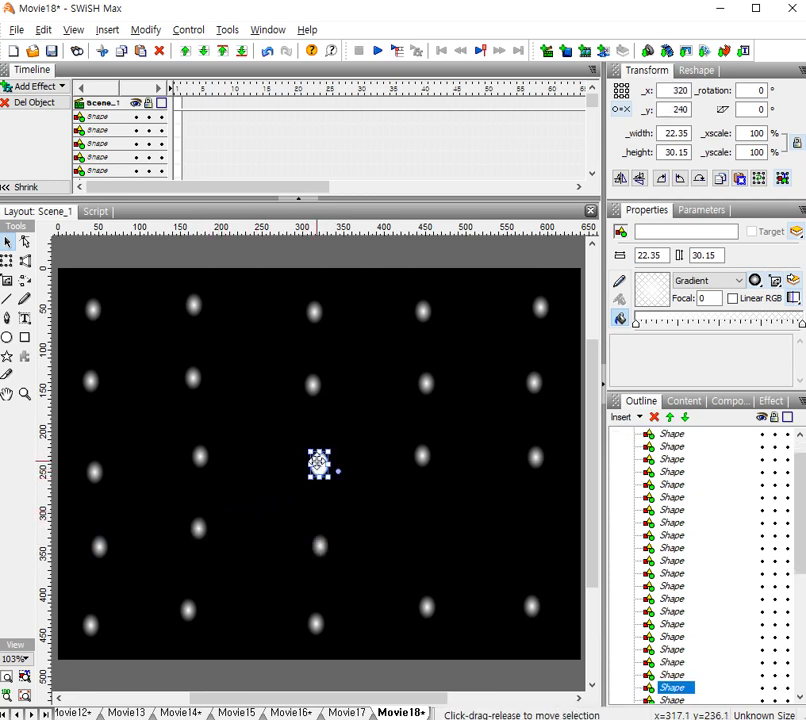
drag(318, 463, 419, 527)
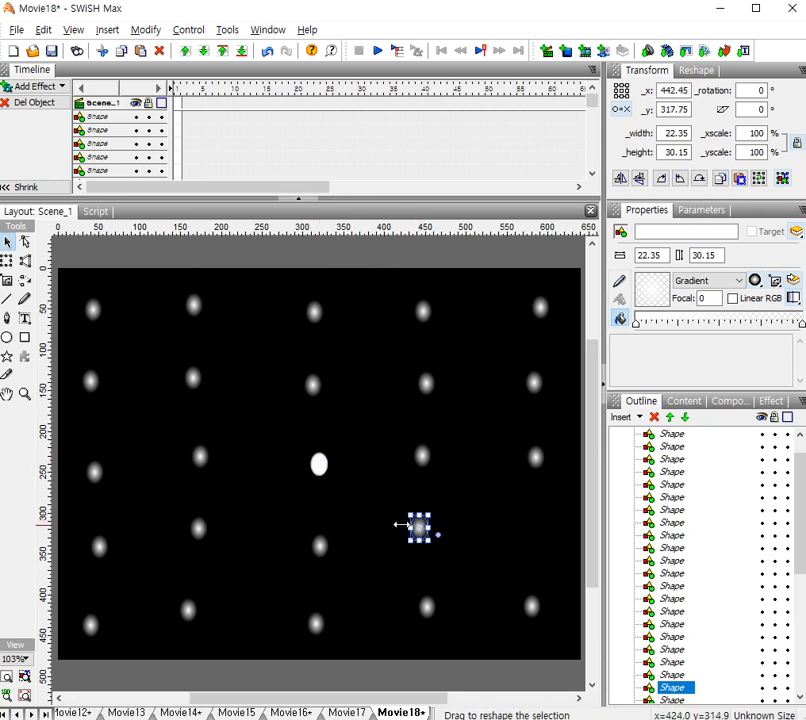
click(318, 464)
drag(318, 464, 540, 525)
Place four center copies in the gaps between the first two columns, at about x 105 and y 85, 185, 276 and 357
click(318, 464)
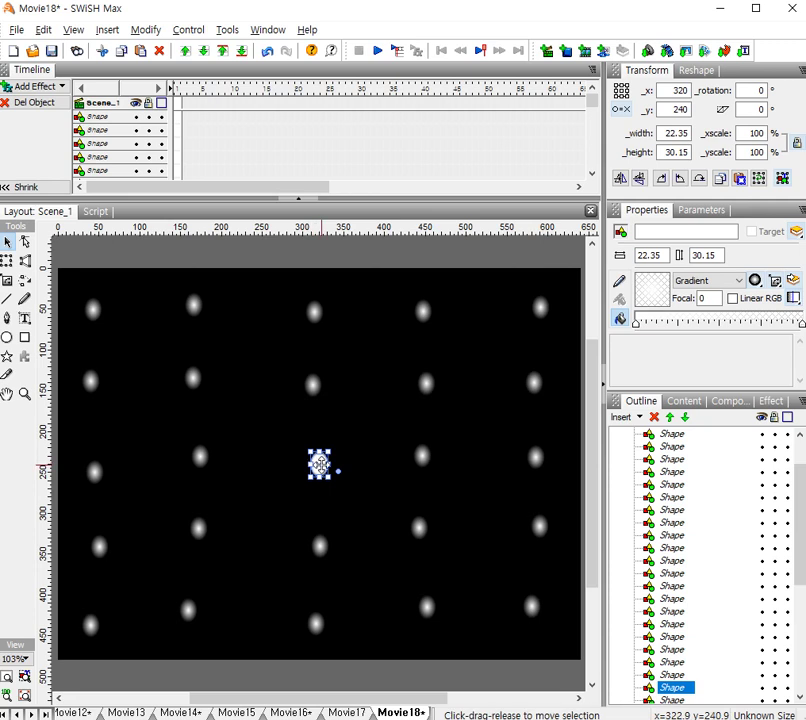
drag(319, 464, 143, 336)
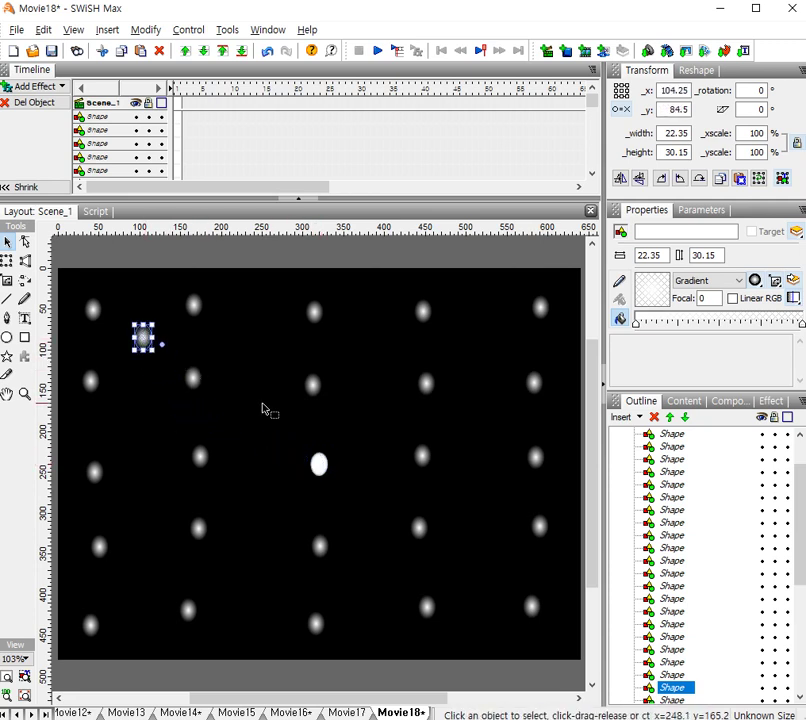
click(318, 464)
drag(319, 464, 148, 420)
click(318, 466)
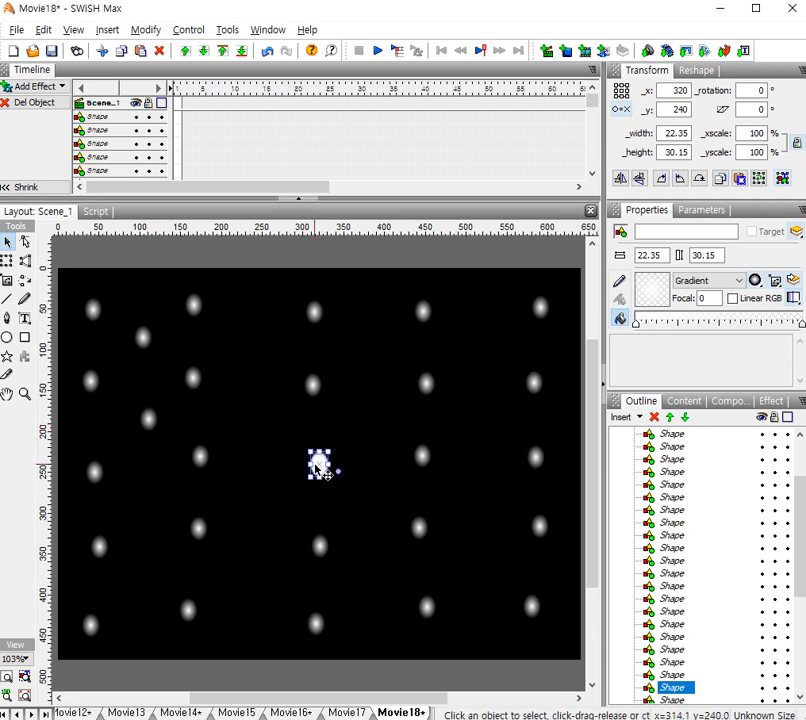
drag(320, 468, 143, 494)
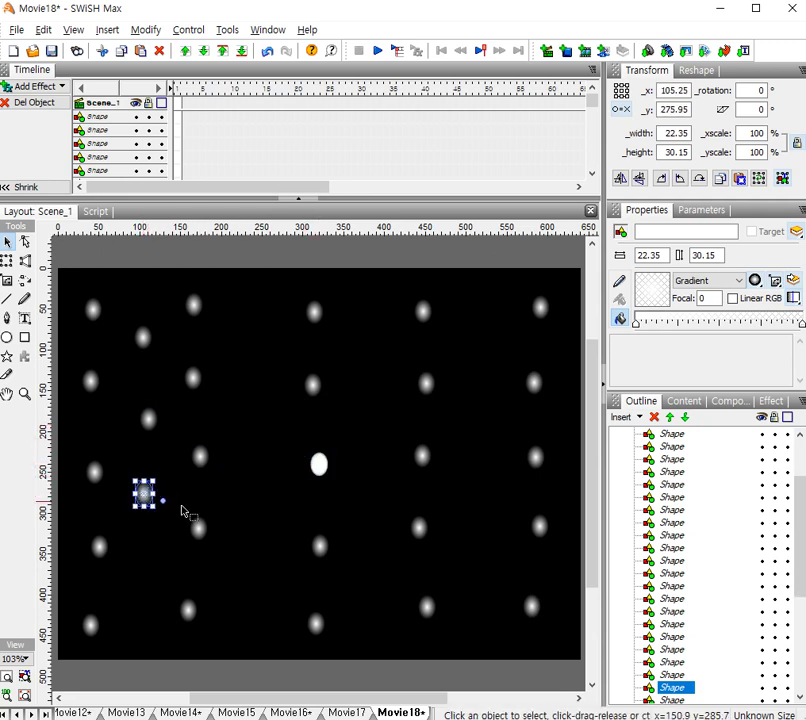
click(318, 466)
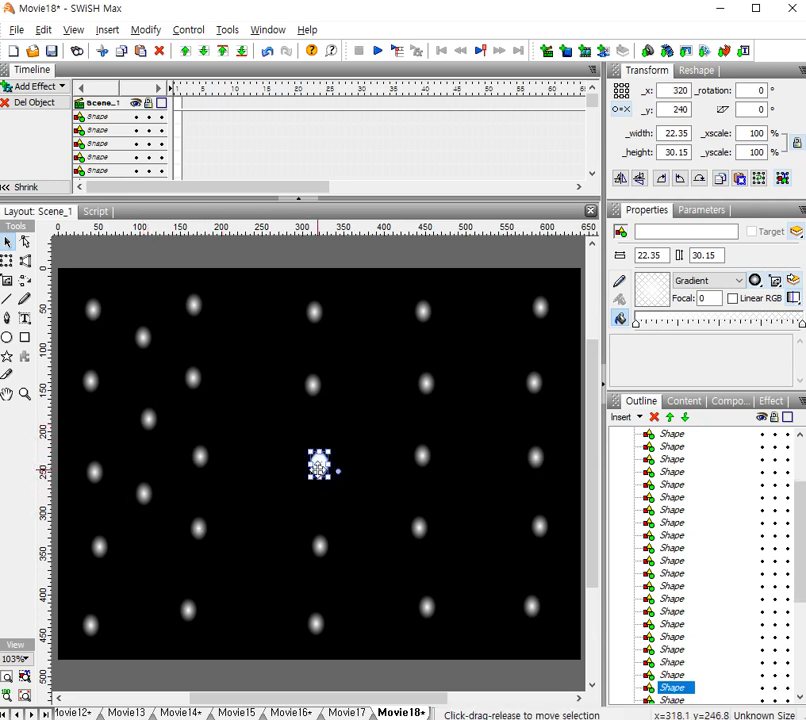
drag(318, 466, 149, 561)
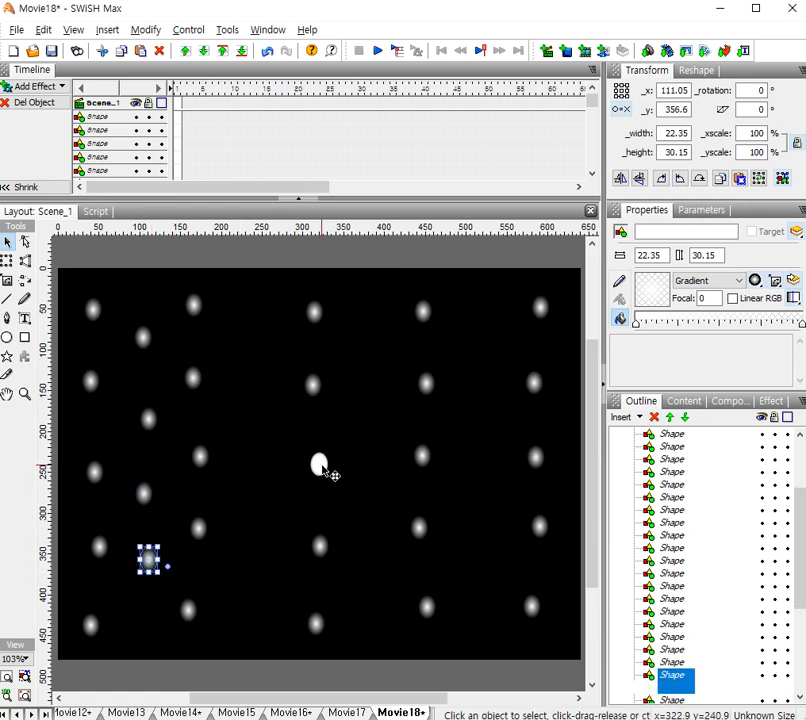
Place four center copies in the gaps between the x 165 column and the center column, staggered from about y 75 to 360
click(318, 466)
drag(318, 466, 248, 329)
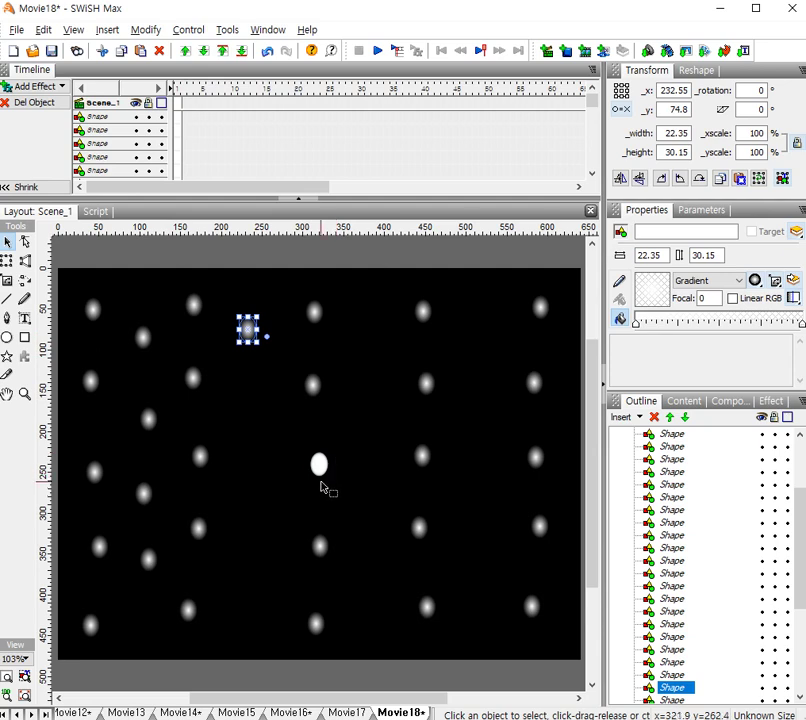
click(318, 464)
drag(318, 464, 247, 409)
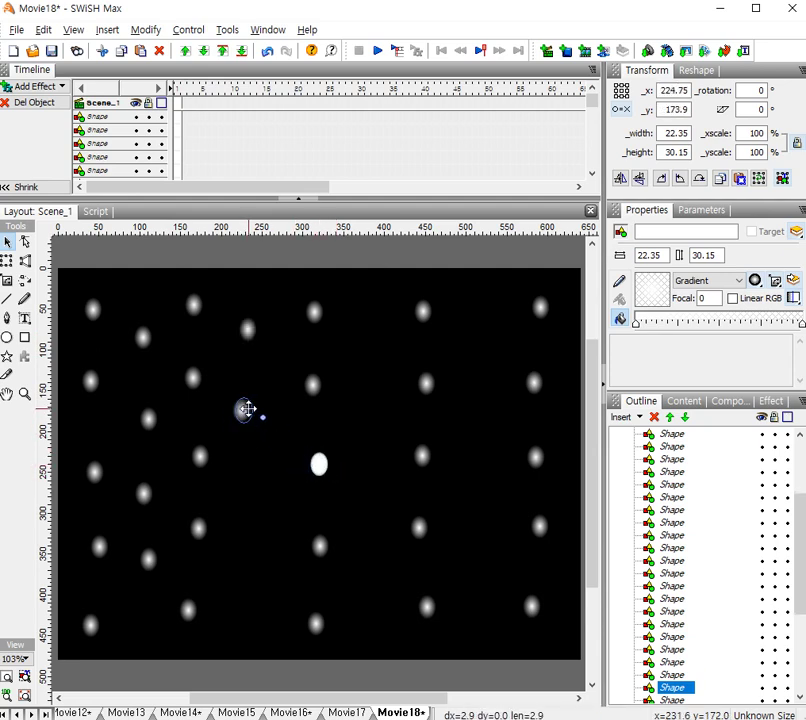
click(318, 466)
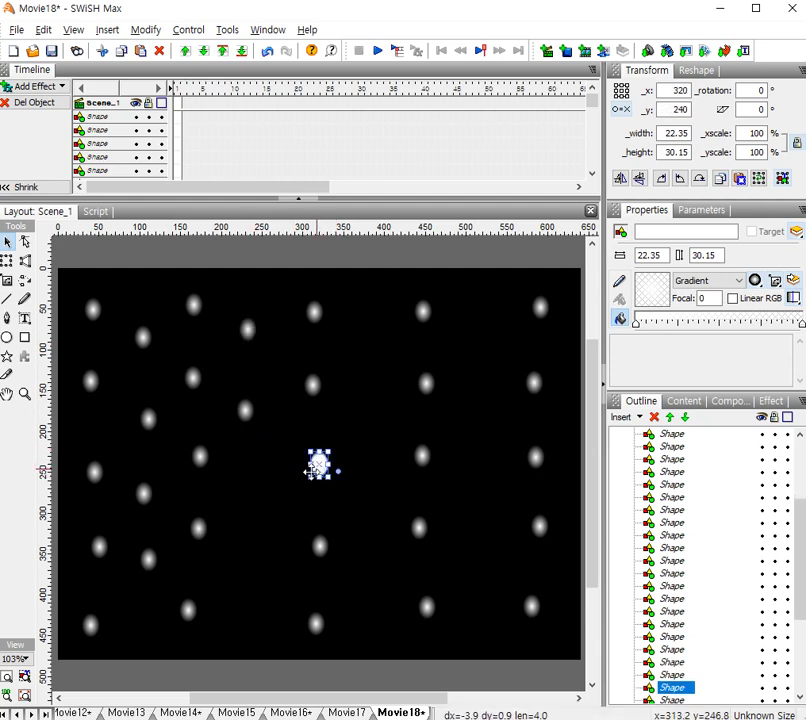
drag(313, 471, 253, 487)
click(318, 464)
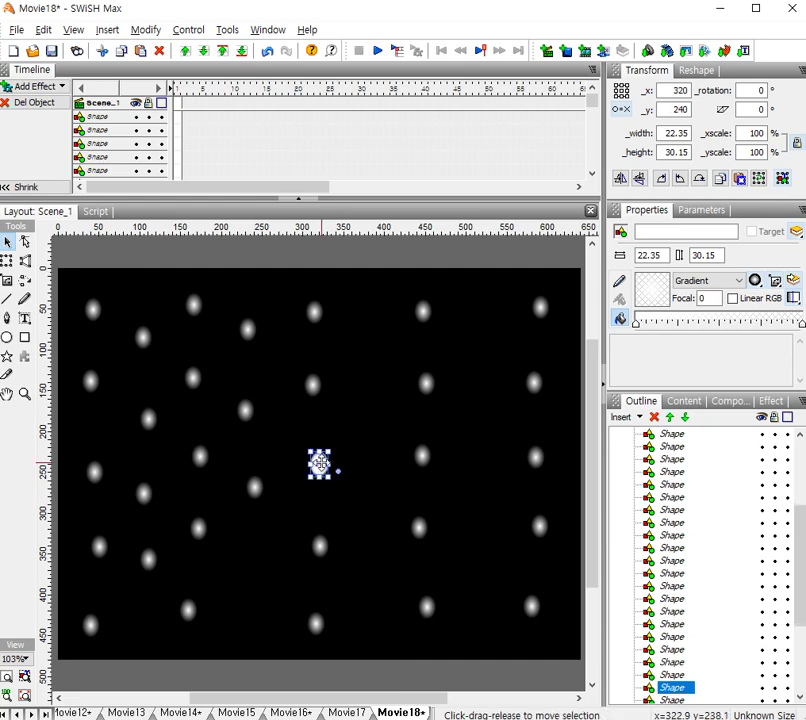
drag(318, 464, 263, 561)
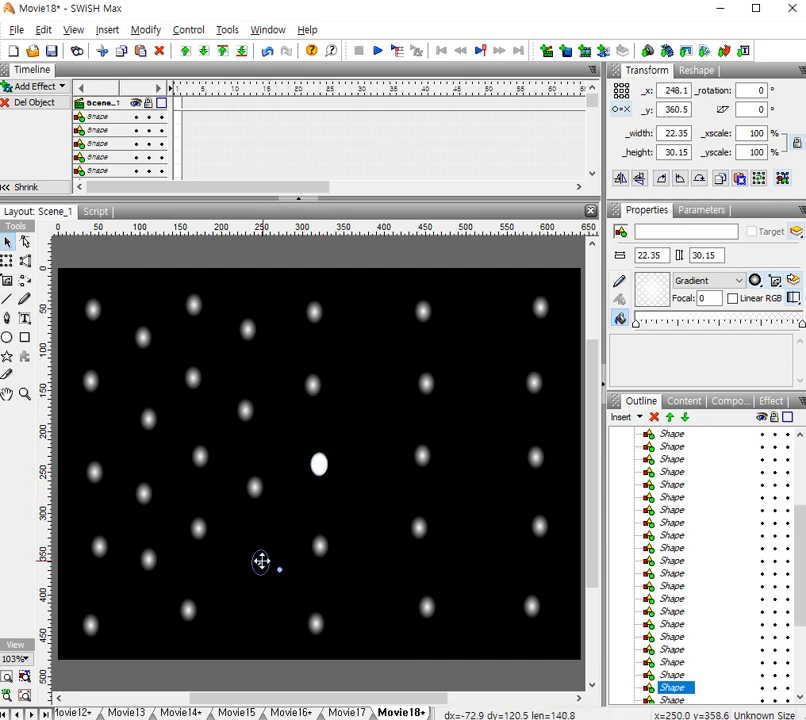
Place four center copies between the center column and the x 450 column, at about x 380 and y 92, 182, 264 and 365
click(318, 466)
drag(318, 466, 365, 341)
click(320, 466)
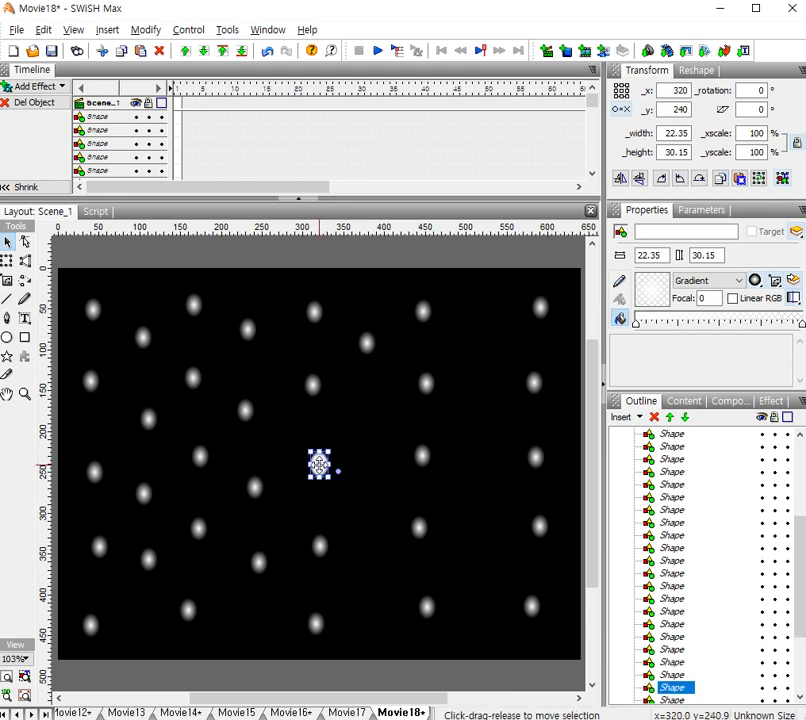
drag(318, 464, 369, 416)
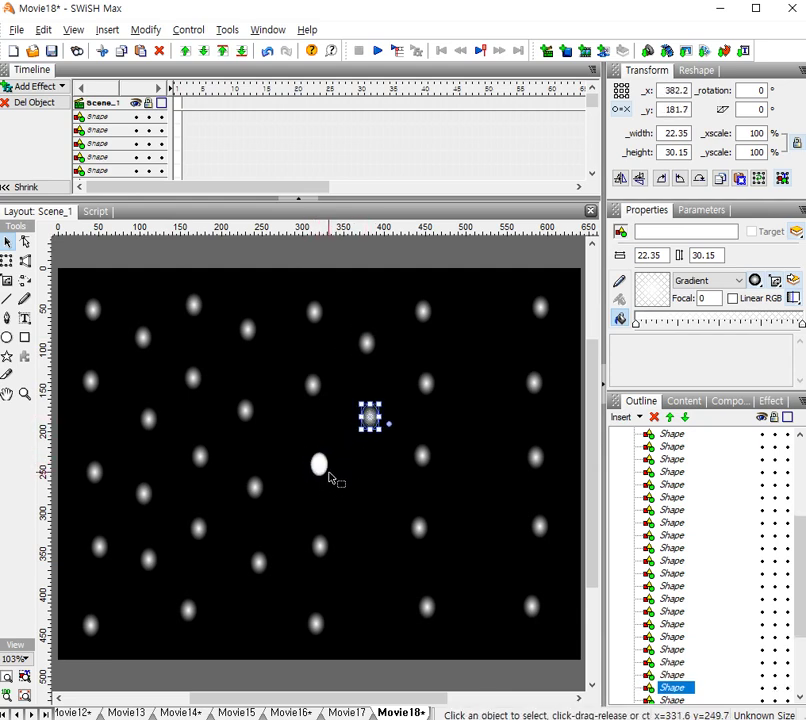
click(318, 462)
drag(318, 466, 369, 486)
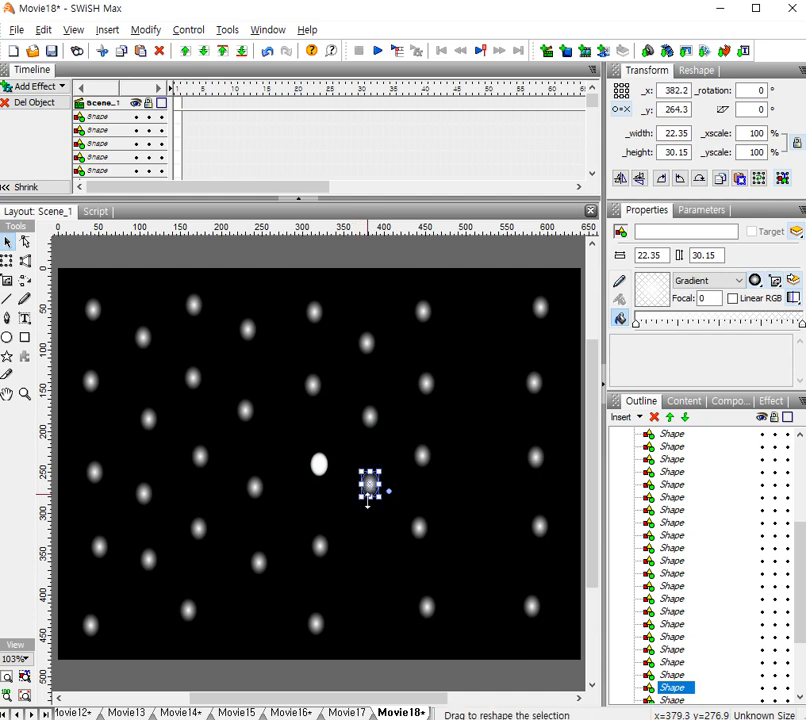
click(318, 464)
drag(320, 466, 371, 581)
Place four center copies between the last two columns, at about x 520 and y 84, 185, 263 and 348
click(318, 464)
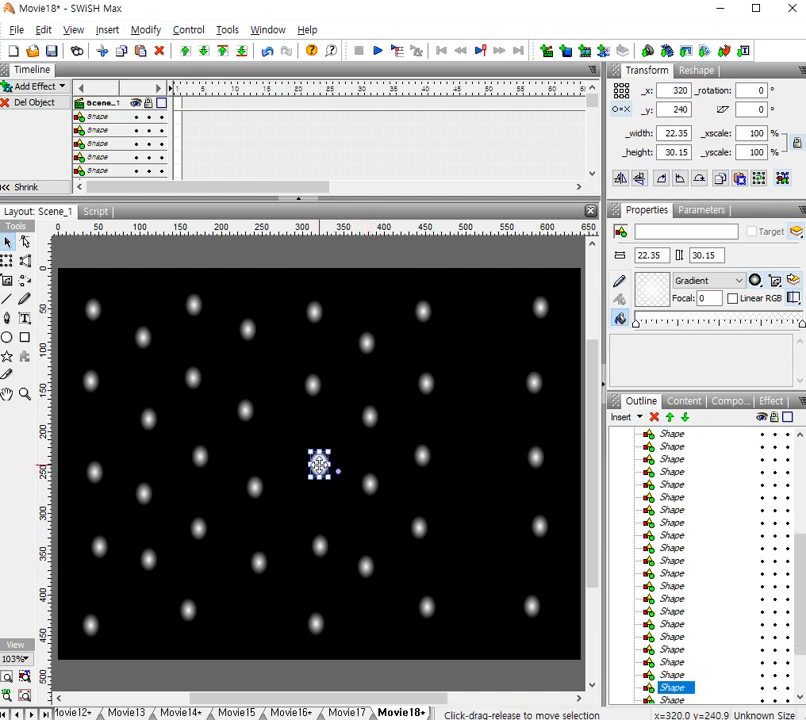
drag(319, 465, 485, 340)
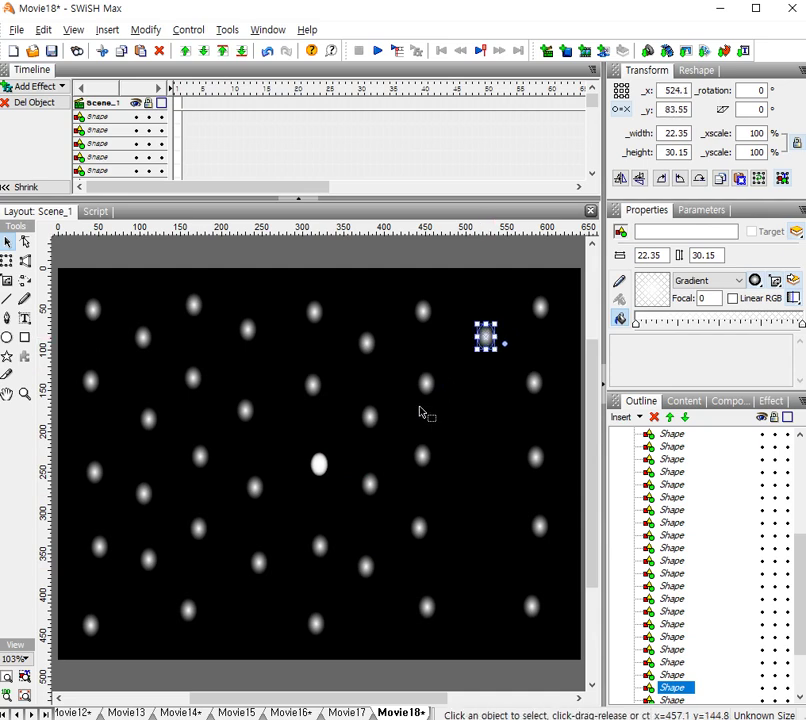
click(318, 464)
drag(318, 464, 483, 419)
click(318, 466)
drag(319, 465, 481, 487)
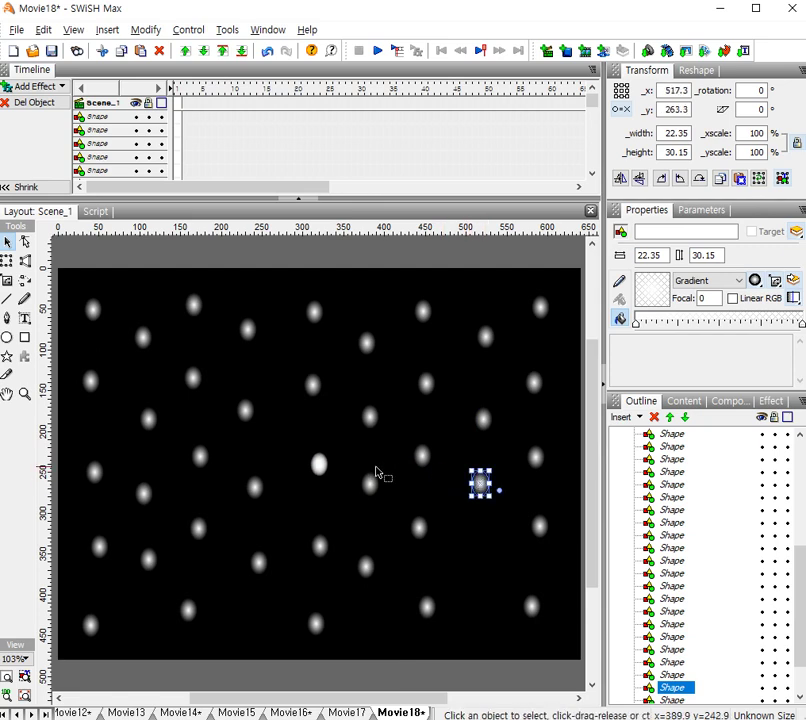
click(318, 465)
drag(318, 465, 483, 553)
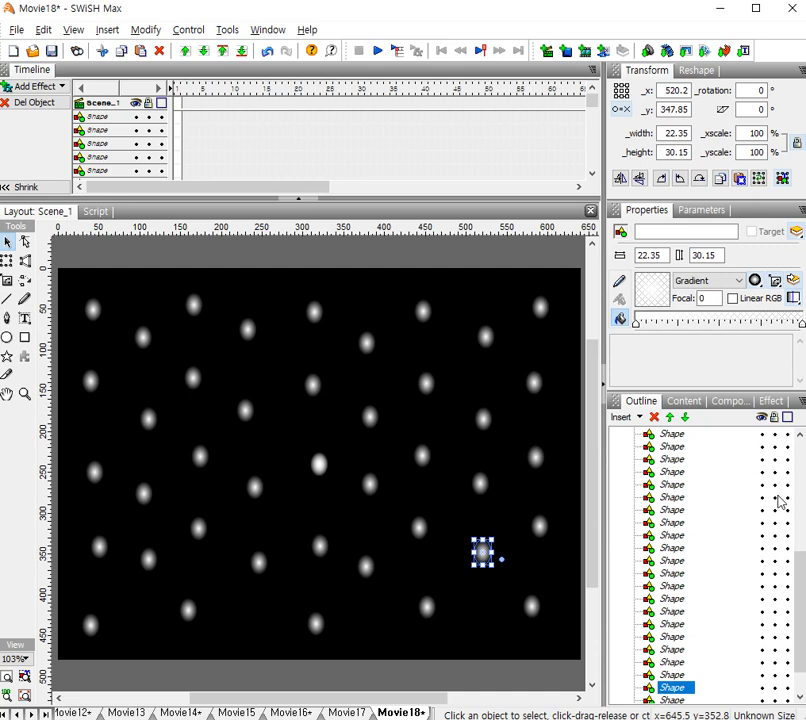
Select every ellipse shape in the scene, from first to last, and combine them with Group as Group
drag(803, 597, 803, 500)
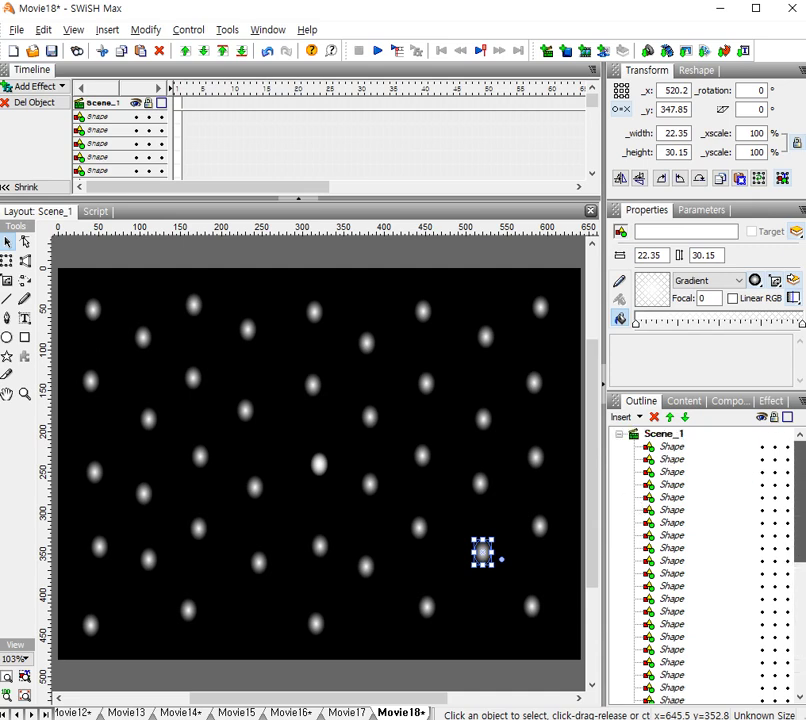
click(669, 450)
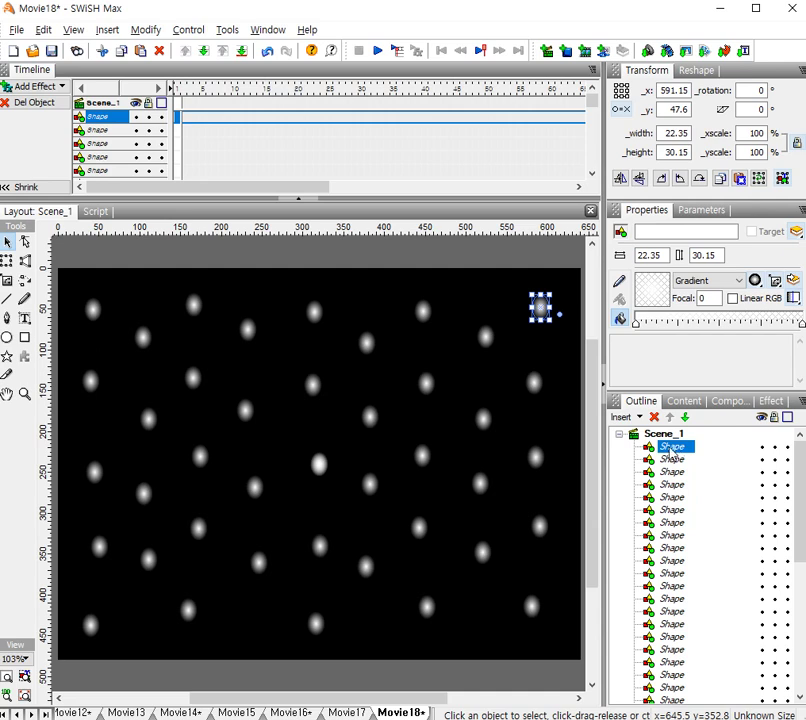
scroll(770, 580, down, 5)
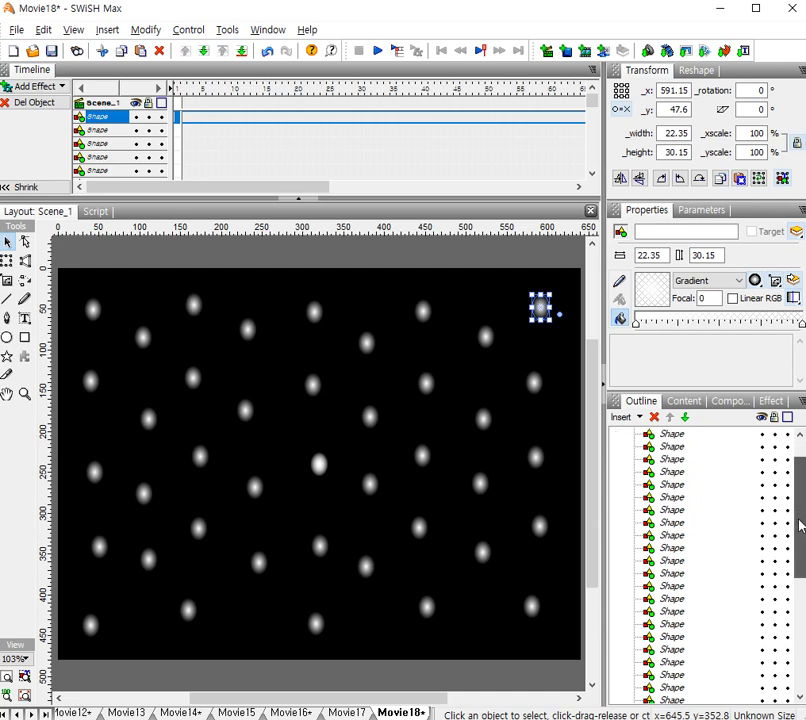
shift+click(669, 690)
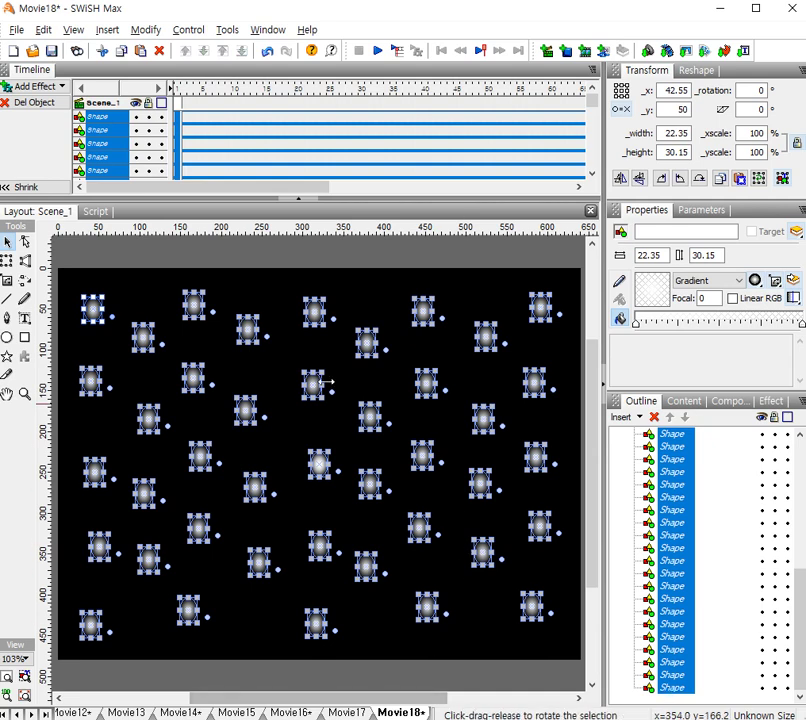
click(146, 30)
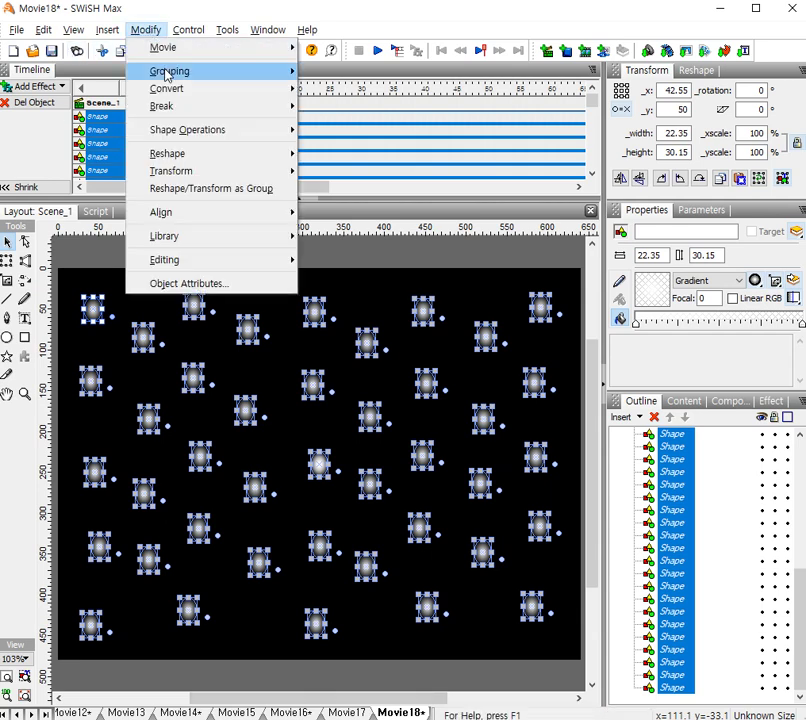
mouse_move(205, 76)
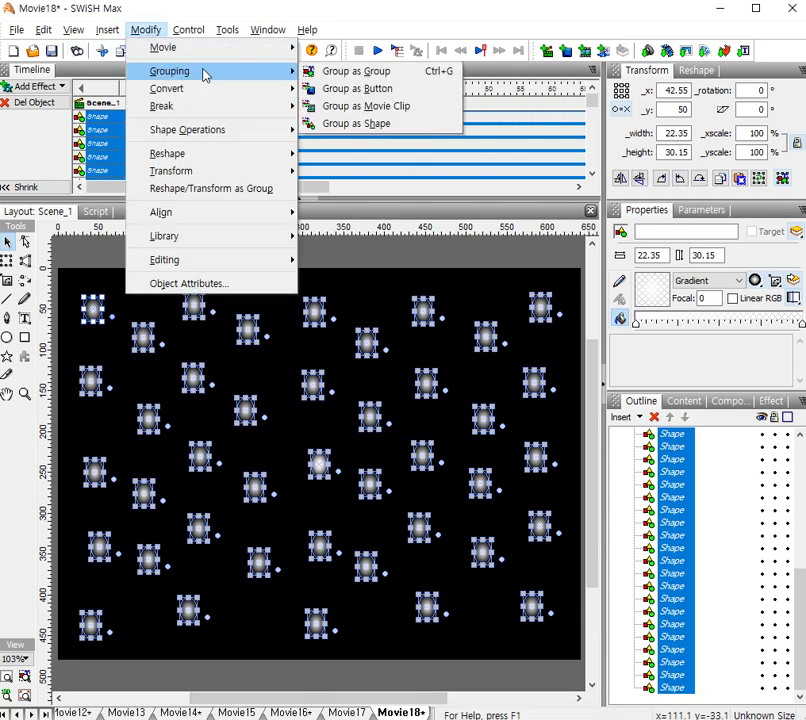
click(367, 78)
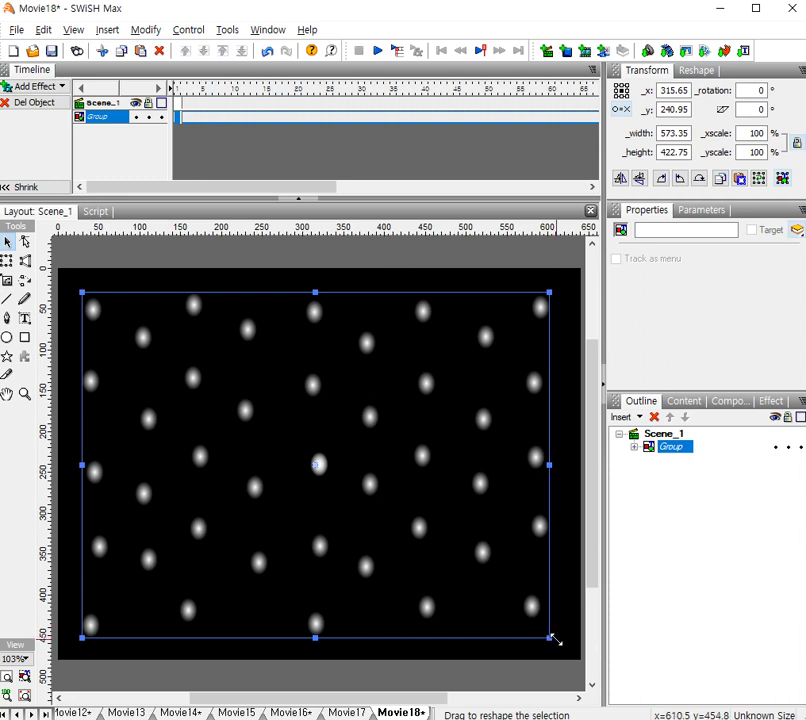
Shrink the ellipse group proportionally to about 52% and move it to the stage's upper-left quarter, centered at about x 154, y 95
drag(548, 641, 290, 522)
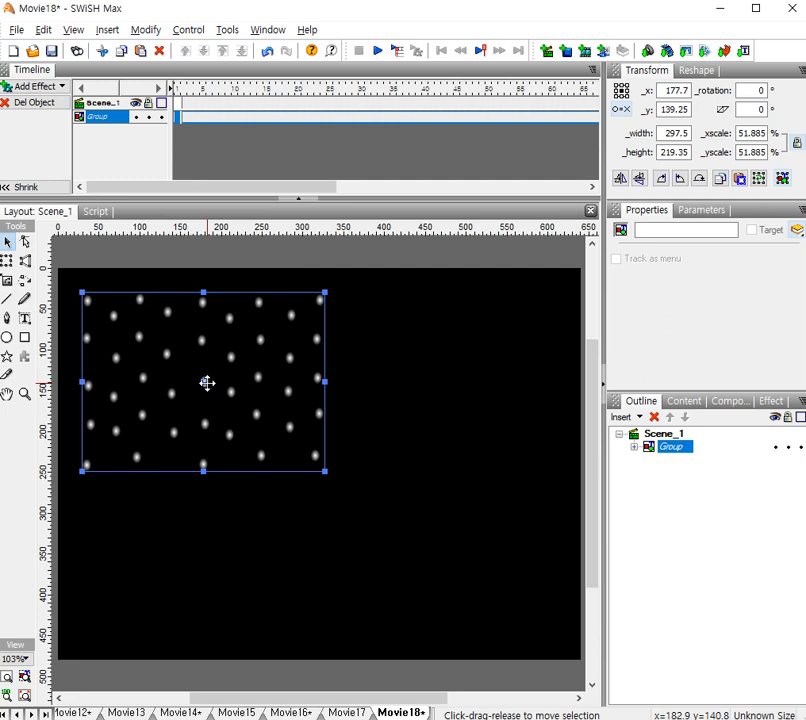
drag(207, 383, 187, 346)
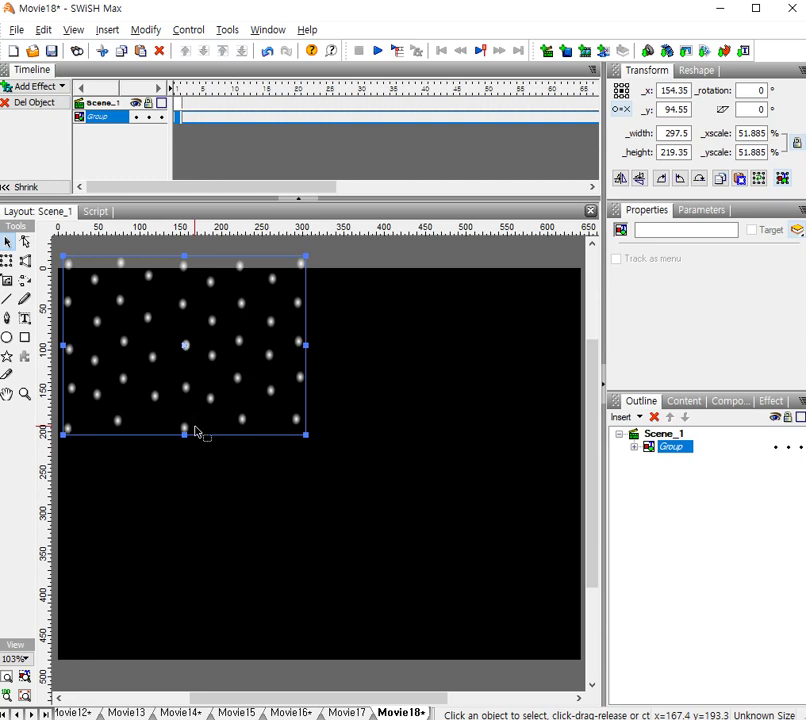
Paste four copies of the reduced group and fit one into the stage's upper-right quarter, widened to about 313
key(ctrl+v)
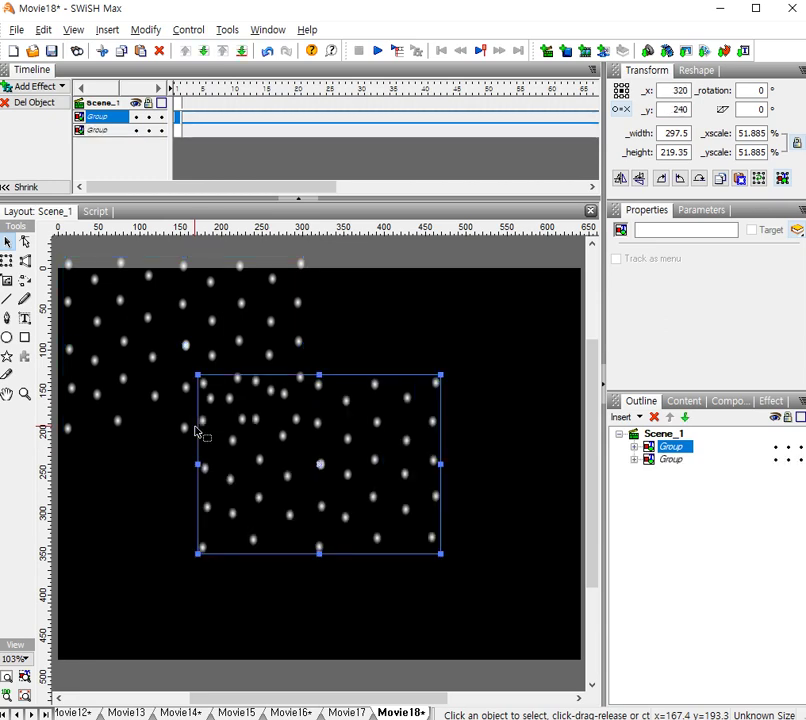
key(ctrl+v)
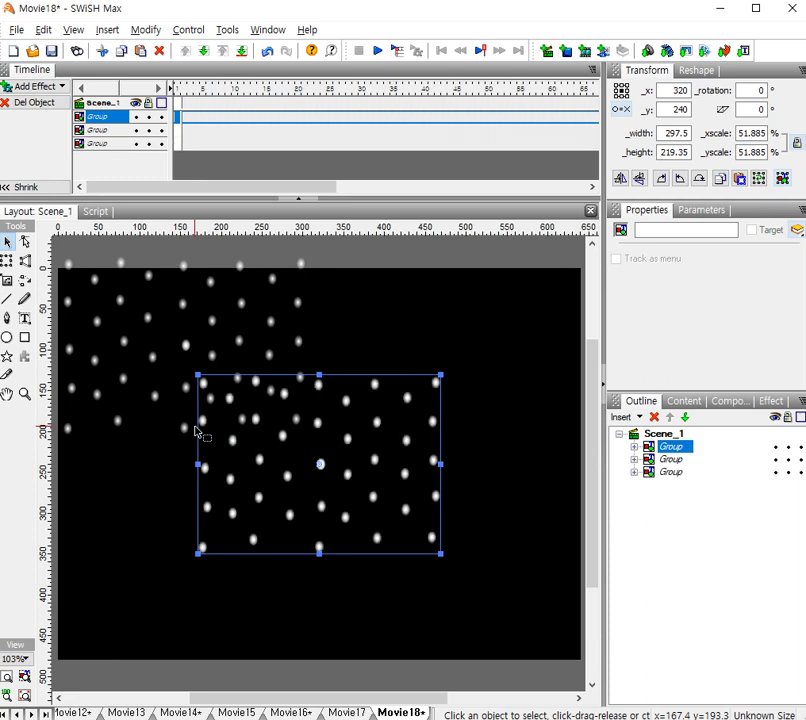
key(ctrl+v)
key(ctrl+v)
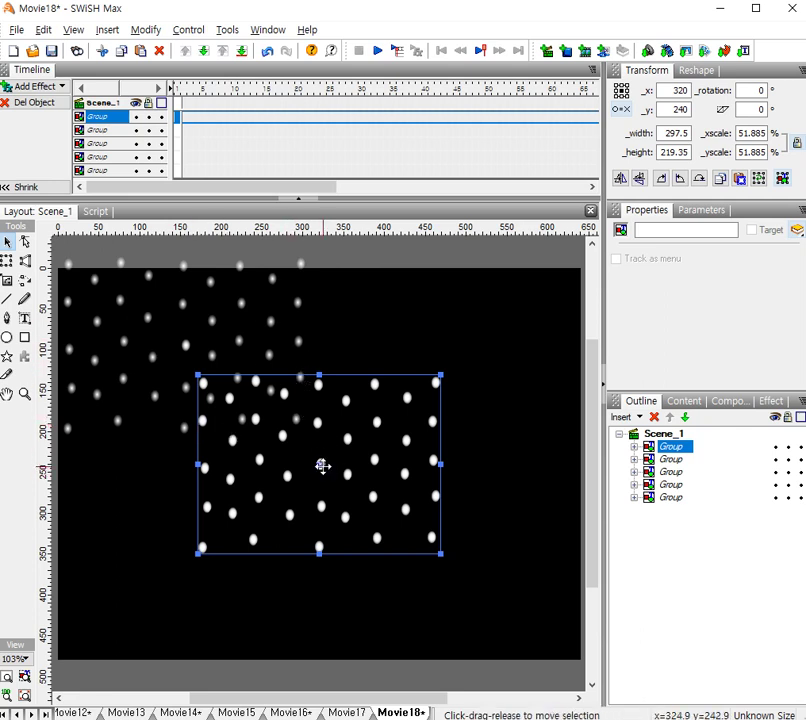
drag(322, 466, 456, 344)
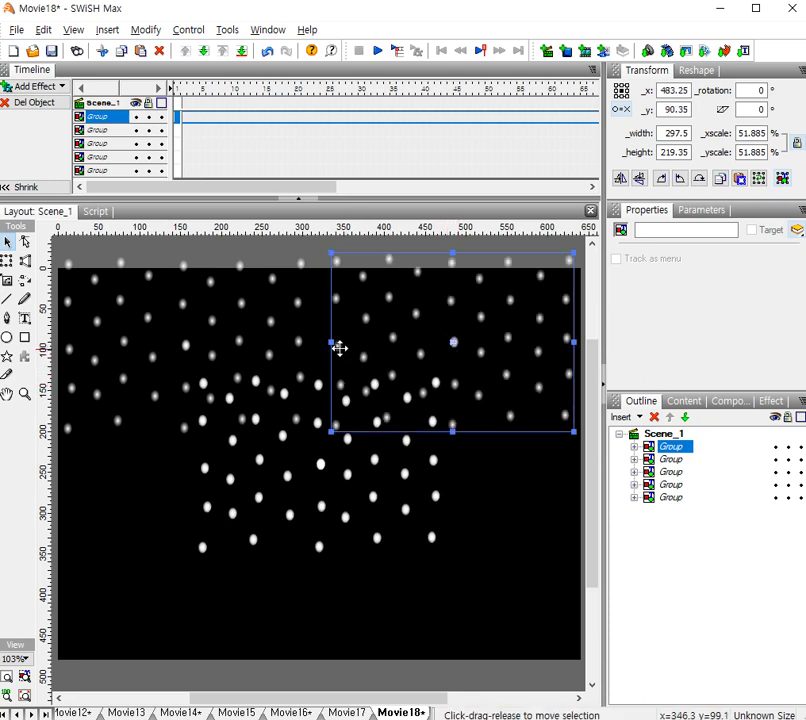
drag(331, 344, 318, 342)
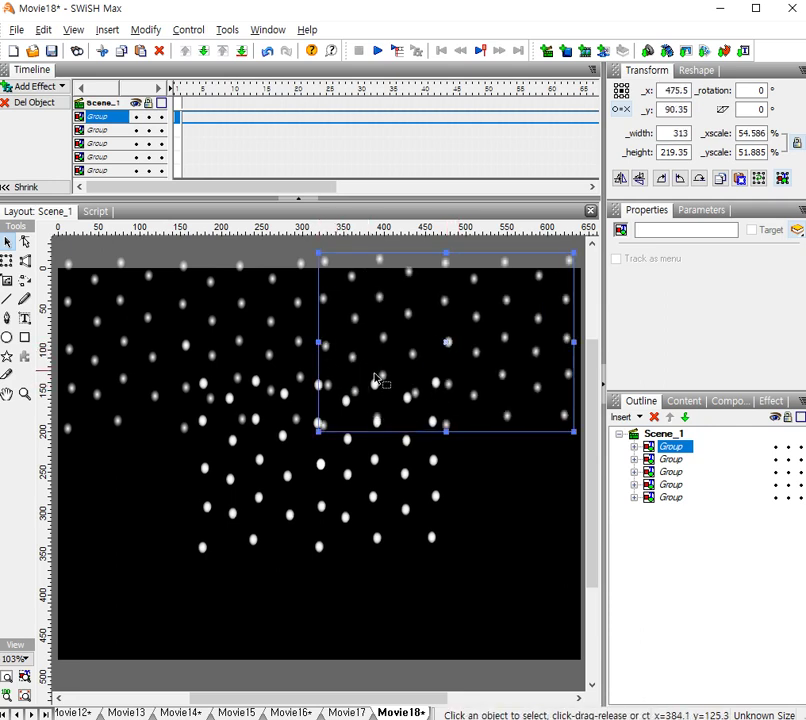
Move a second group copy to the stage's lower-left quarter and stretch its height to about 275 to reach the bottom edge
click(669, 460)
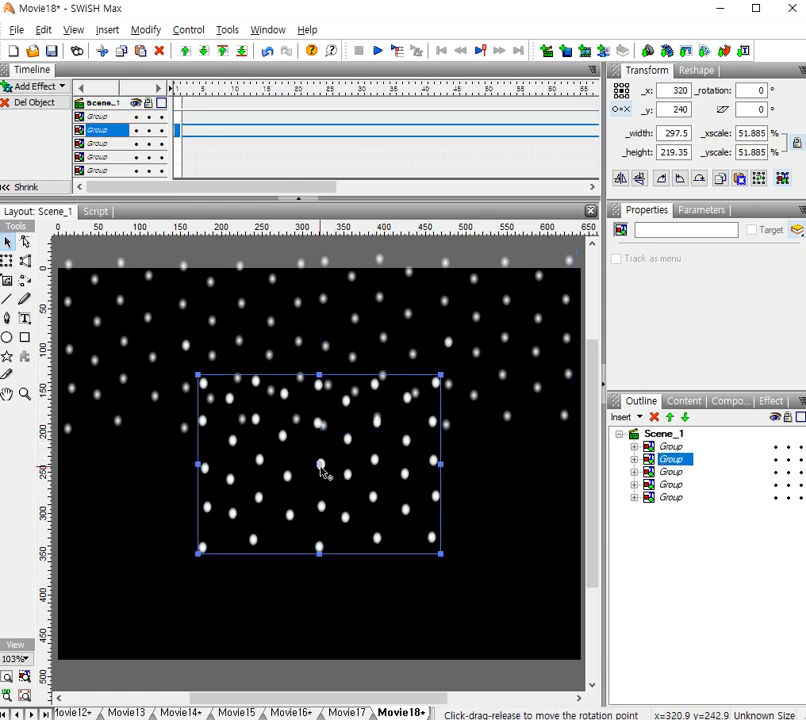
drag(320, 466, 180, 548)
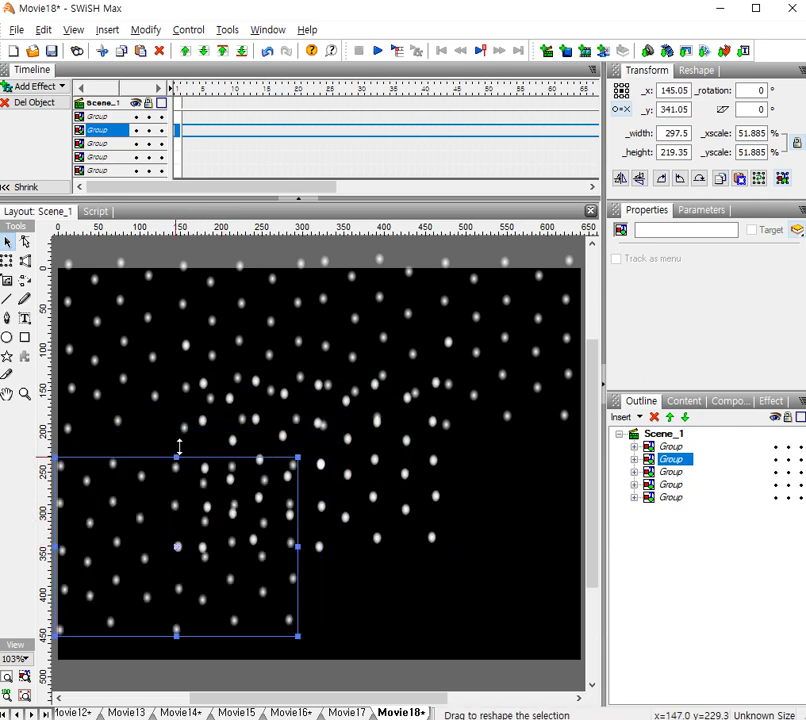
drag(179, 447, 179, 432)
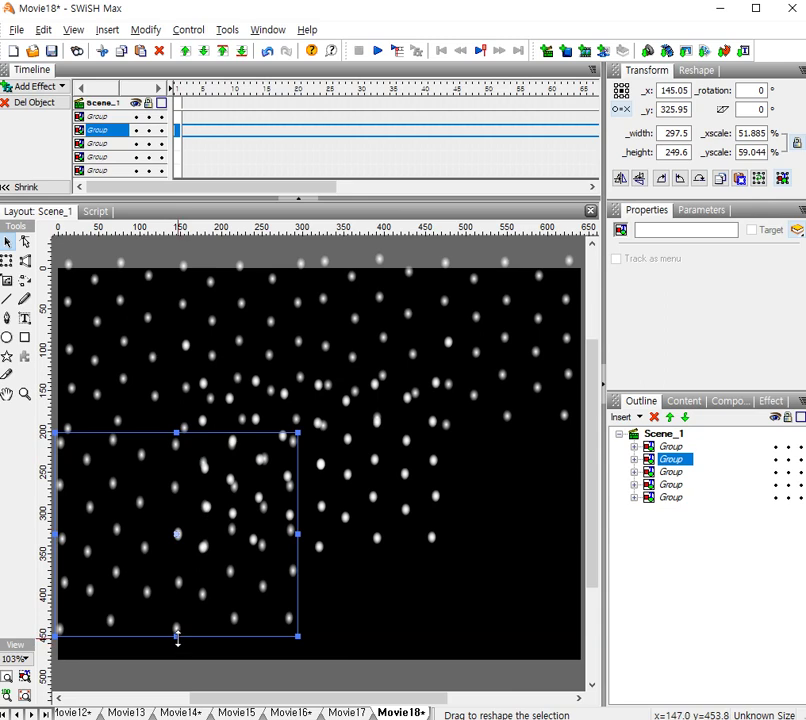
drag(177, 641, 175, 656)
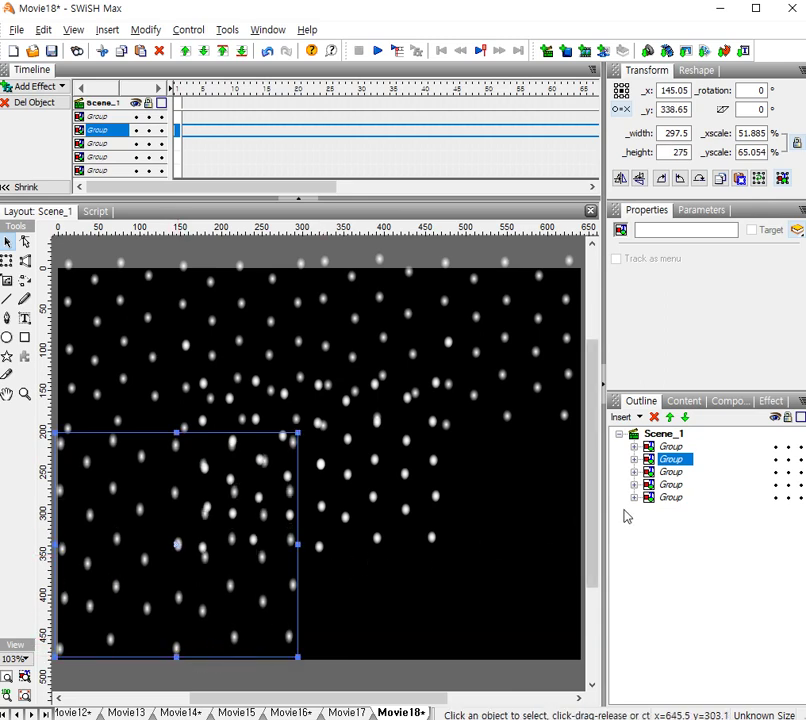
Move a third group copy to the stage's lower-right quarter and stretch it to about 326 × 255
click(671, 472)
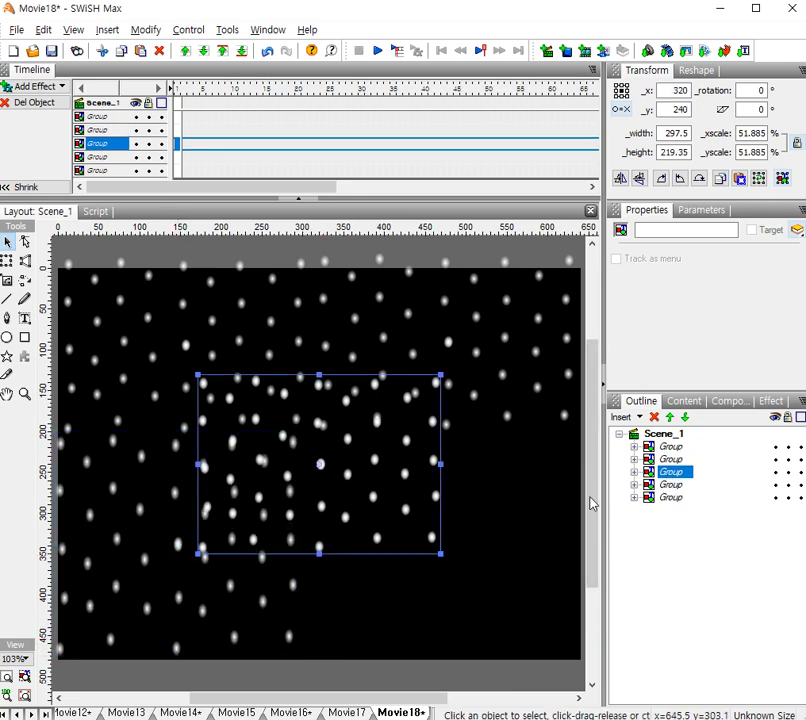
drag(319, 466, 464, 546)
drag(460, 628, 467, 659)
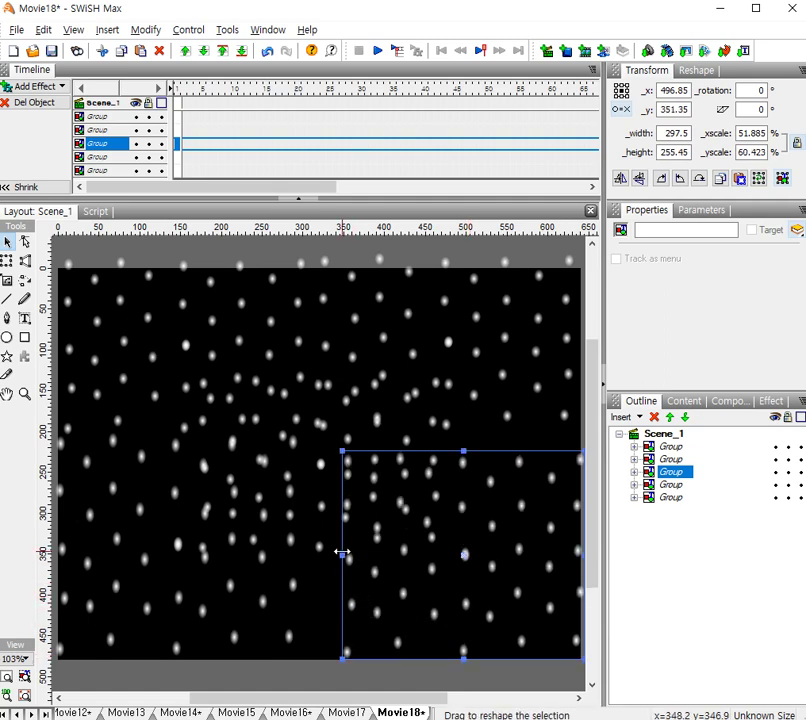
drag(341, 552, 319, 552)
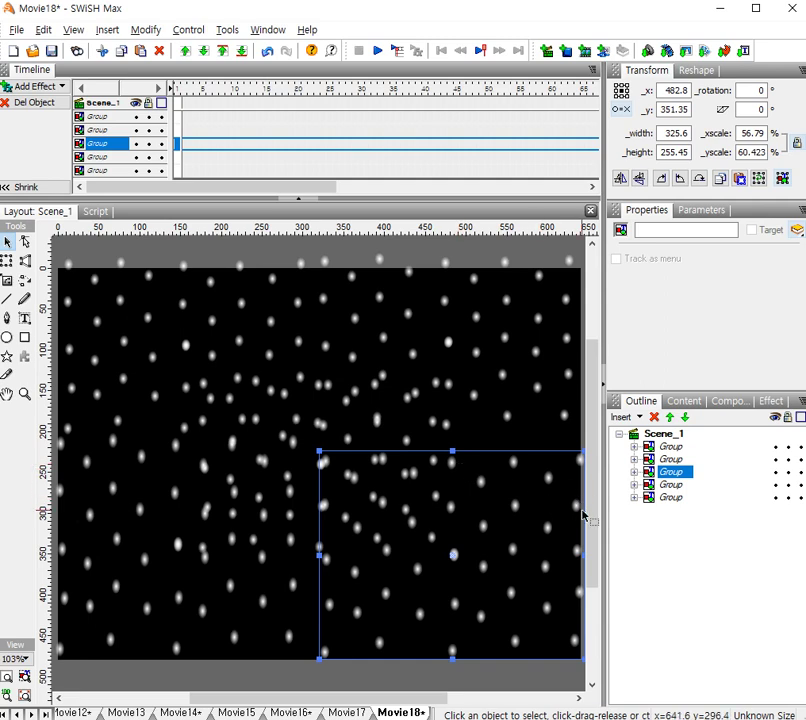
Ungroup all five ellipse groups and regroup all their shapes as one single group
click(672, 448)
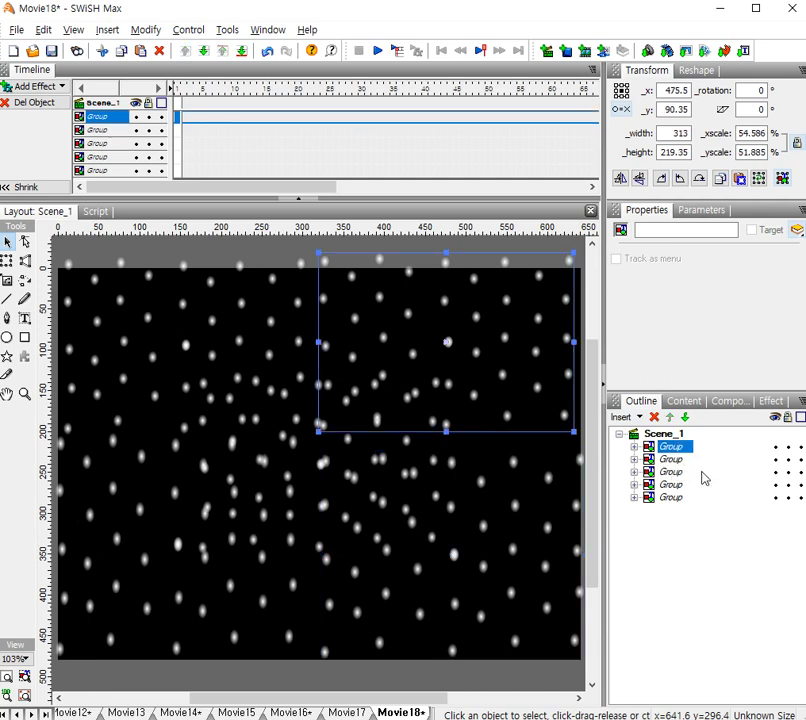
shift+click(667, 497)
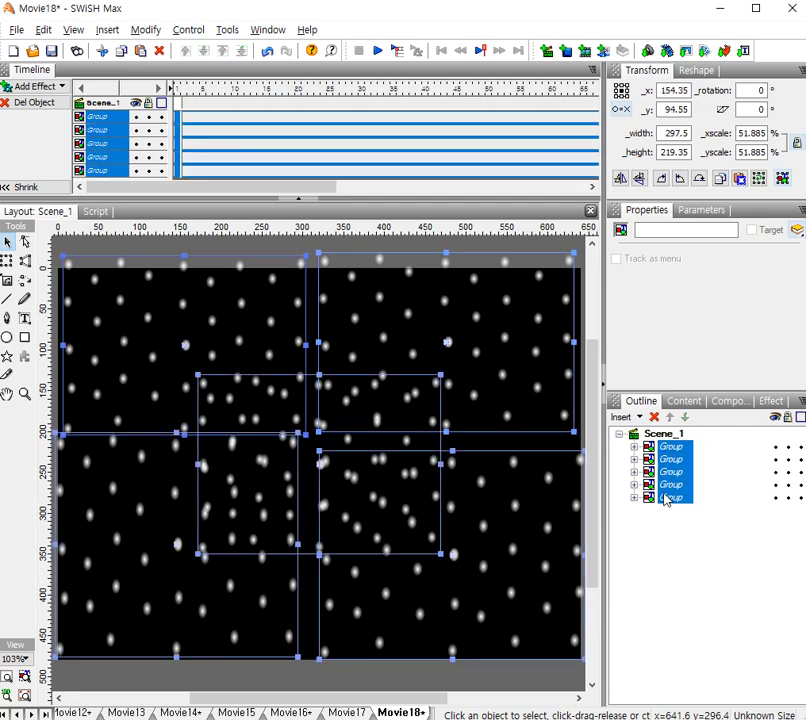
click(146, 31)
mouse_move(166, 77)
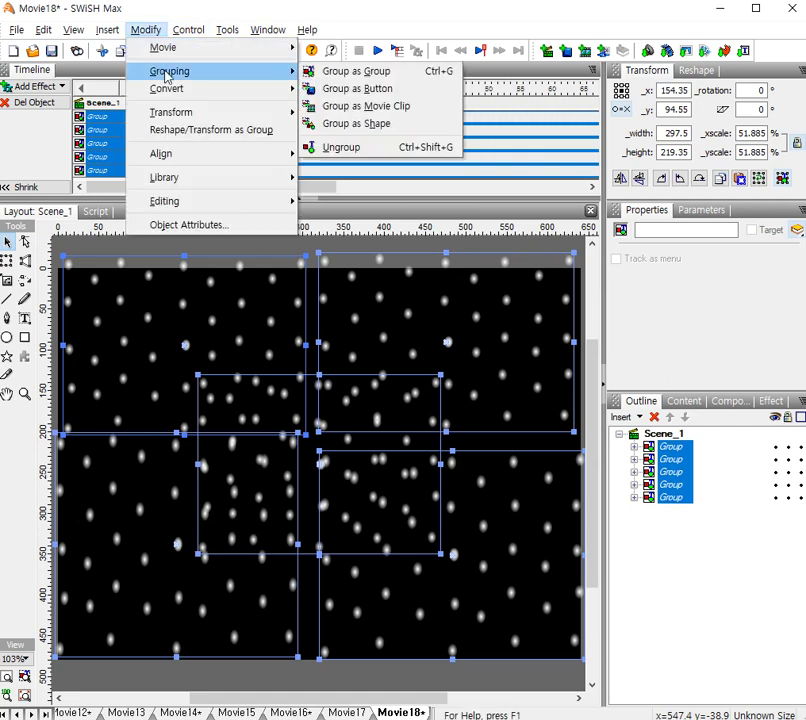
click(366, 152)
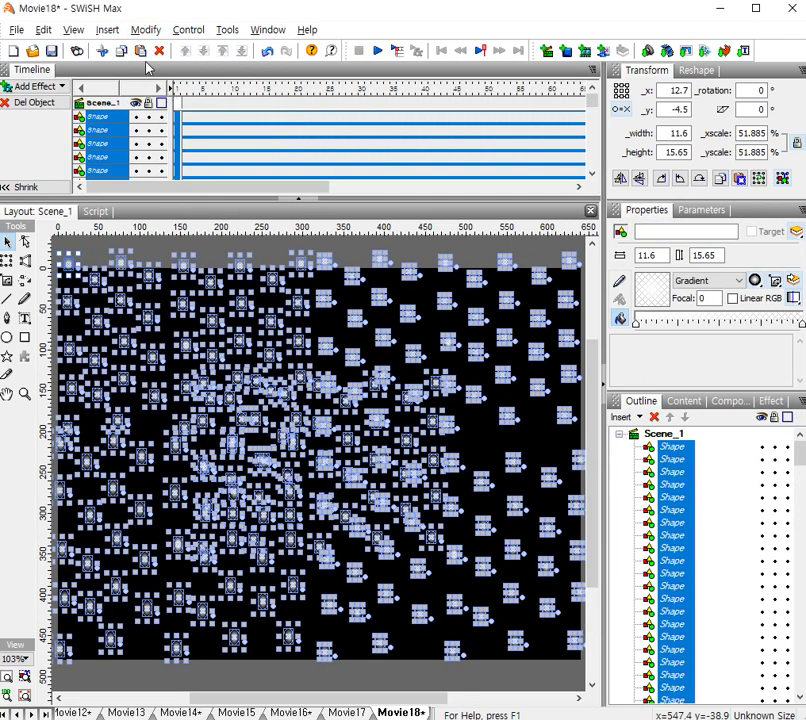
click(144, 30)
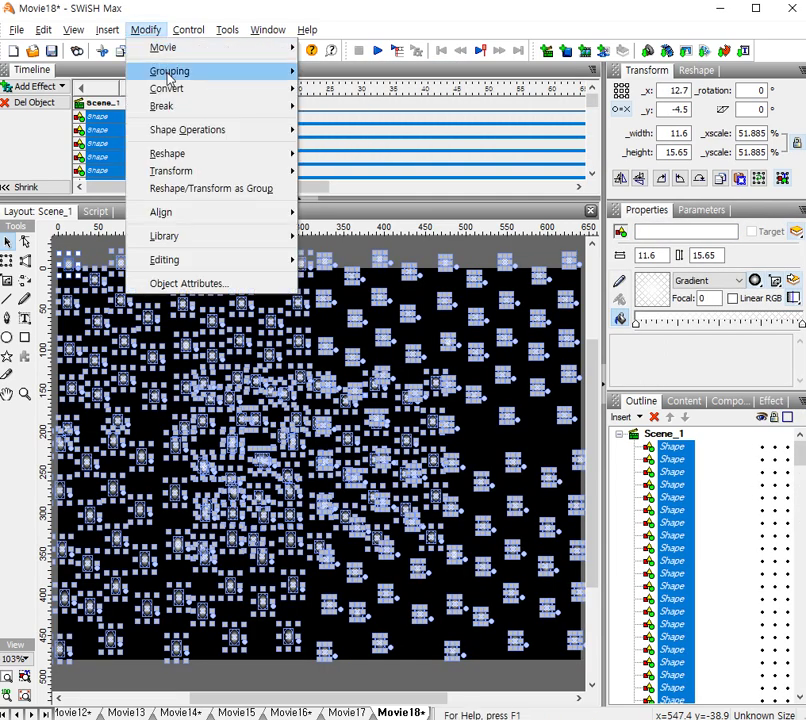
mouse_move(173, 80)
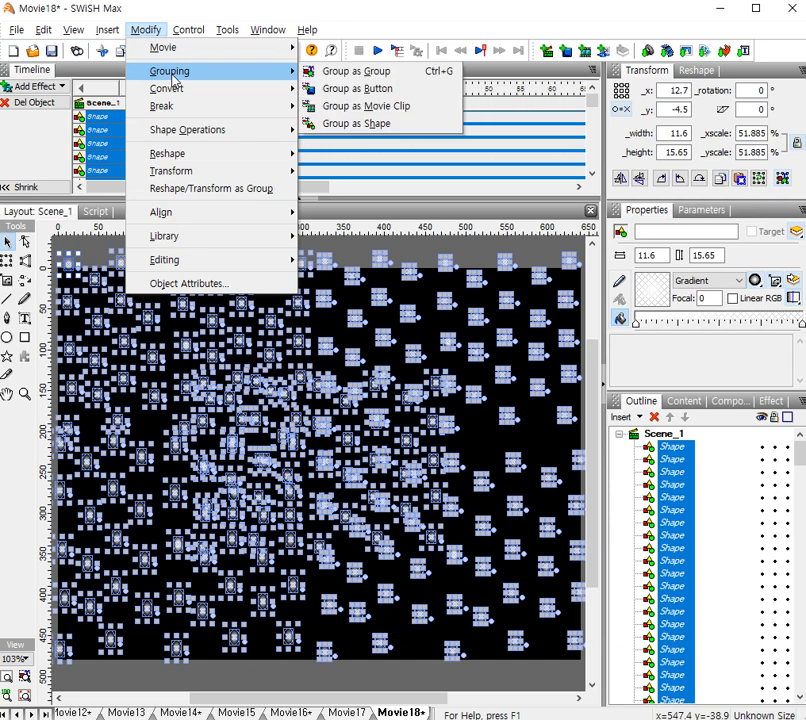
click(371, 75)
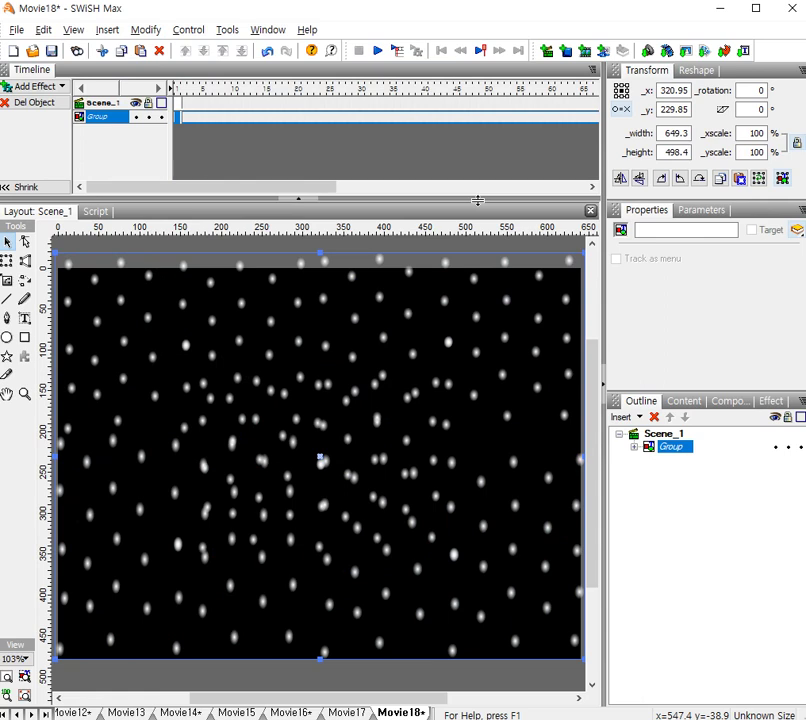
Apply the Explode core effect to the group from the first frame and set its duration to 80 frames
right_click(177, 120)
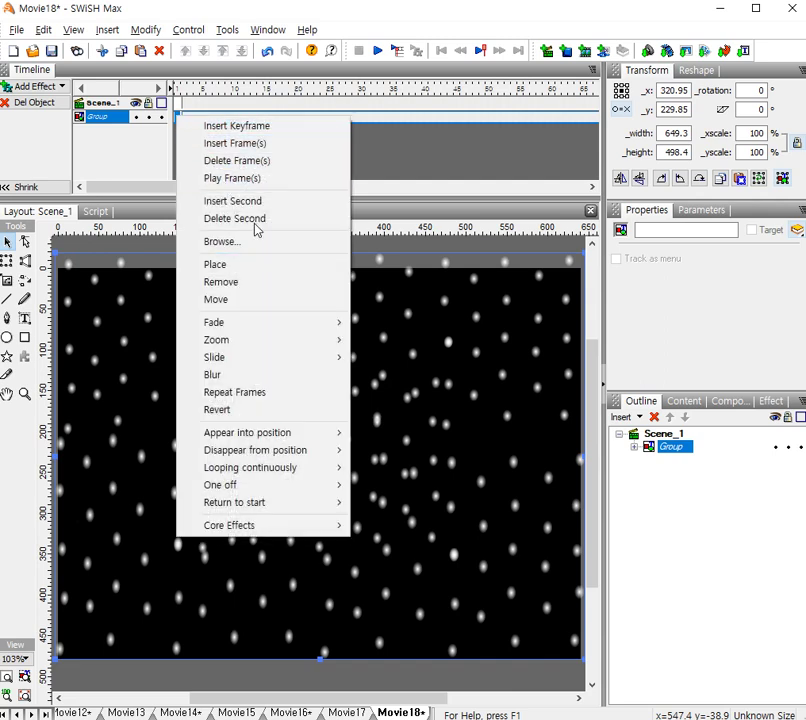
mouse_move(308, 527)
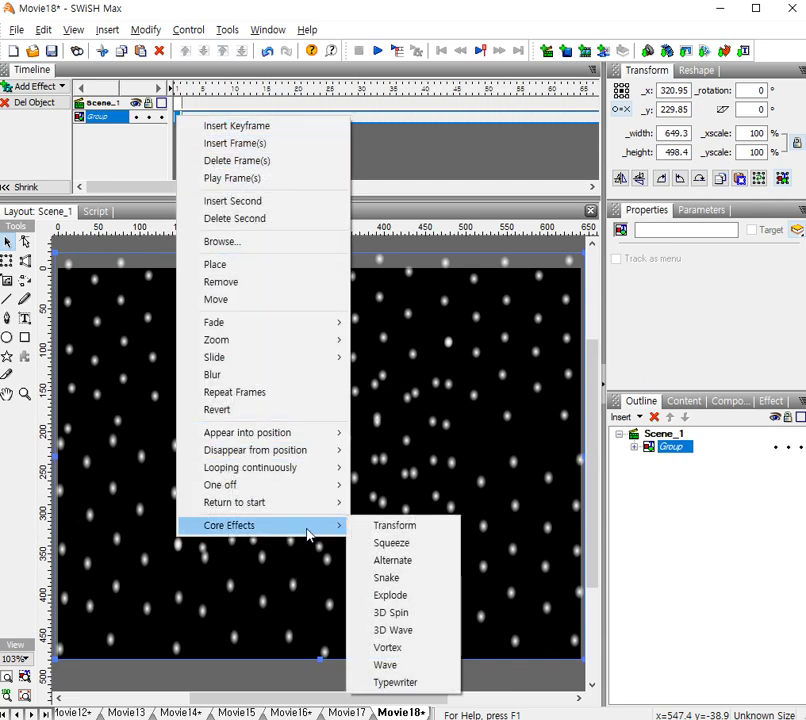
click(421, 601)
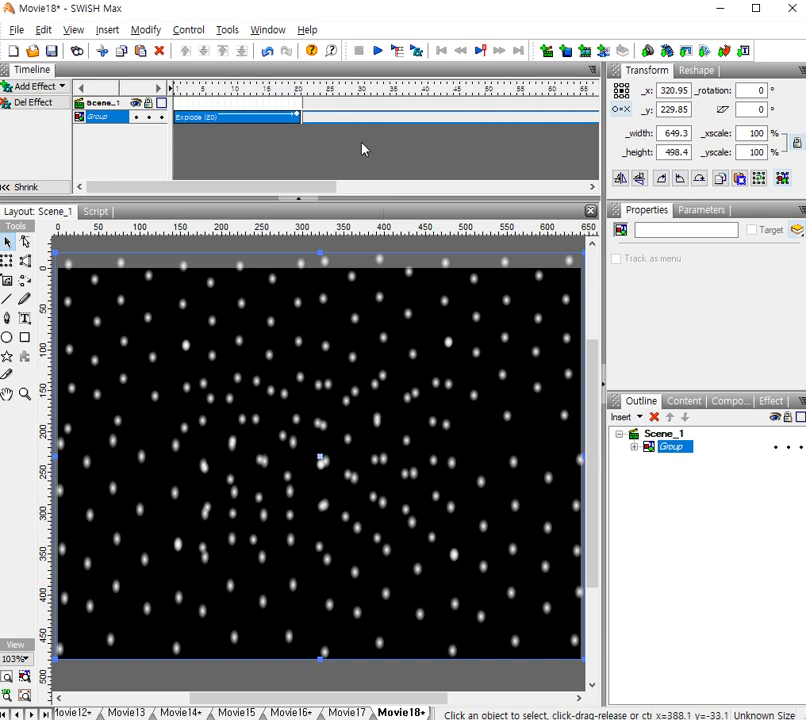
double_click(257, 121)
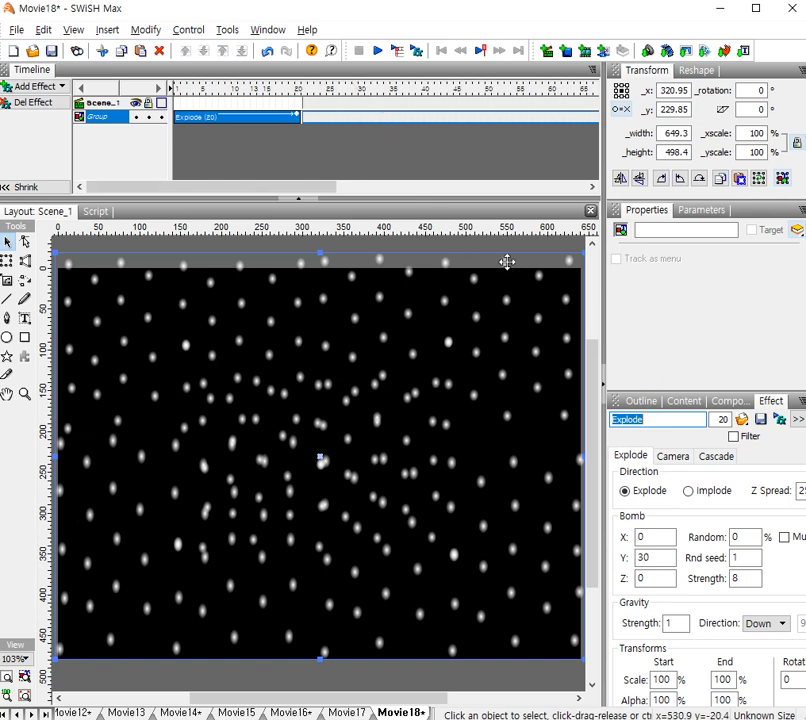
double_click(718, 419)
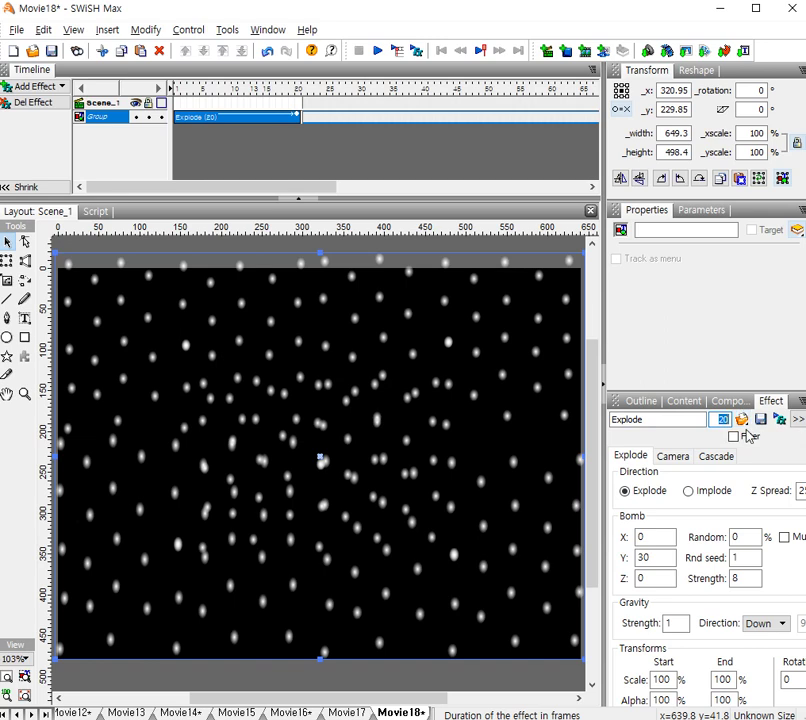
text(8)
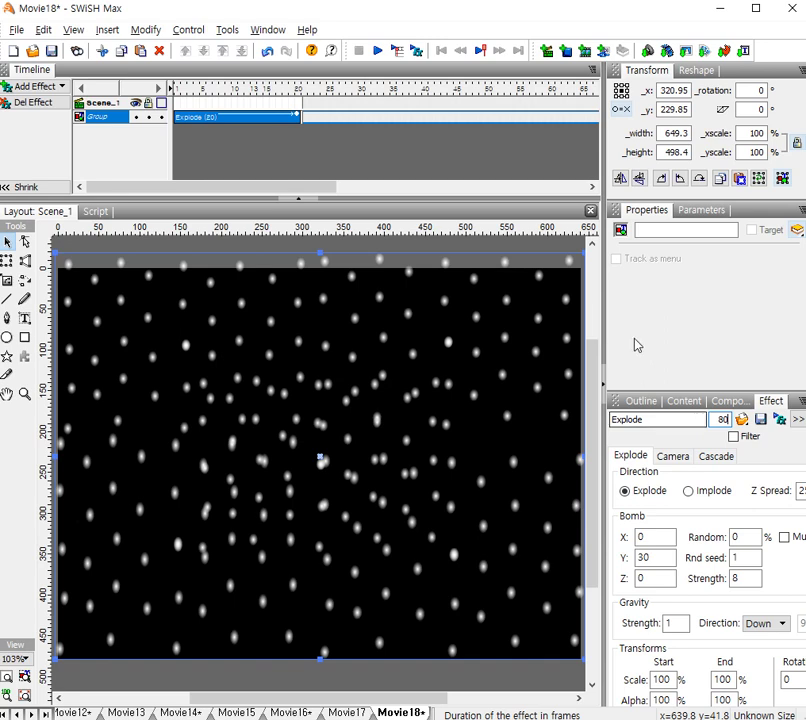
Set the Explode effect to Implode, enable multiple bombs, and set the bomb's random seed to 0 and Z offset to 30
click(690, 492)
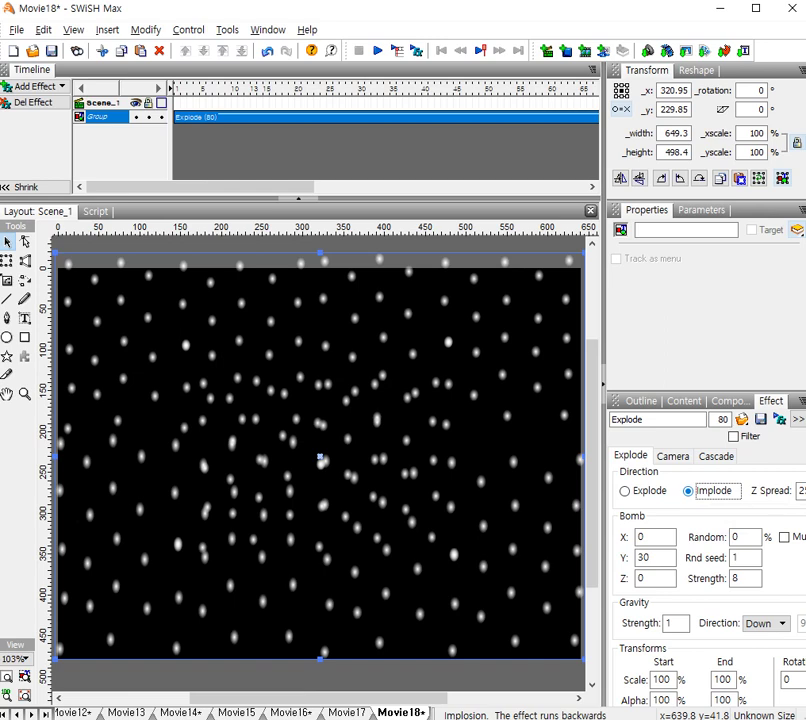
click(785, 538)
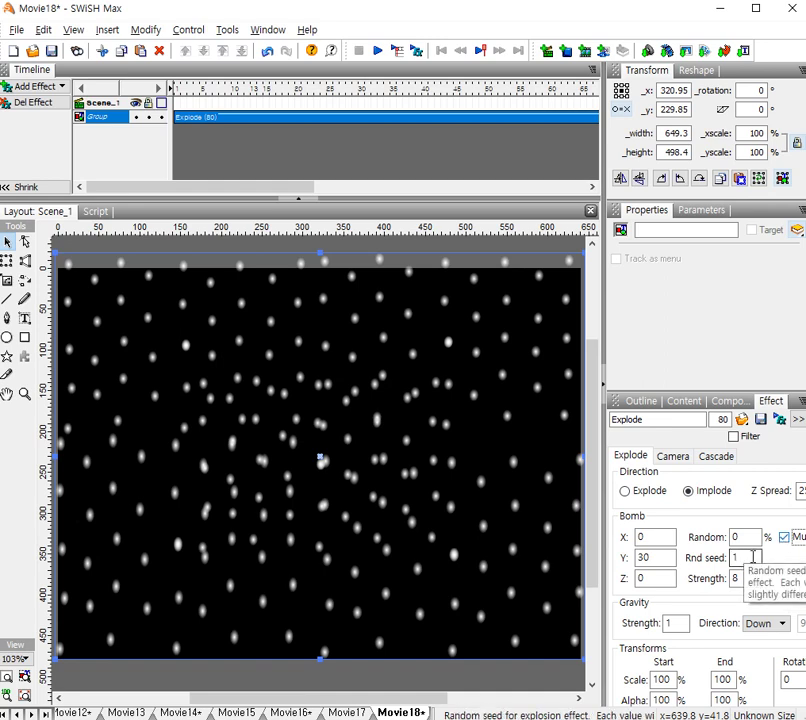
click(749, 558)
double_click(747, 558)
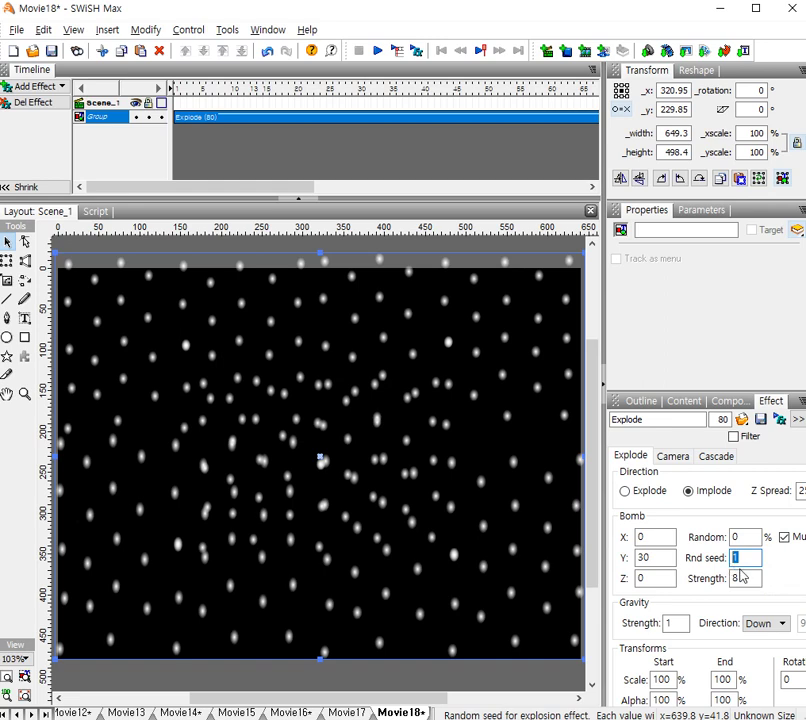
text(0)
click(654, 557)
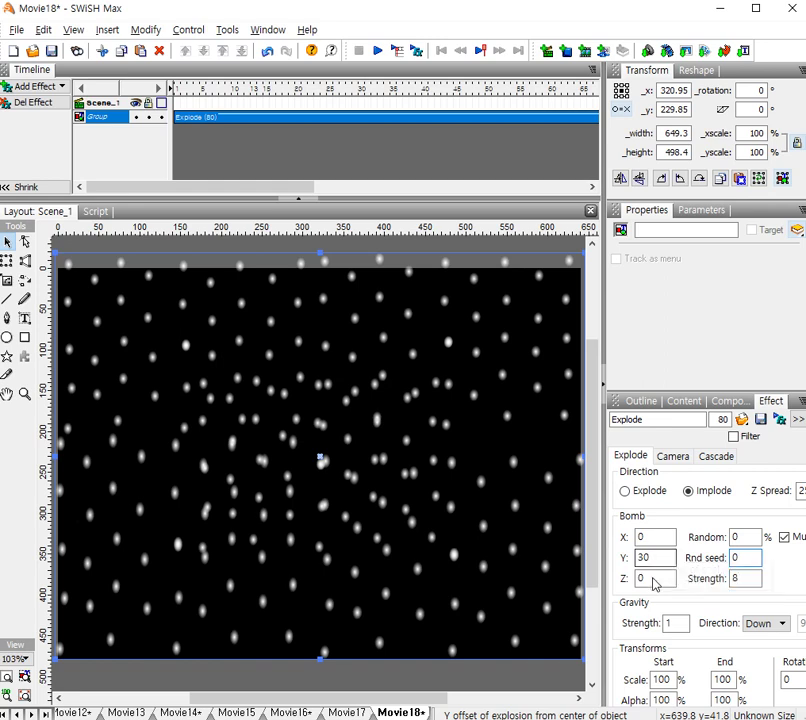
double_click(652, 579)
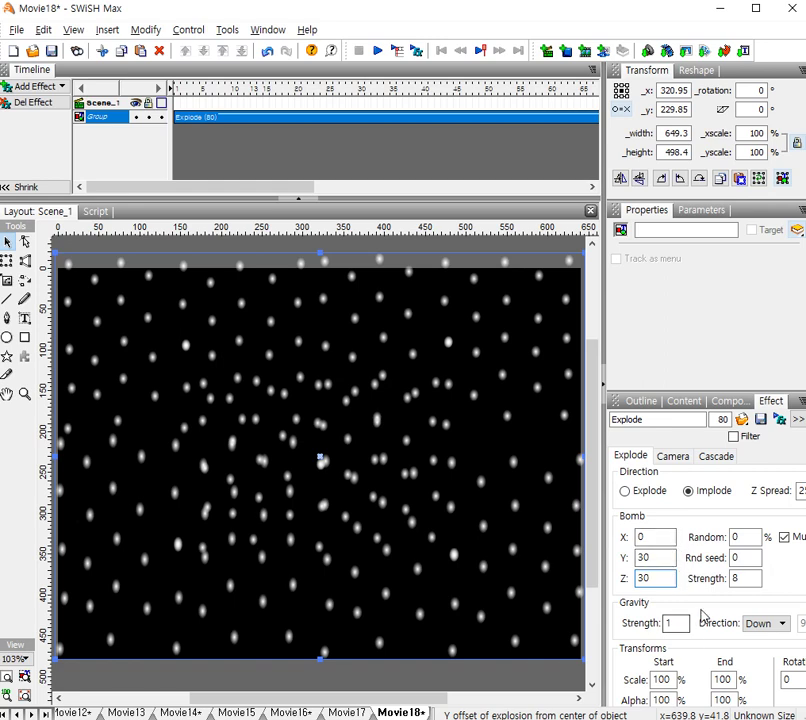
Set the Explode effect's gravity strength to 0 with the direction Down
click(670, 622)
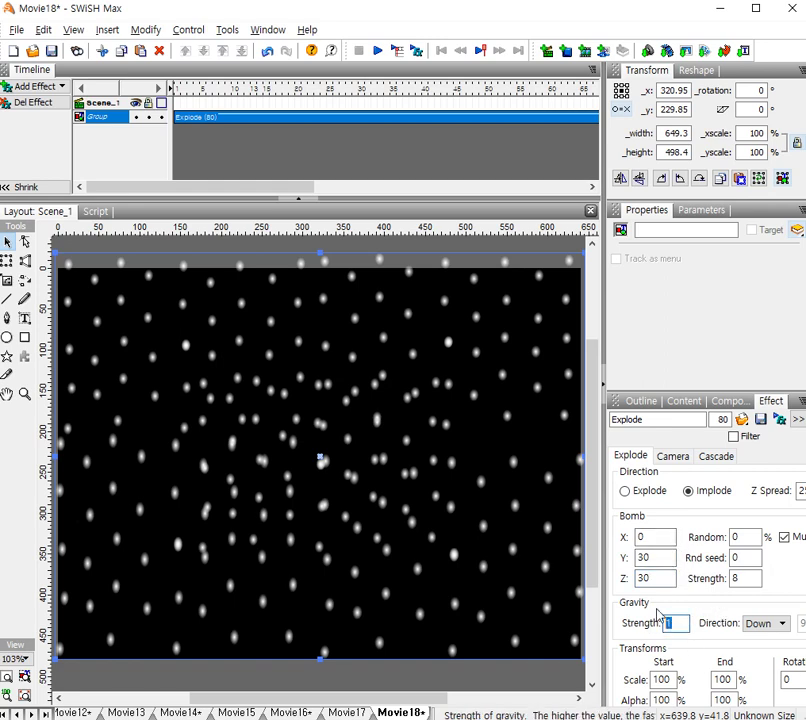
text(0)
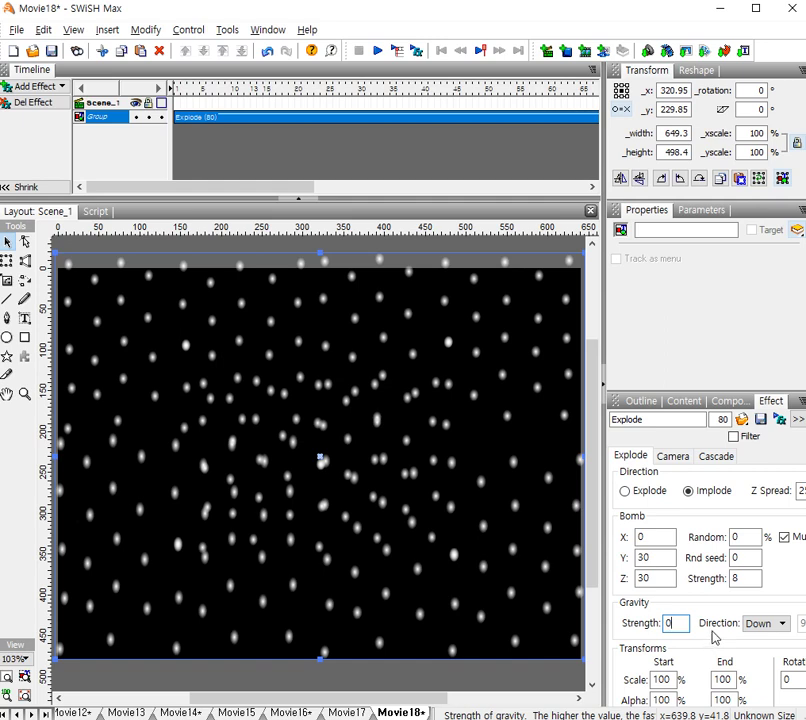
click(783, 624)
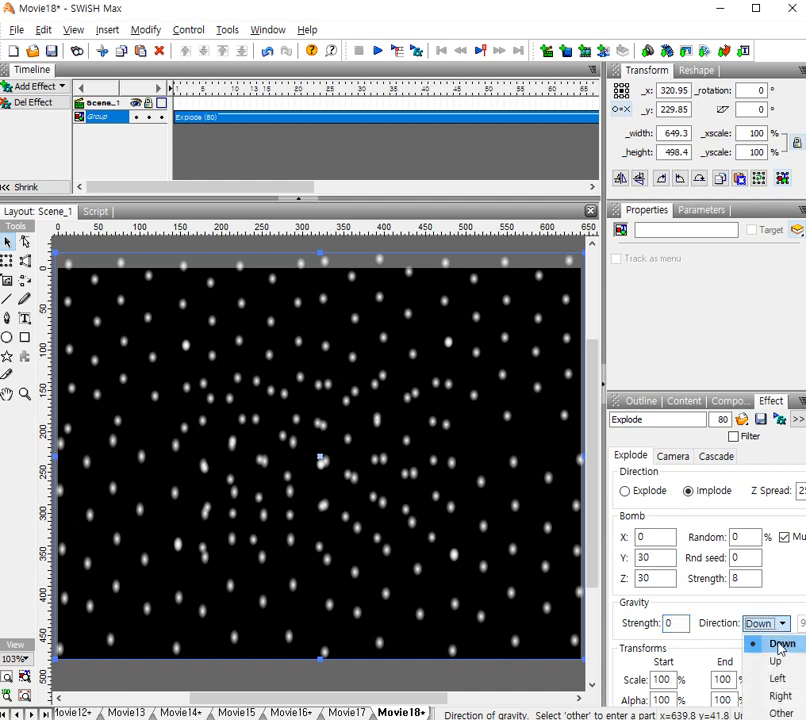
click(780, 645)
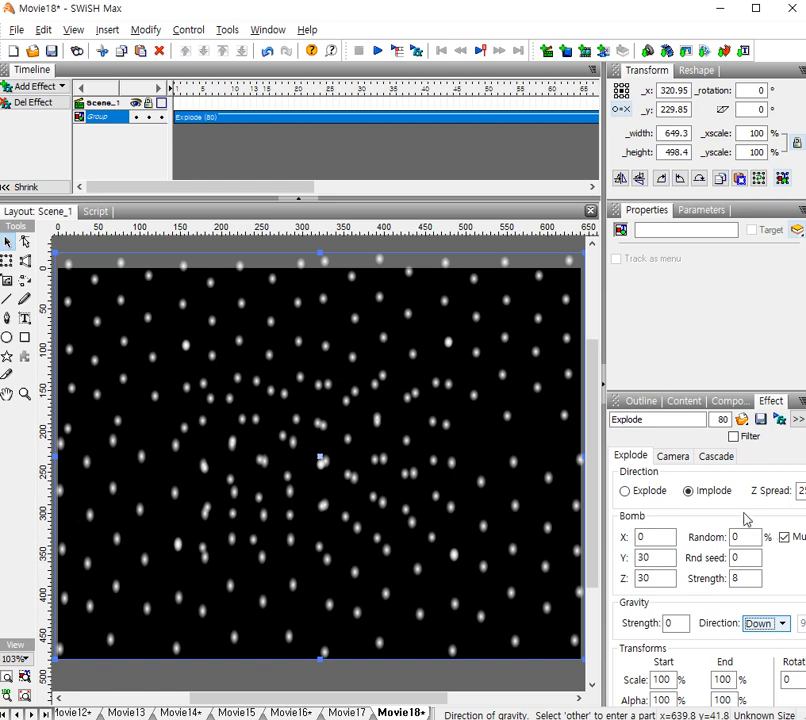
Enable cascading for the effect, running from the middle toward the outer components, with the circular-arrows direction option also on
click(718, 460)
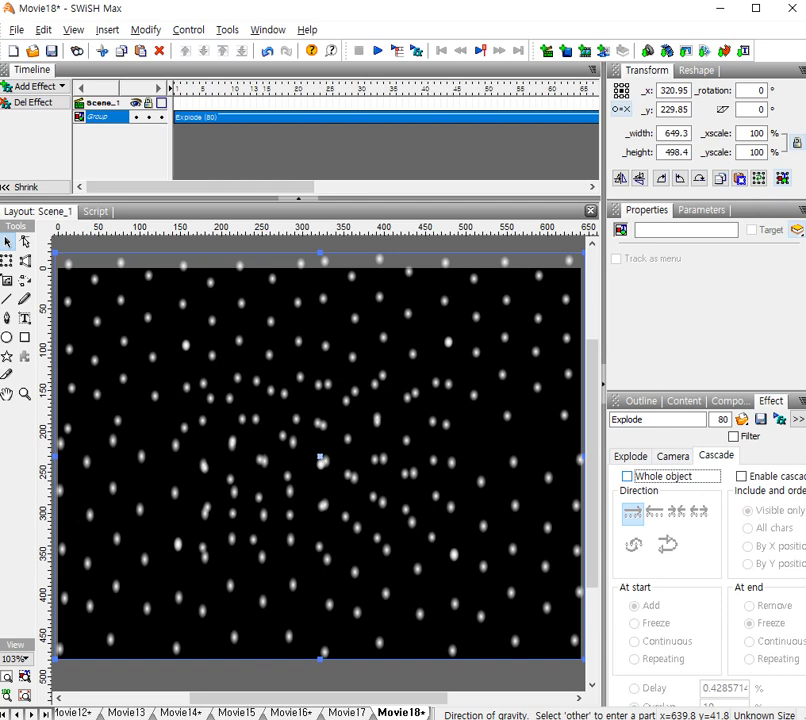
click(744, 478)
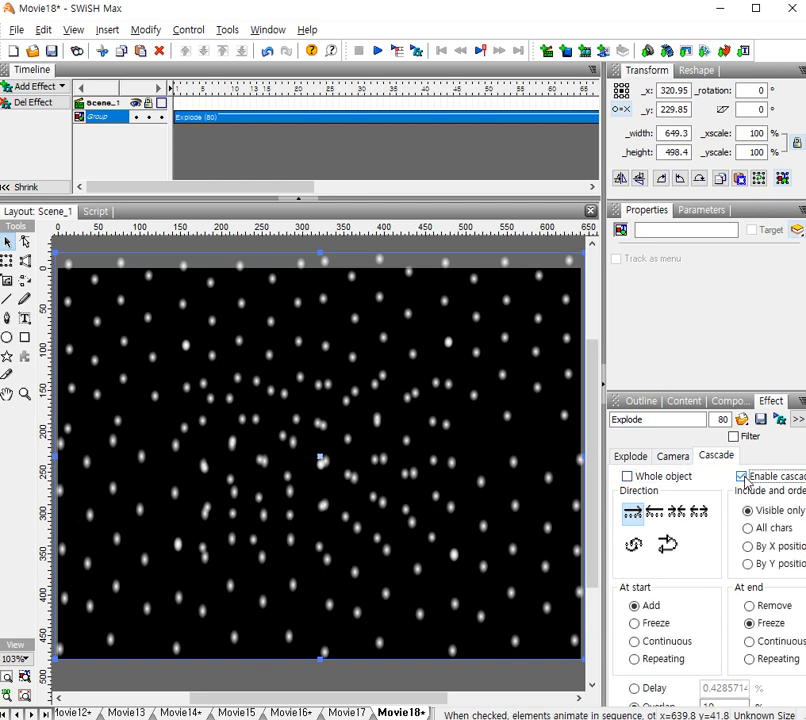
click(702, 513)
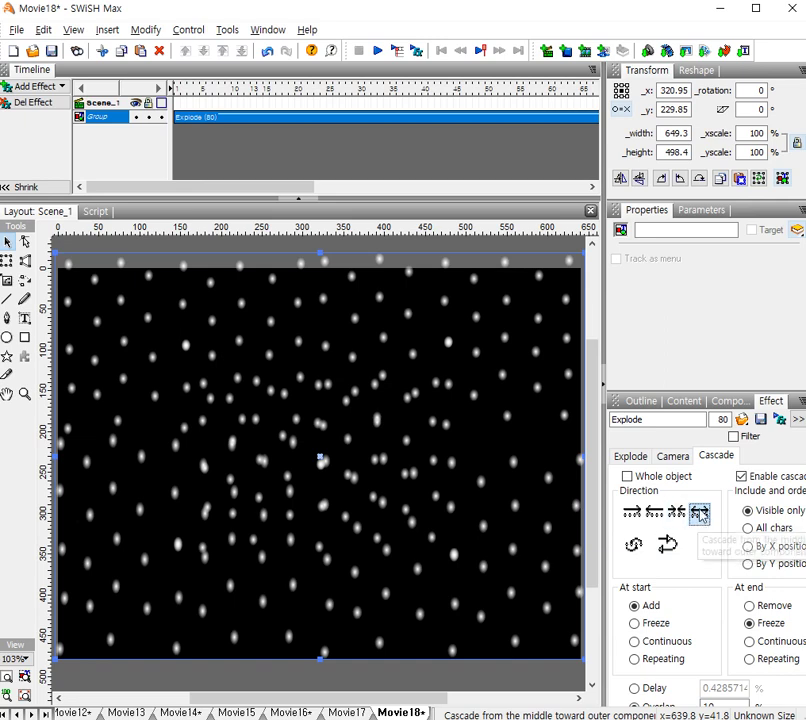
click(634, 546)
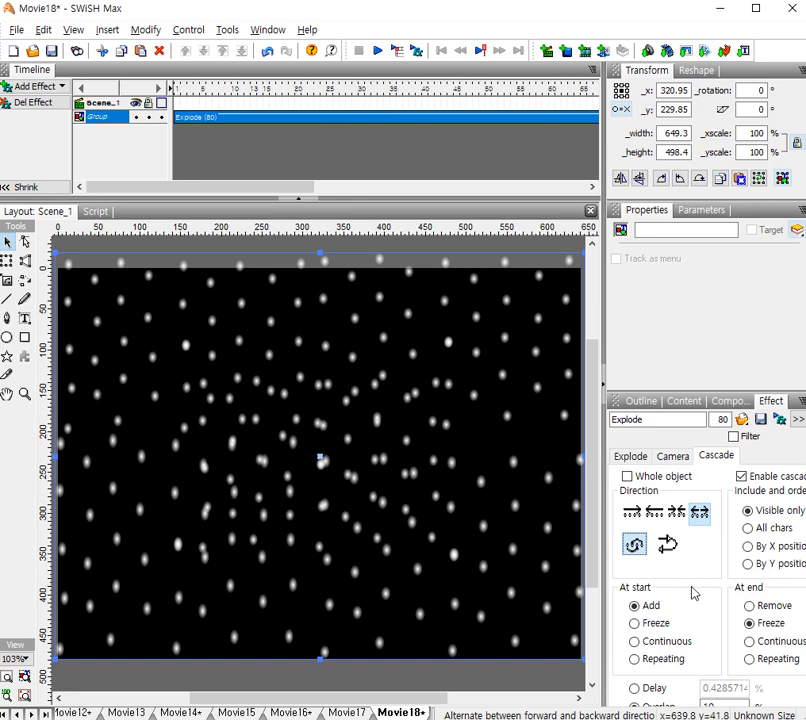
Set the cascade to Repeating at both start and end, with an overlap of 0%
click(636, 660)
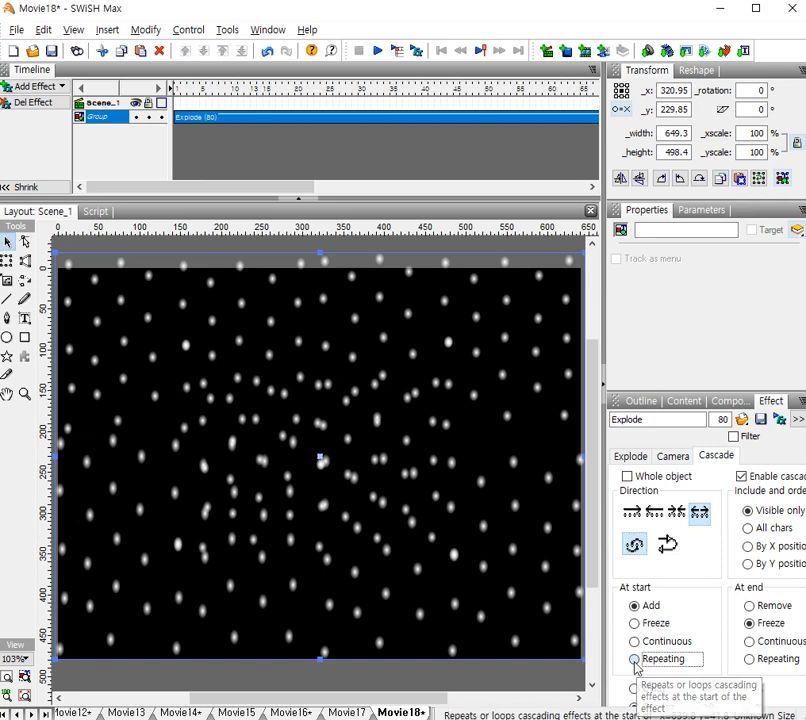
click(751, 662)
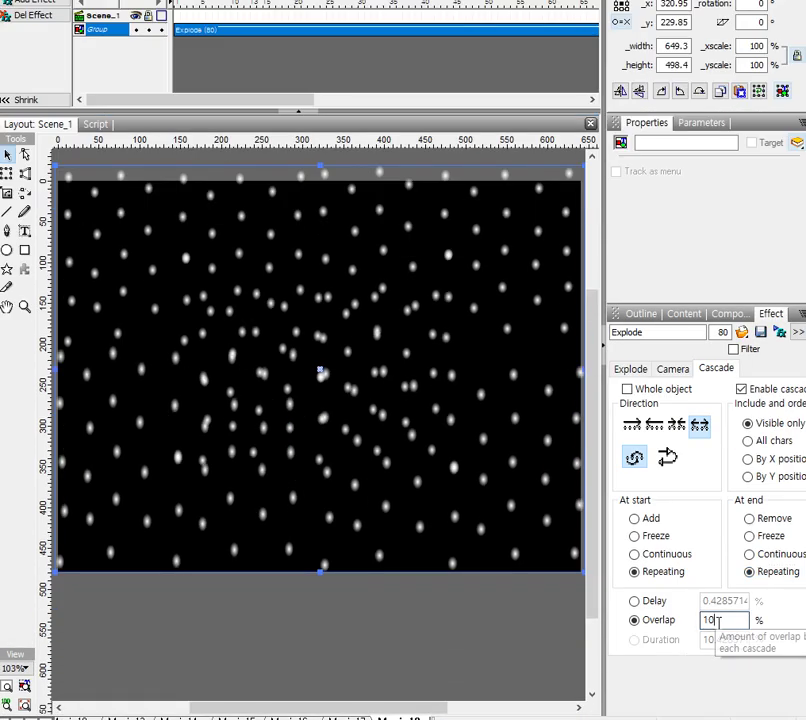
drag(716, 621, 703, 621)
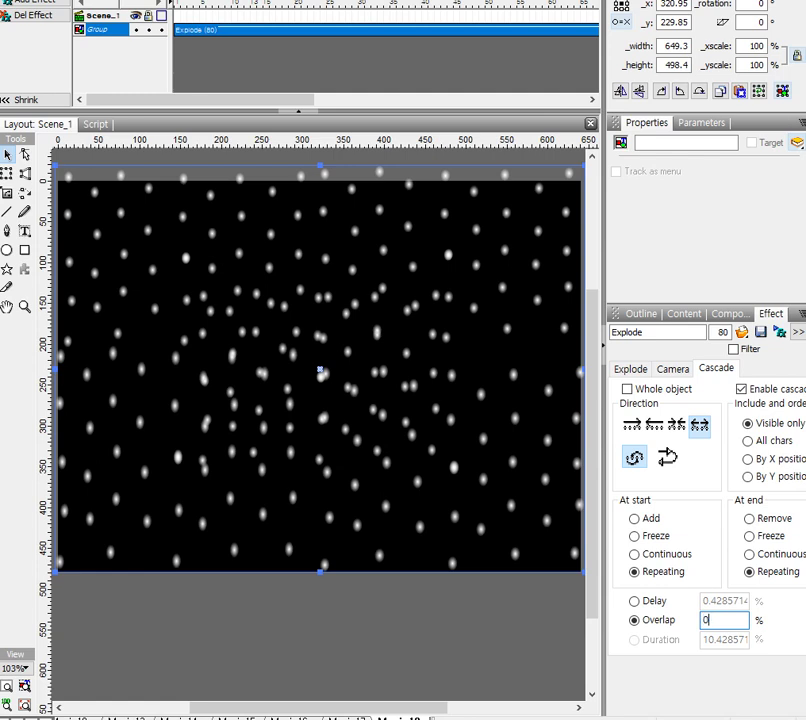
key(Return)
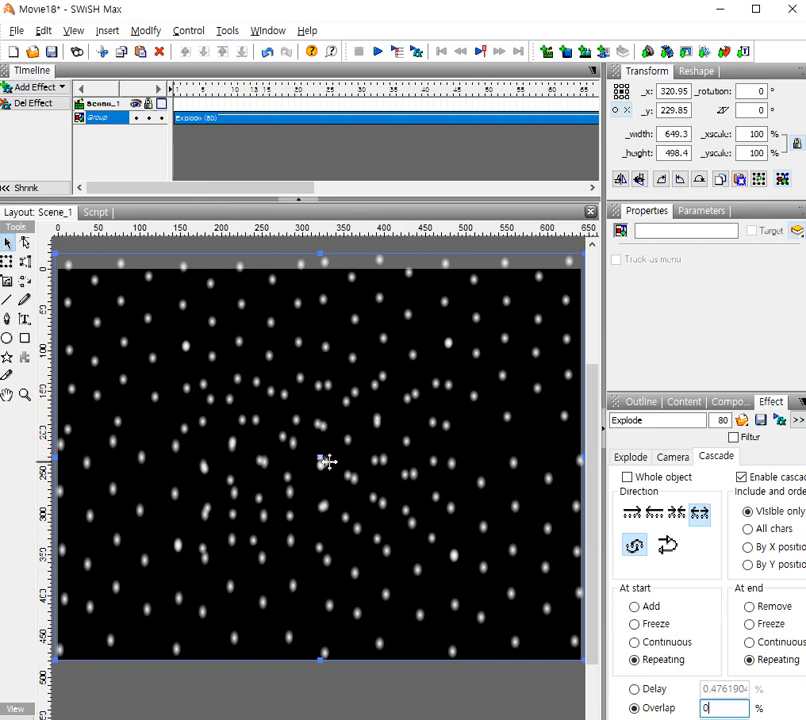
Move the group down to about x 318, y 246 and preview the animation
mouse_move(322, 468)
mouse_down()
mouse_move(318, 484)
mouse_move(317, 475)
mouse_up()
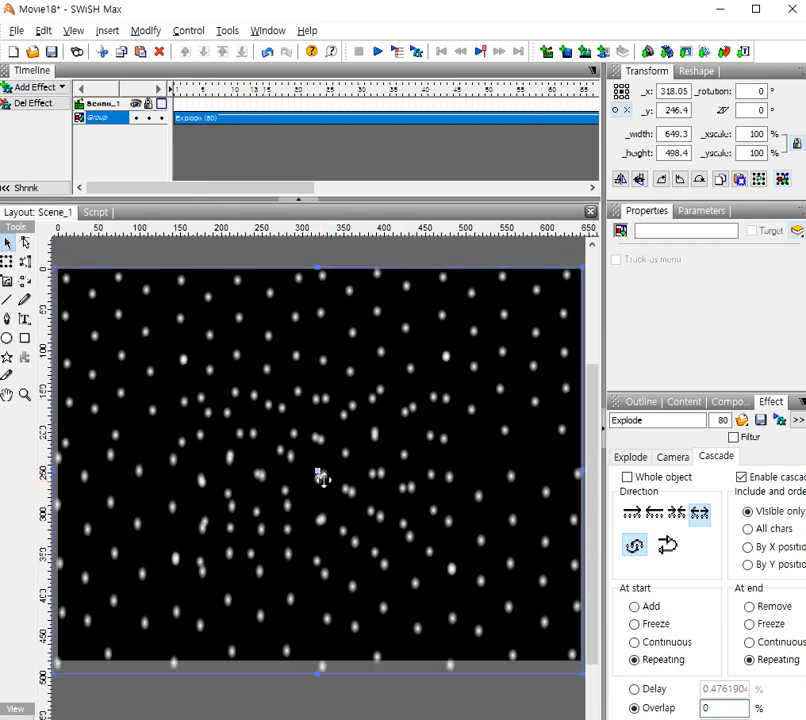
click(379, 55)
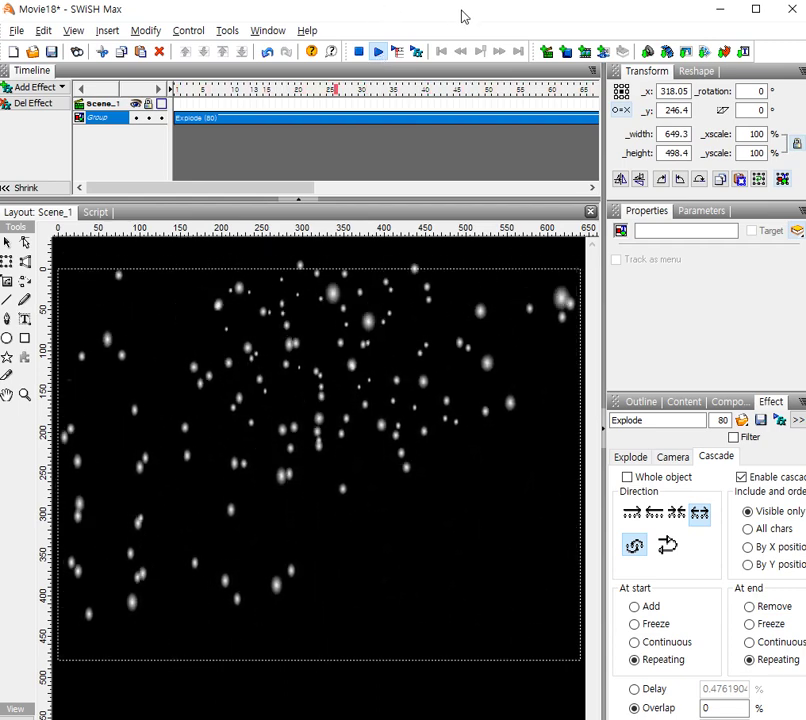
click(360, 56)
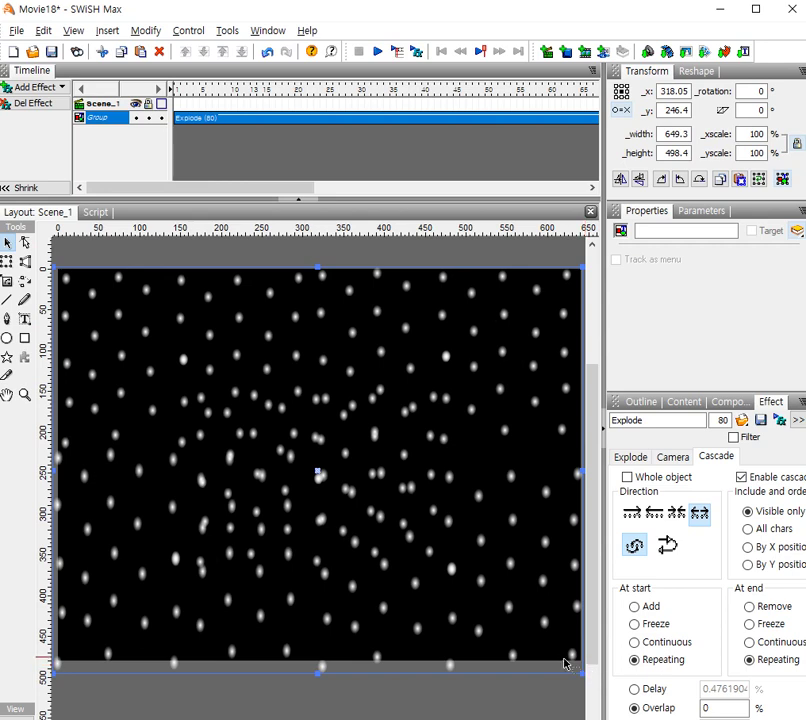
Scale the group to about 308 × 237 in the stage's upper-left quarter and paste four copies of it with effects included
drag(580, 668, 272, 502)
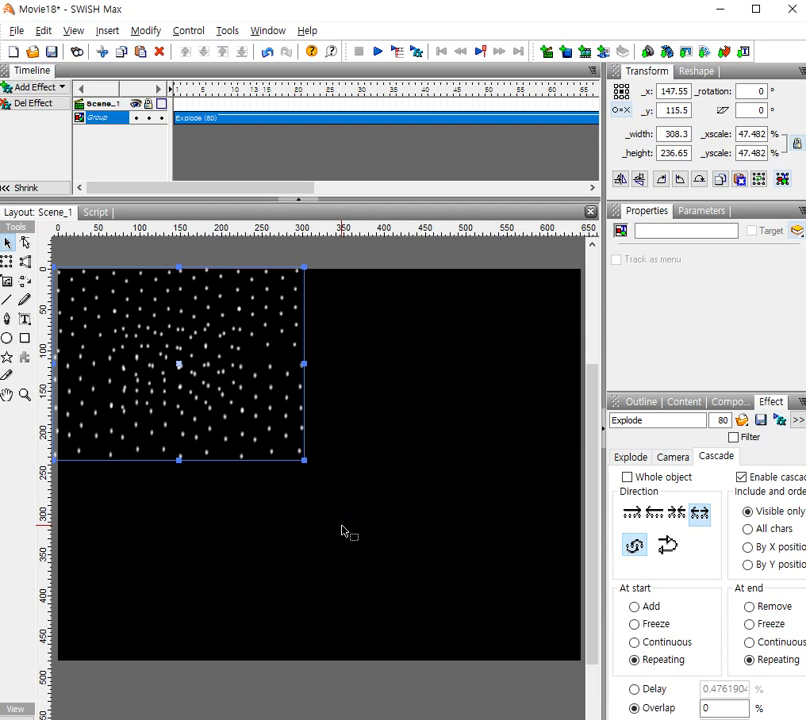
click(341, 531)
key(ctrl+v)
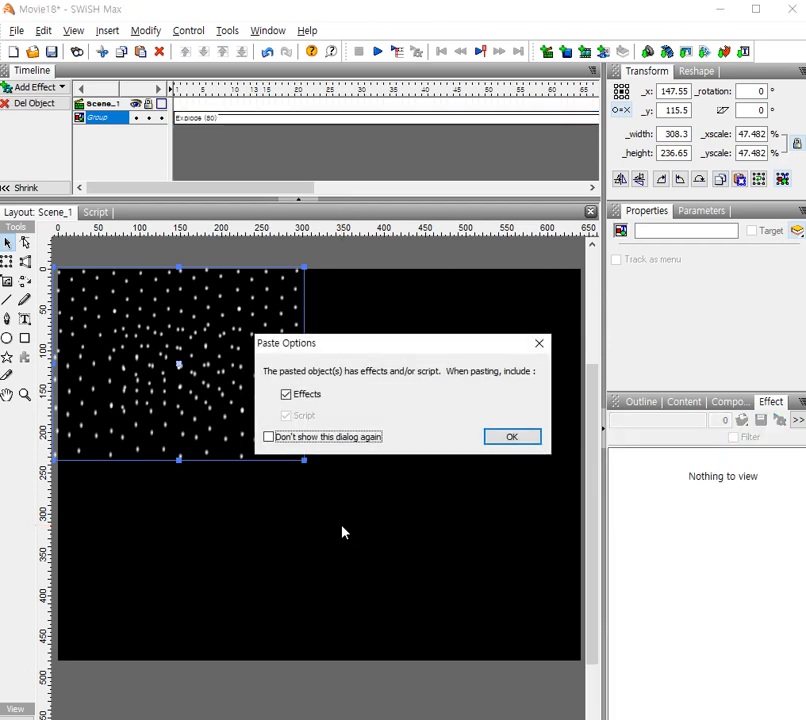
click(506, 438)
key(ctrl+v)
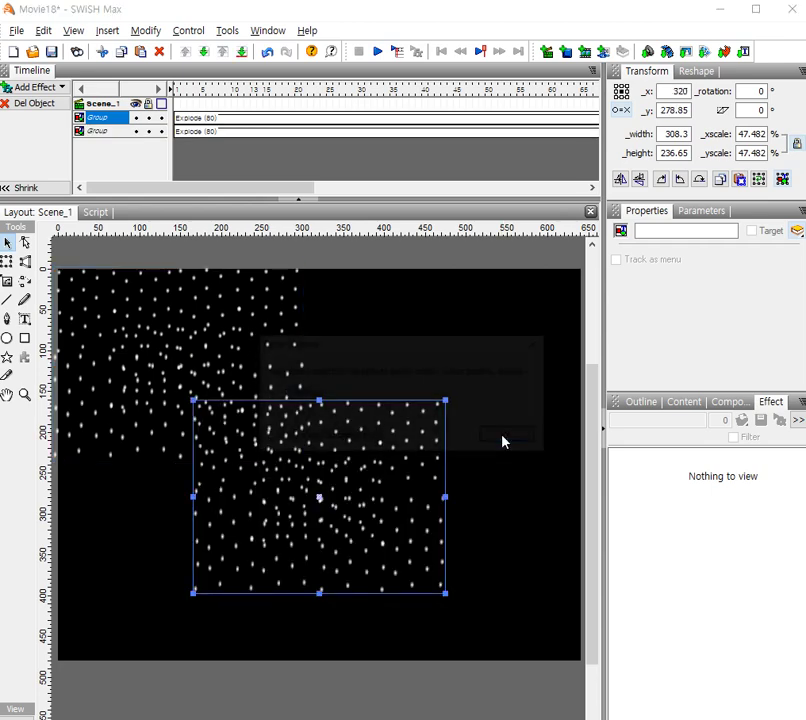
click(506, 440)
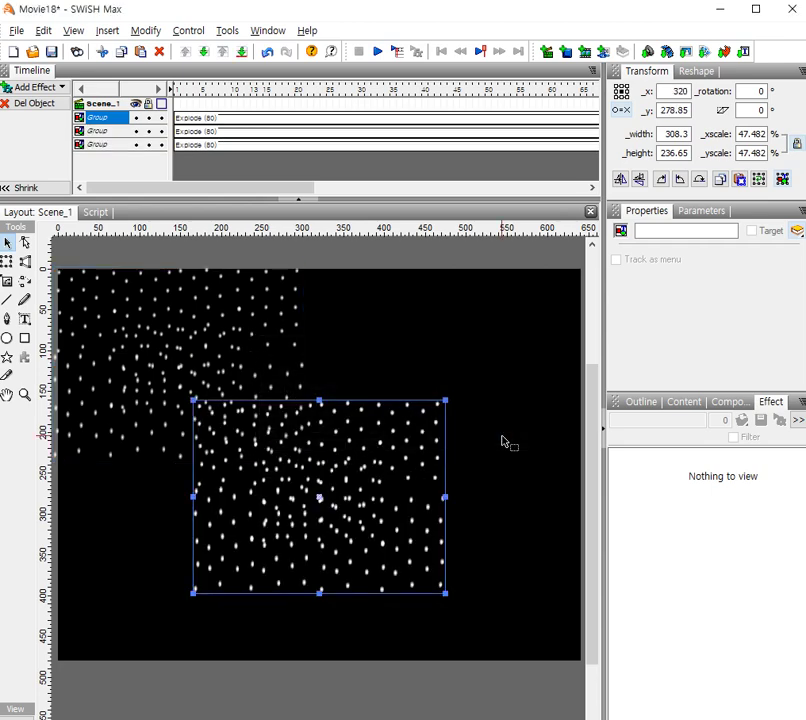
key(ctrl+v)
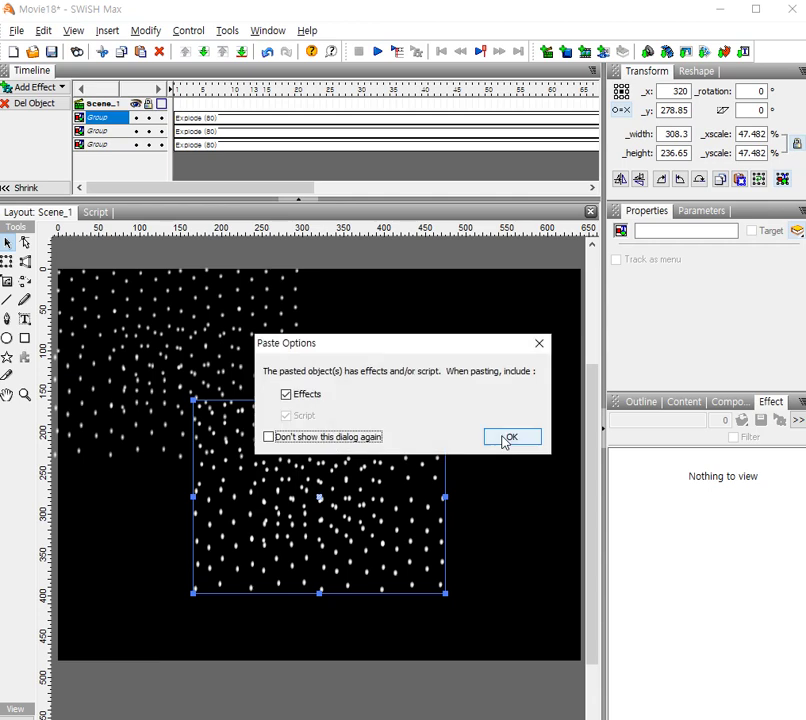
click(506, 440)
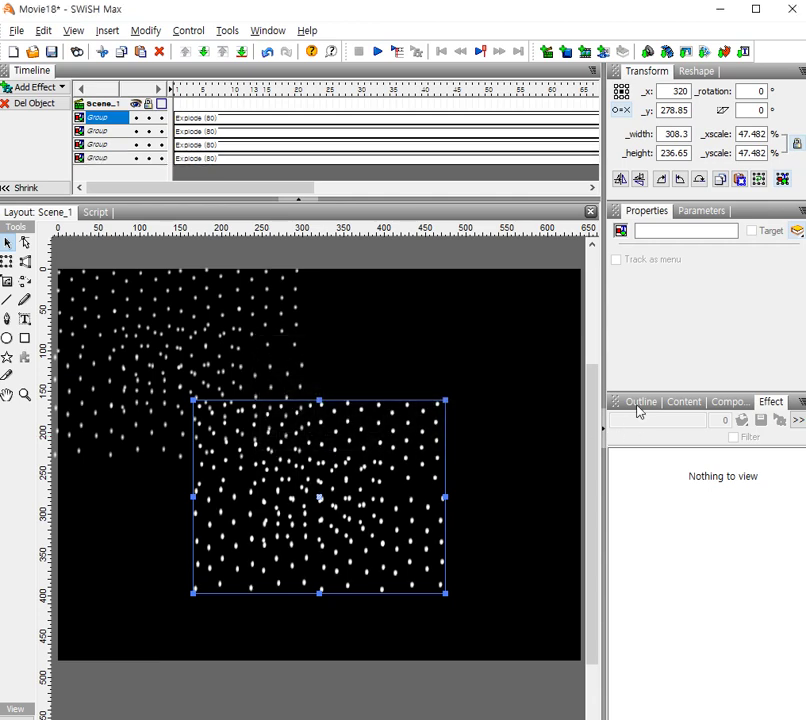
click(638, 402)
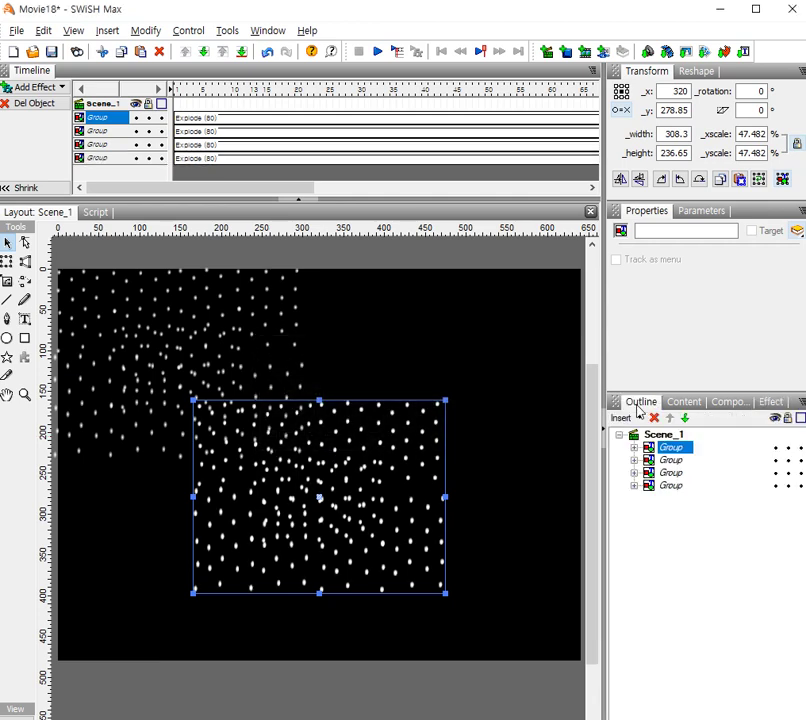
key(ctrl+v)
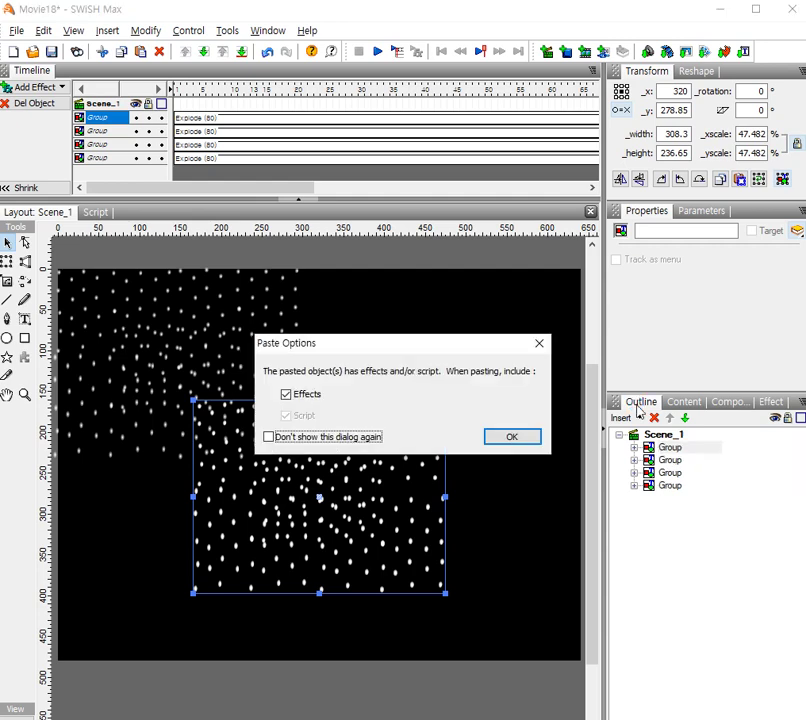
click(516, 441)
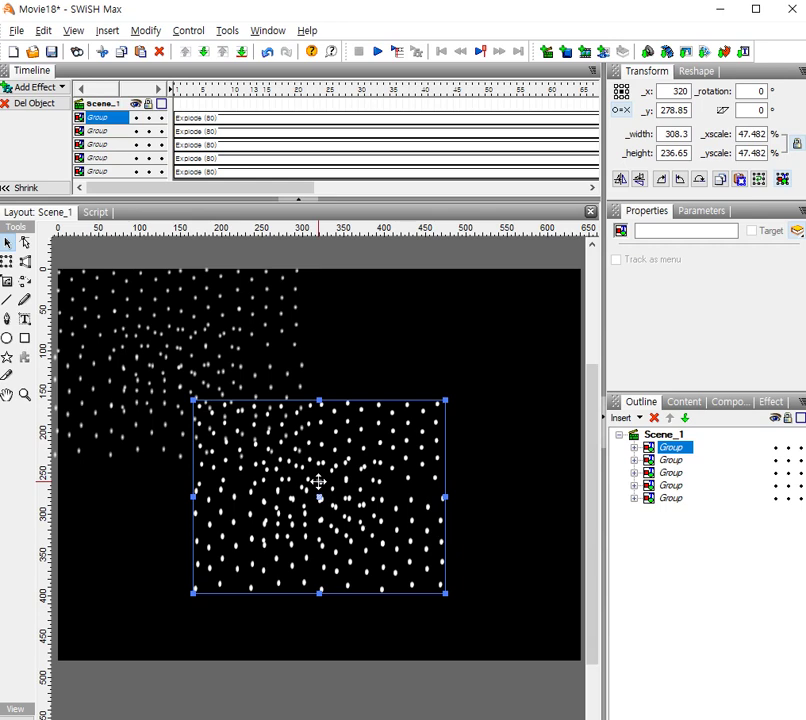
Move the first group copy to the stage's upper-right quarter and widen it leftward to about 324, centred near x 468, y 106
drag(318, 482, 445, 343)
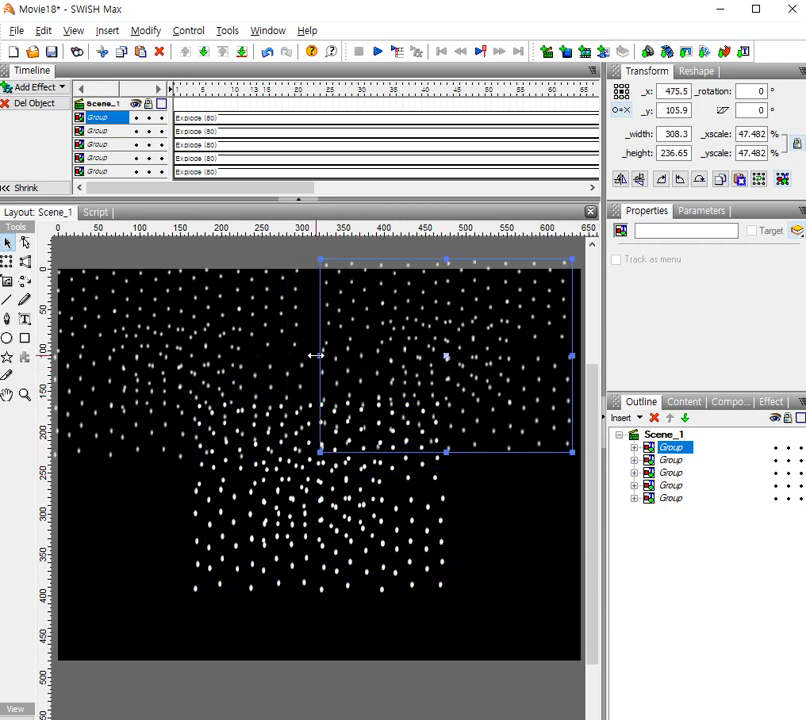
drag(314, 355, 301, 355)
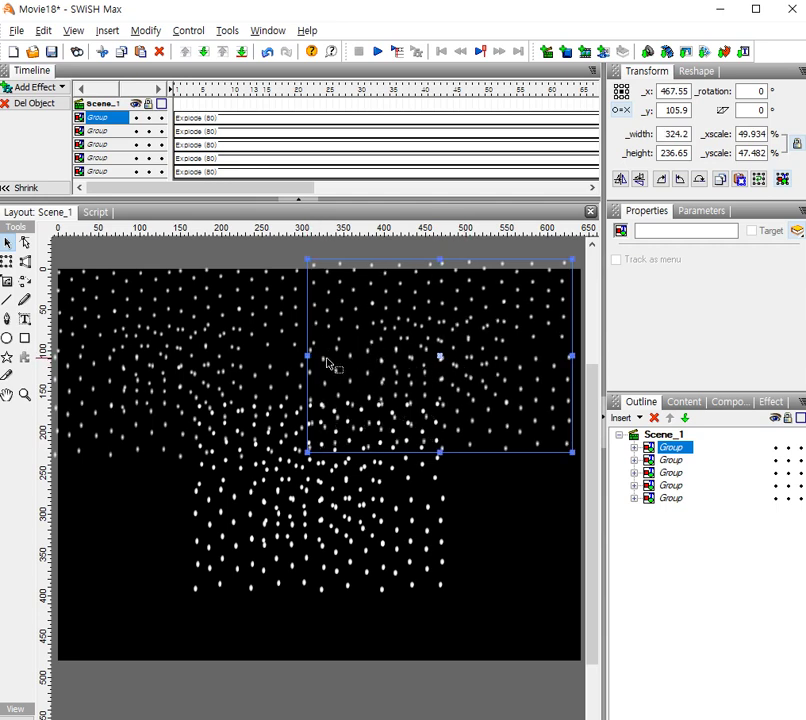
Move the second group copy into the stage's lower-left quarter, at about x 140, y 372
click(261, 445)
click(288, 464)
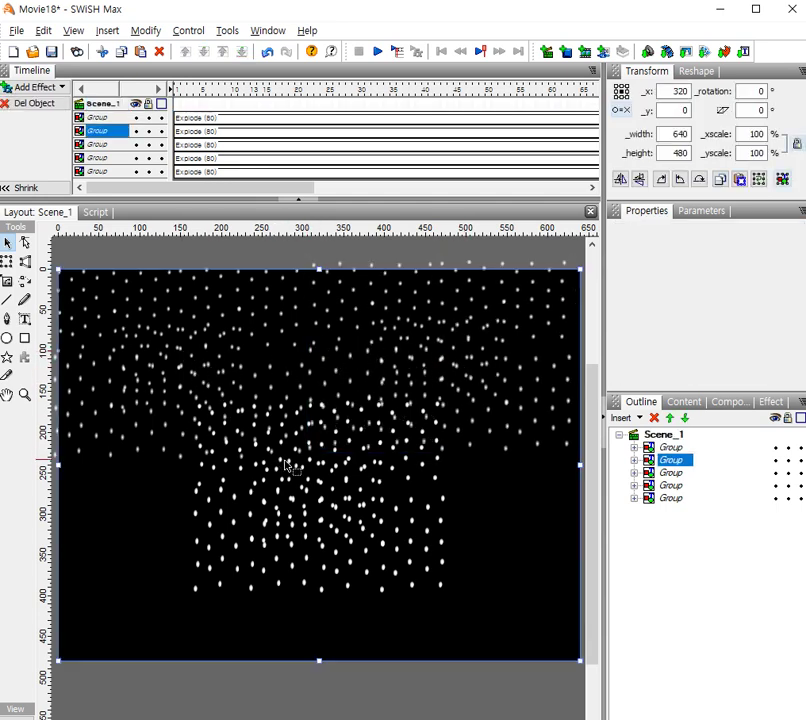
drag(309, 491, 165, 563)
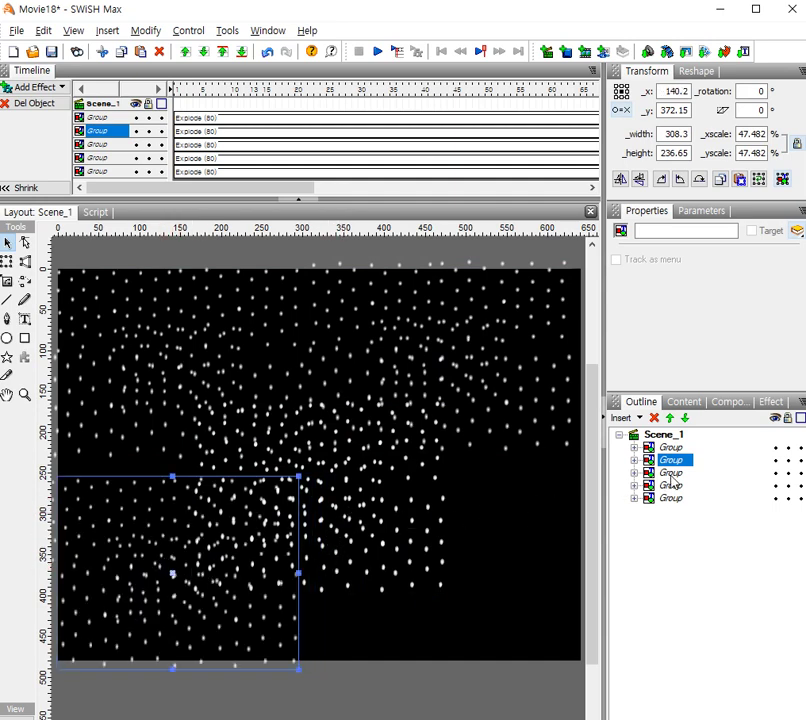
Move the third group copy into the stage's lower-right quarter, at about x 493, y 359
click(670, 476)
click(326, 488)
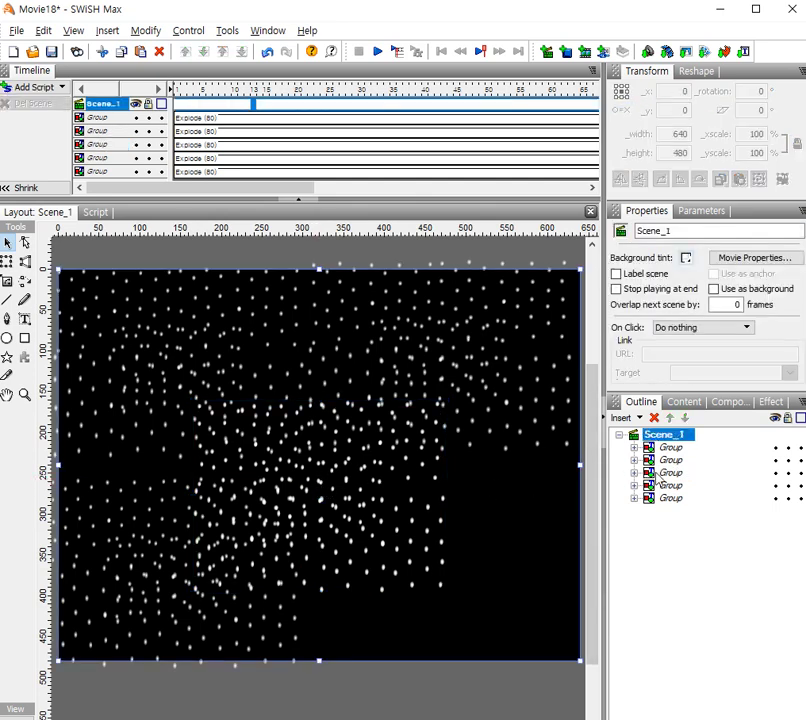
click(664, 478)
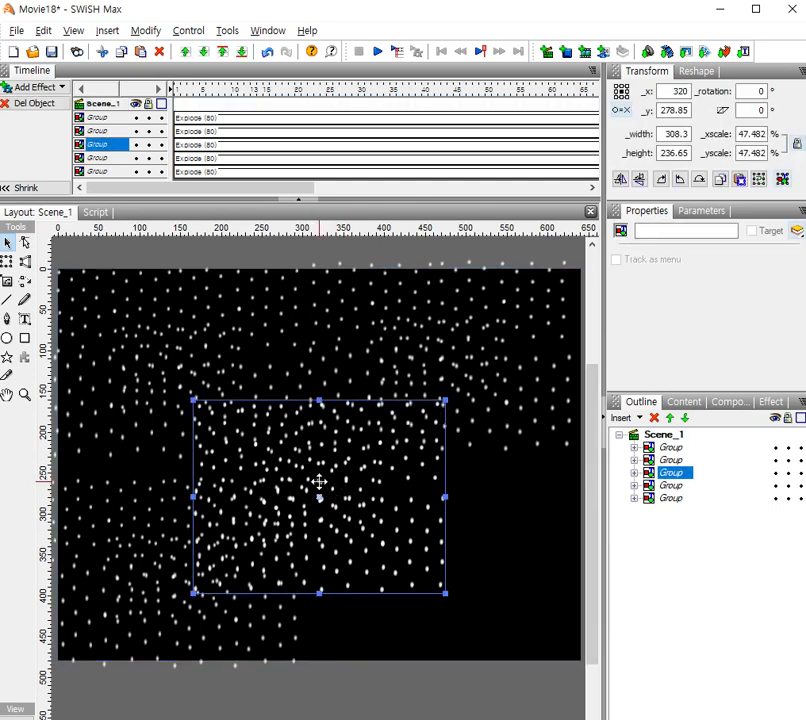
drag(320, 482, 458, 546)
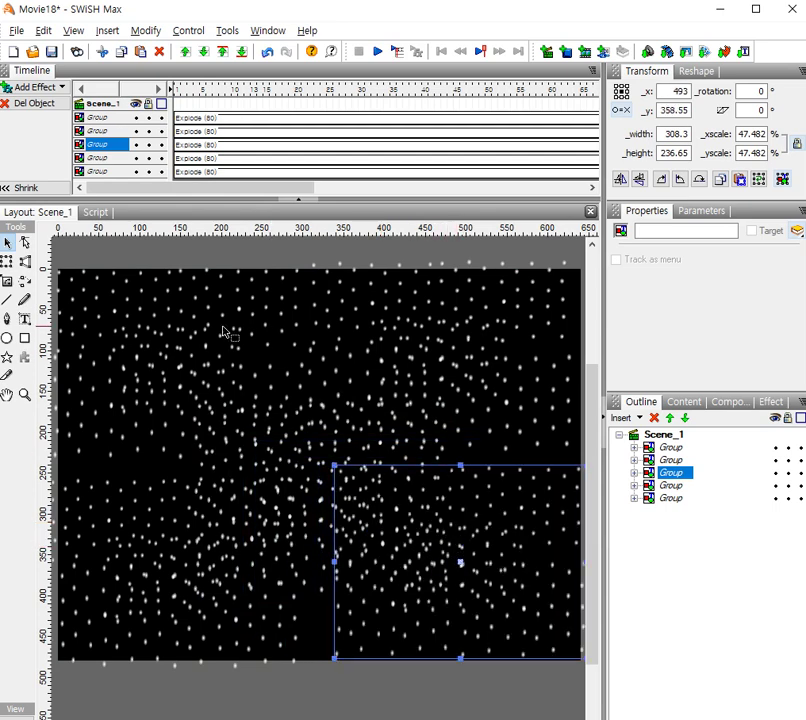
Go through the groups one by one and shift the upper-left group up to about x 149, y 100
click(199, 362)
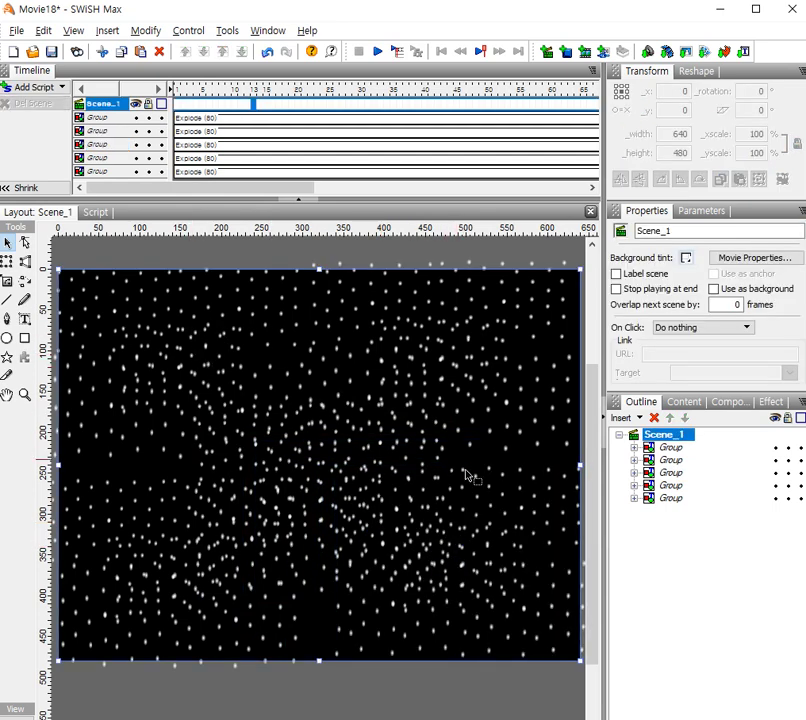
click(663, 450)
click(670, 461)
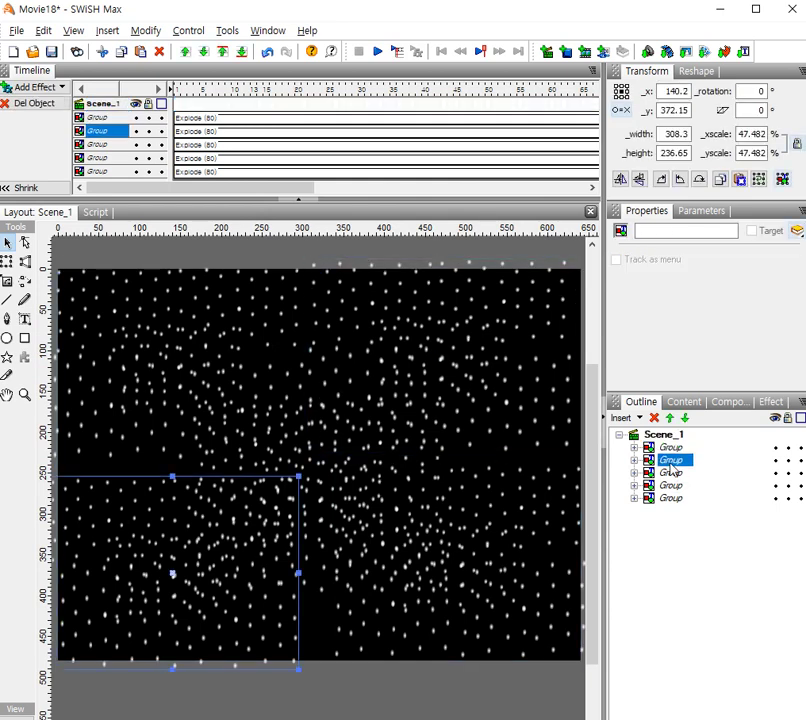
click(671, 474)
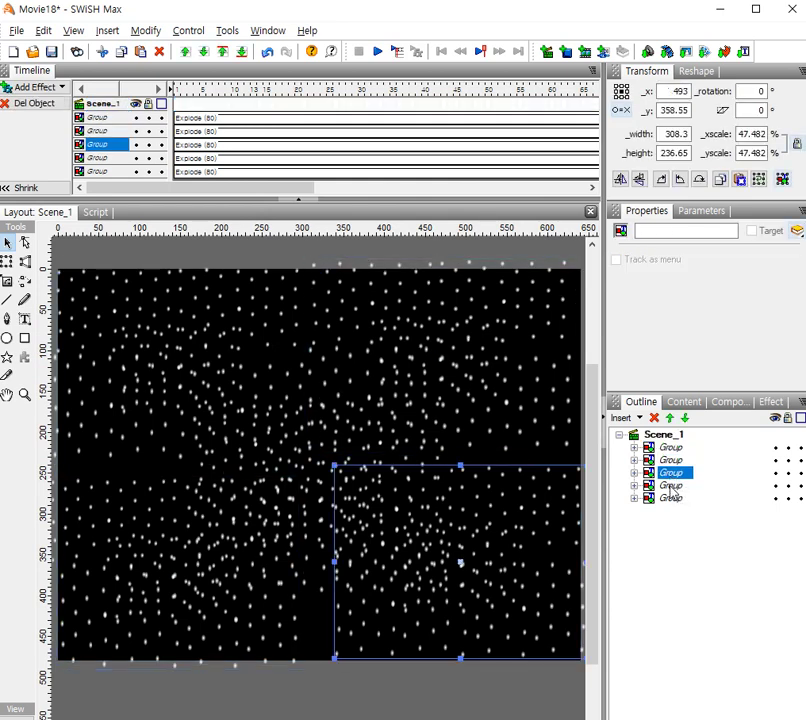
click(671, 486)
click(671, 498)
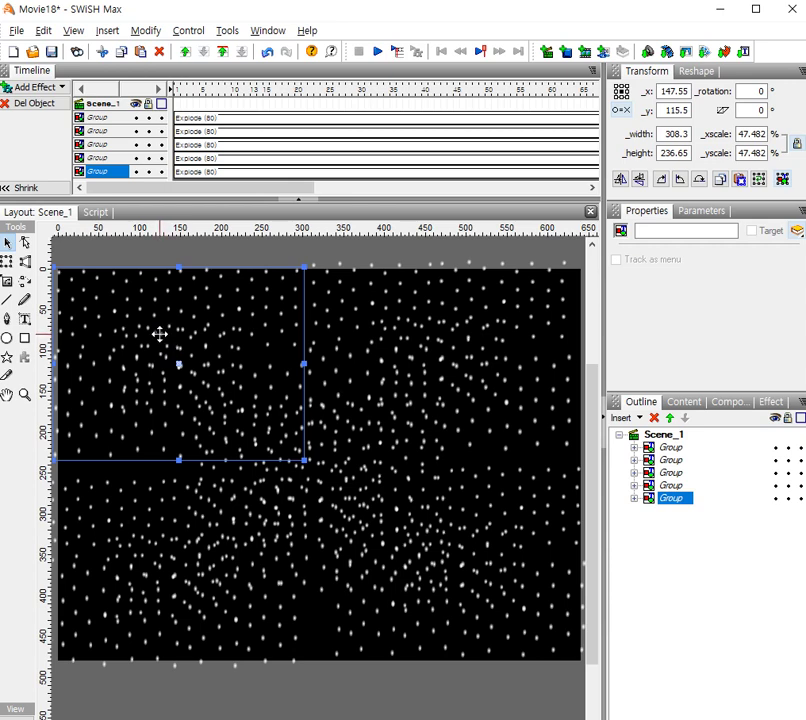
drag(160, 333, 161, 320)
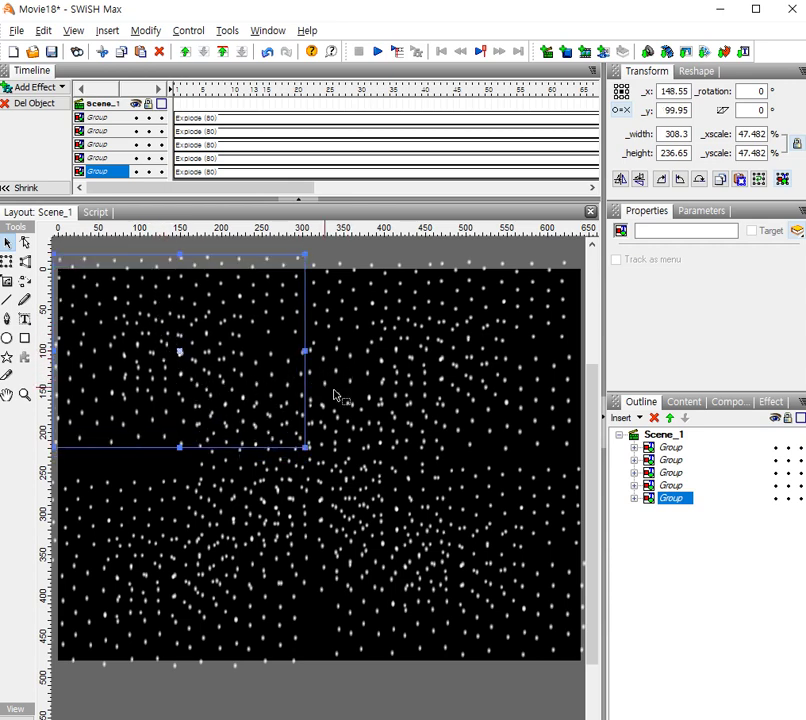
Group all five snow groups as a movie clip and preview the animation
click(552, 411)
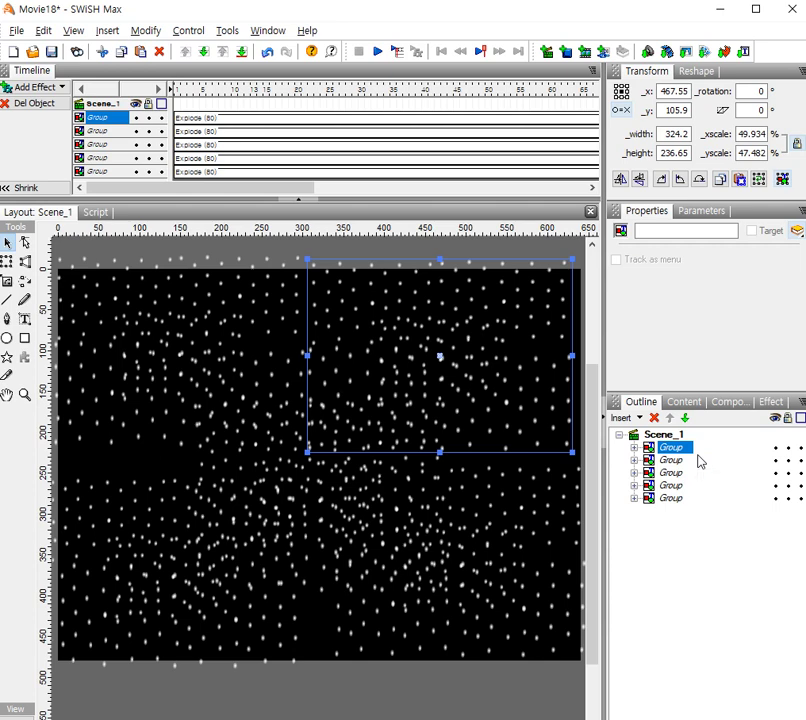
click(670, 498)
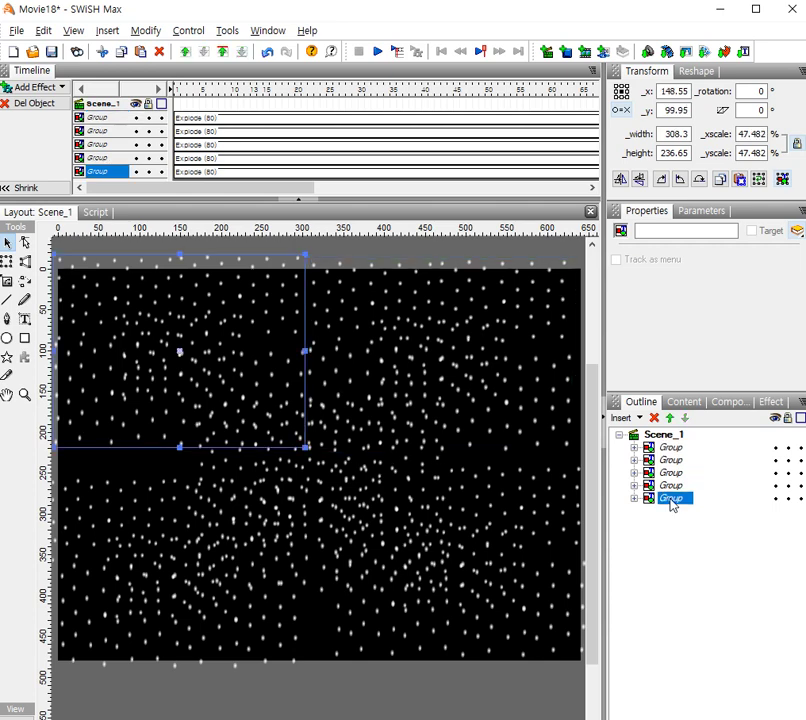
shift+click(672, 448)
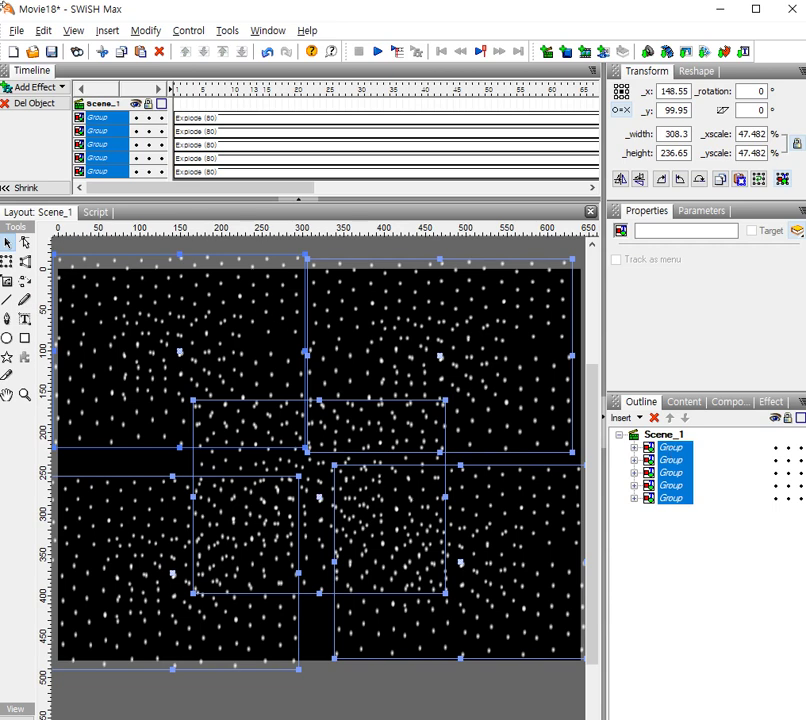
click(148, 33)
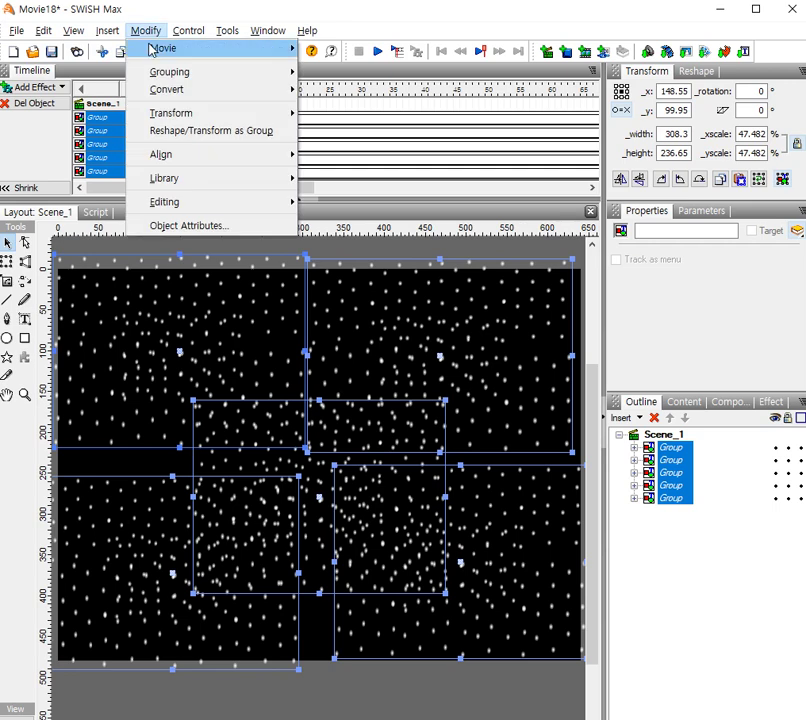
mouse_move(165, 78)
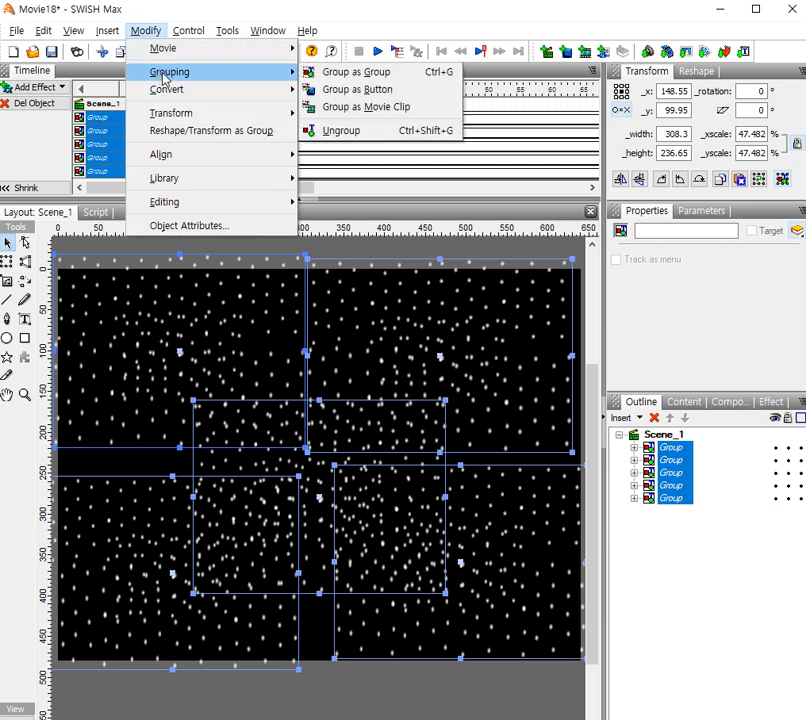
click(388, 108)
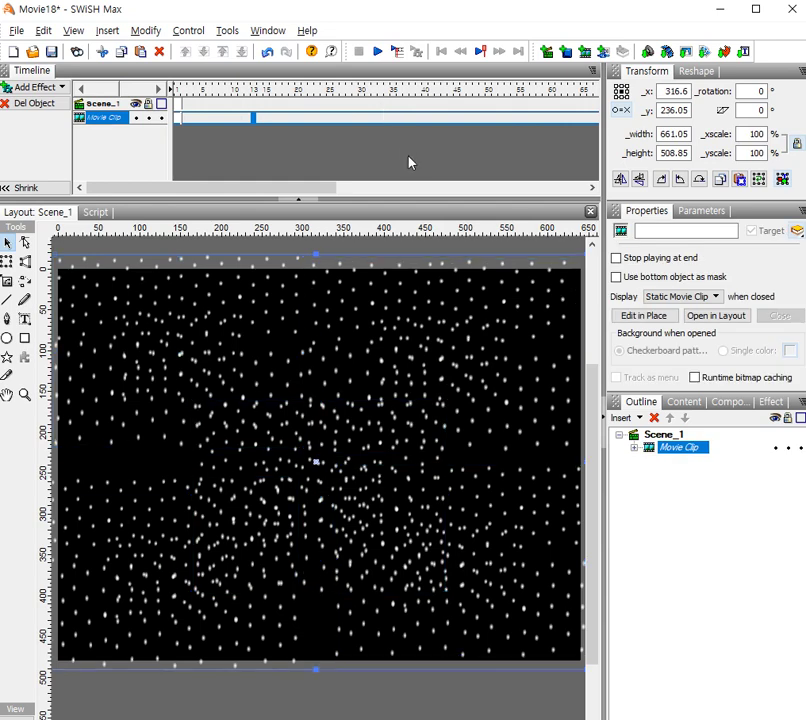
click(378, 51)
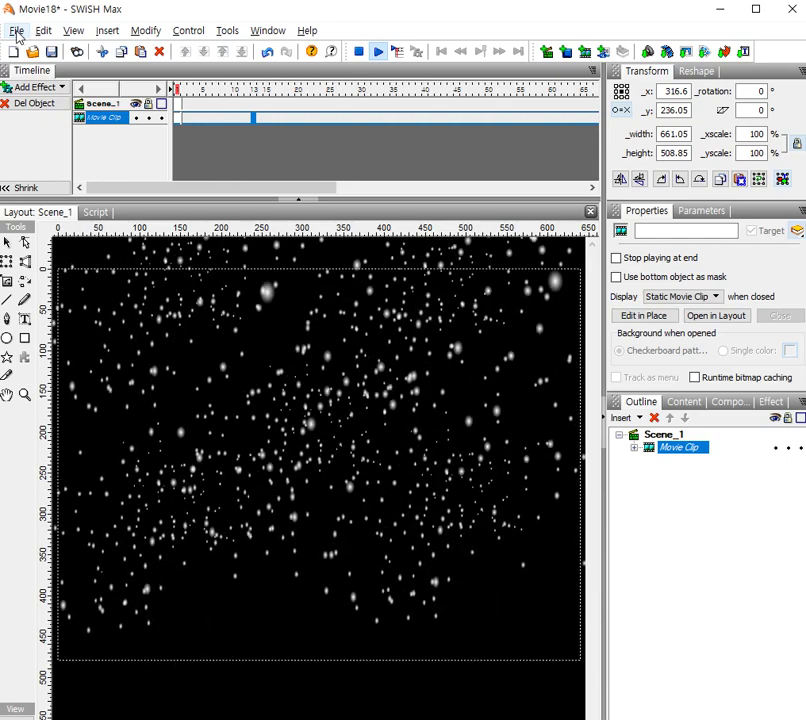
Save the movie to the desktop as 눈영상 in SWiSH Movies format and stop the preview
click(17, 31)
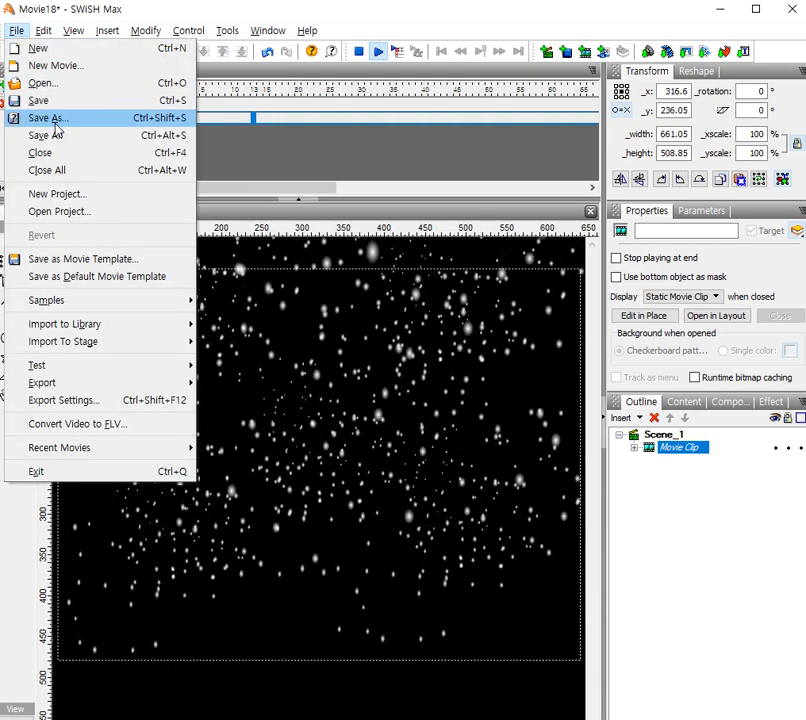
click(62, 121)
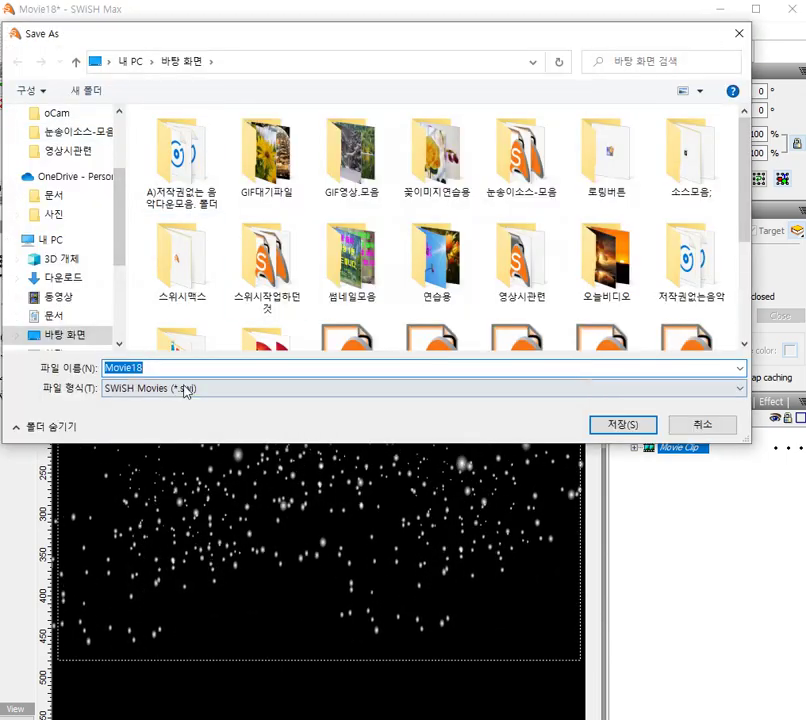
click(157, 368)
double_click(157, 368)
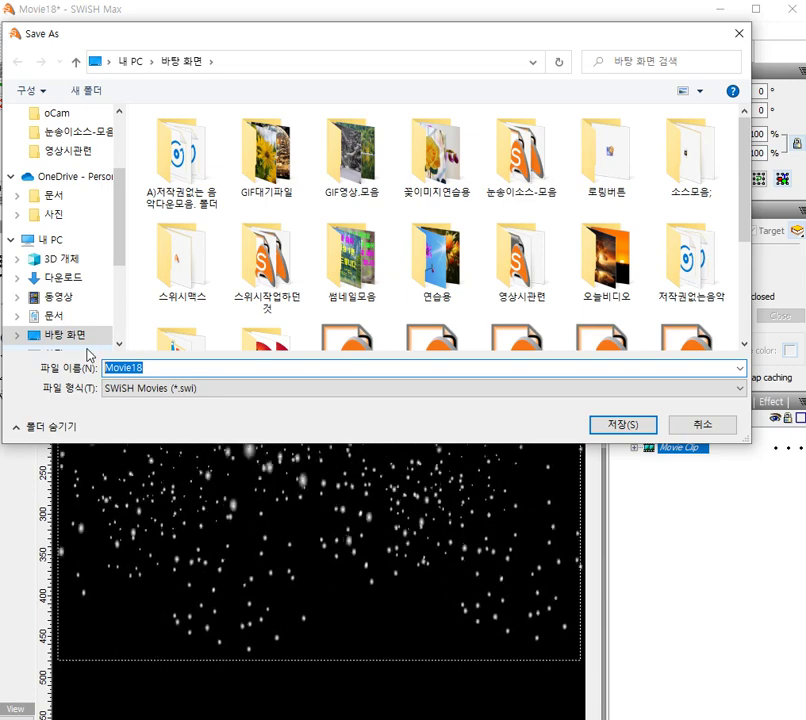
text(ㄴ)
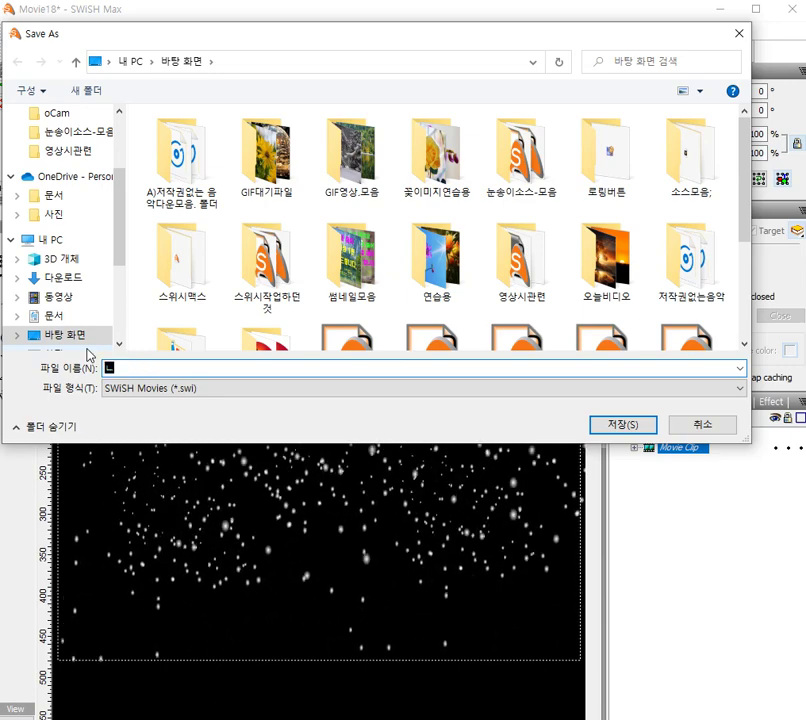
text(눈영)
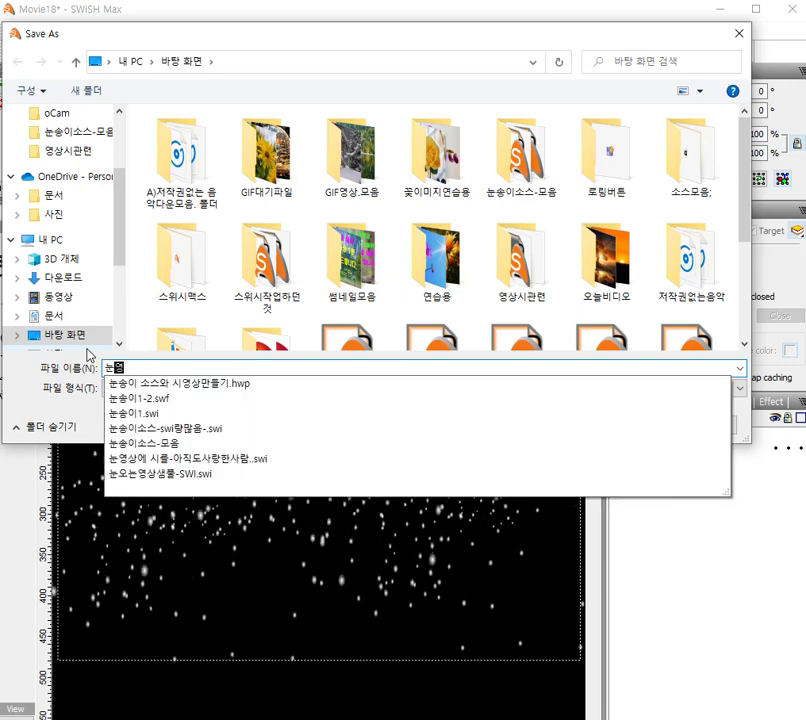
text(ㅅ)
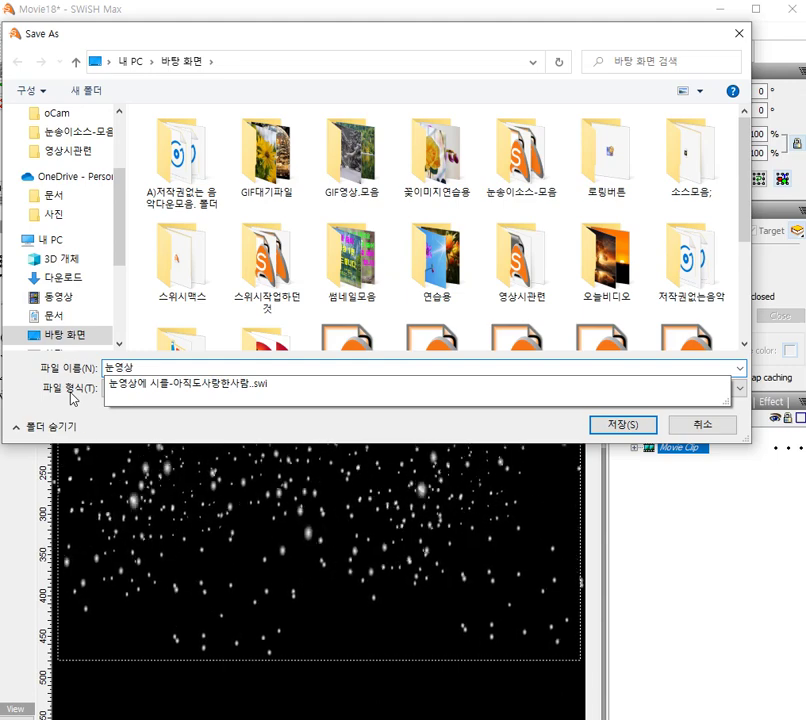
key(Down)
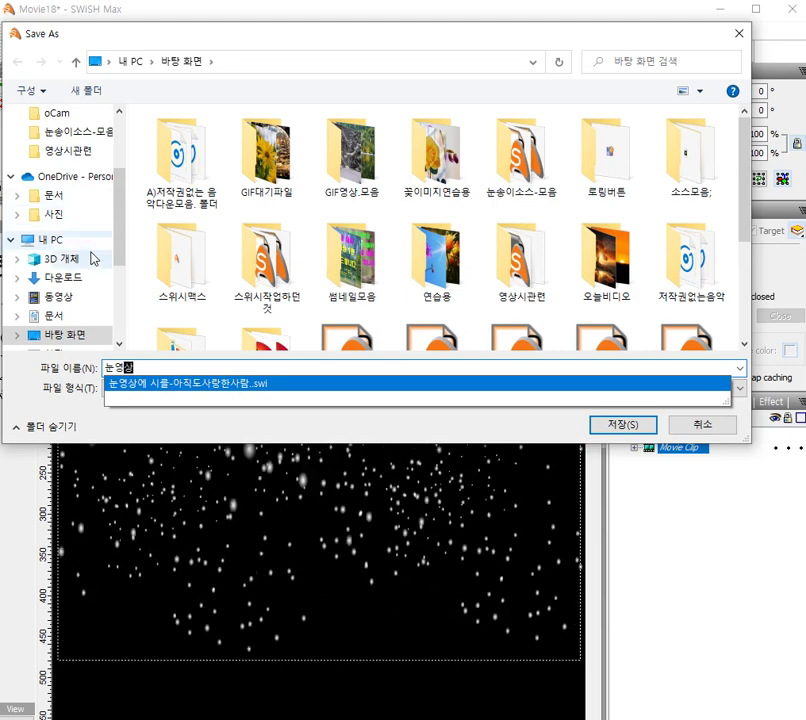
mouse_move(120, 248)
mouse_down()
mouse_move(120, 270)
mouse_move(125, 258)
mouse_up()
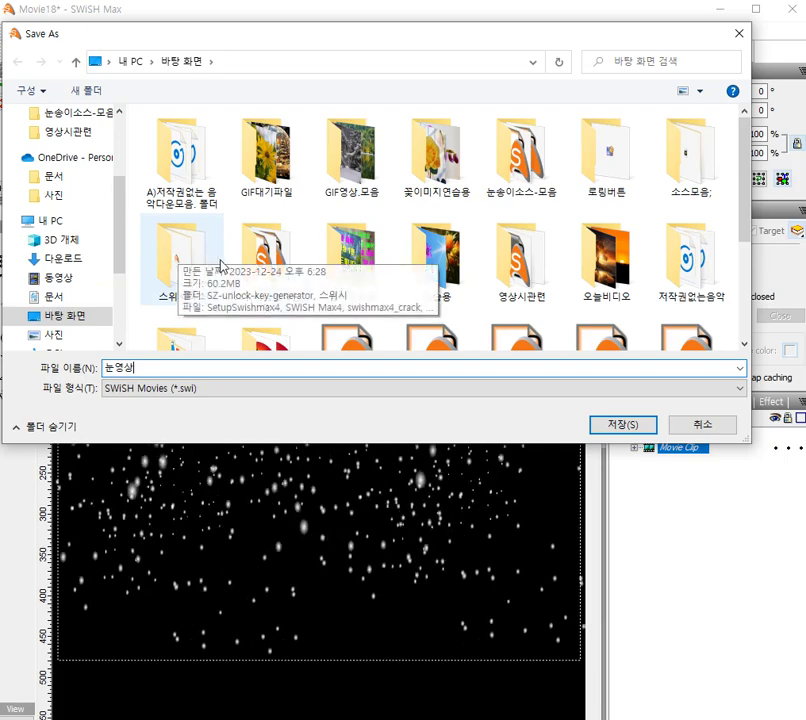
click(617, 427)
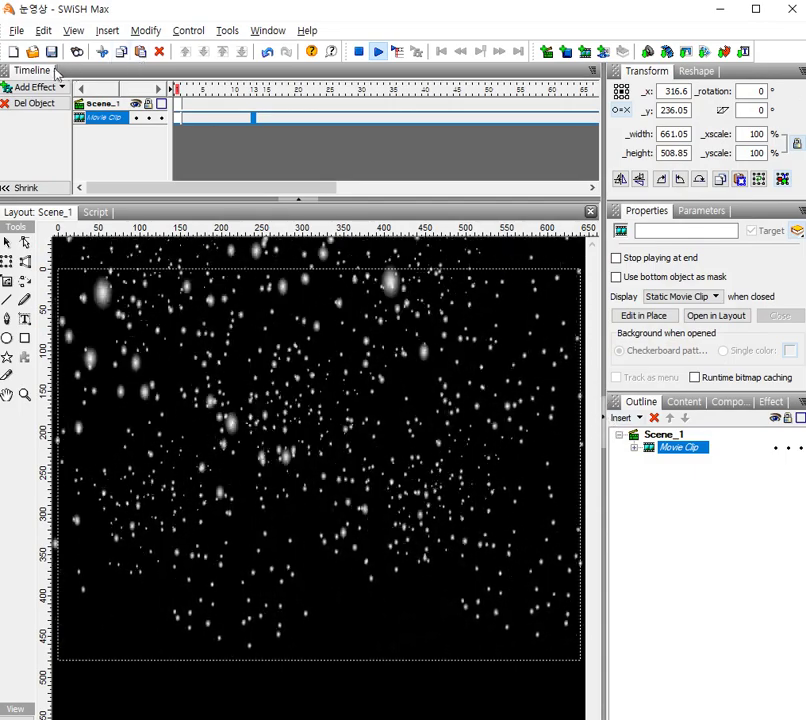
click(358, 52)
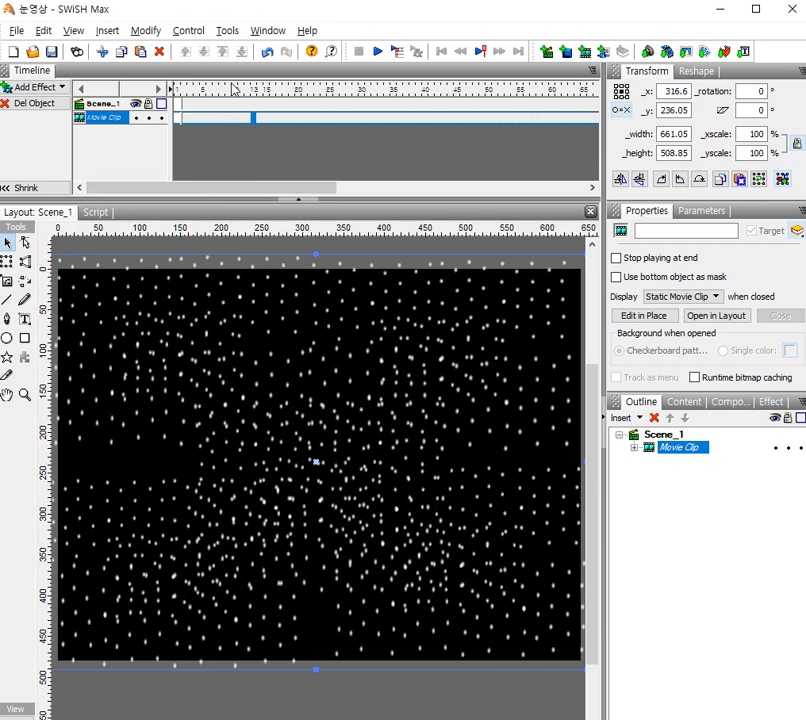
Create a new movie and reset the workspace to the default layout
click(13, 52)
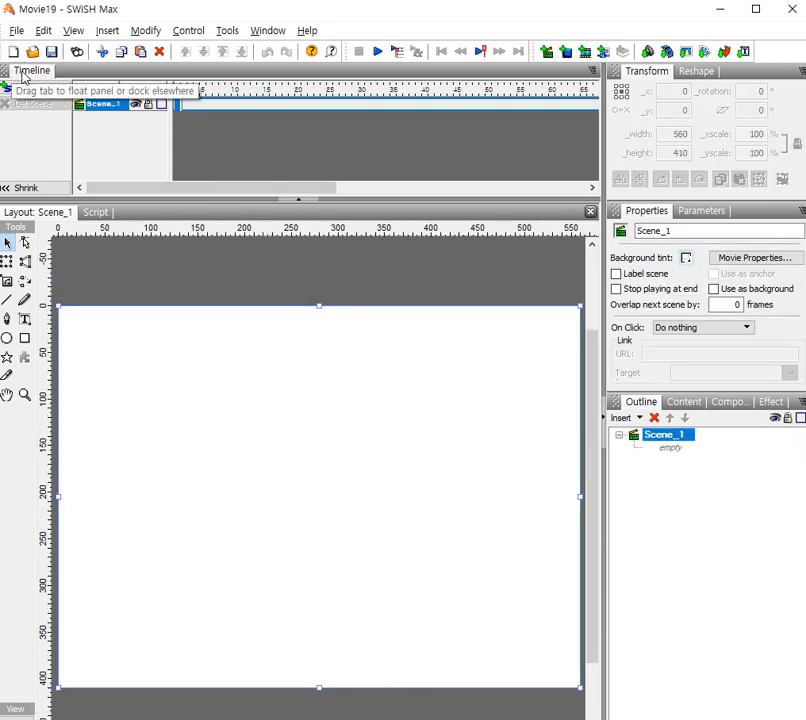
click(264, 31)
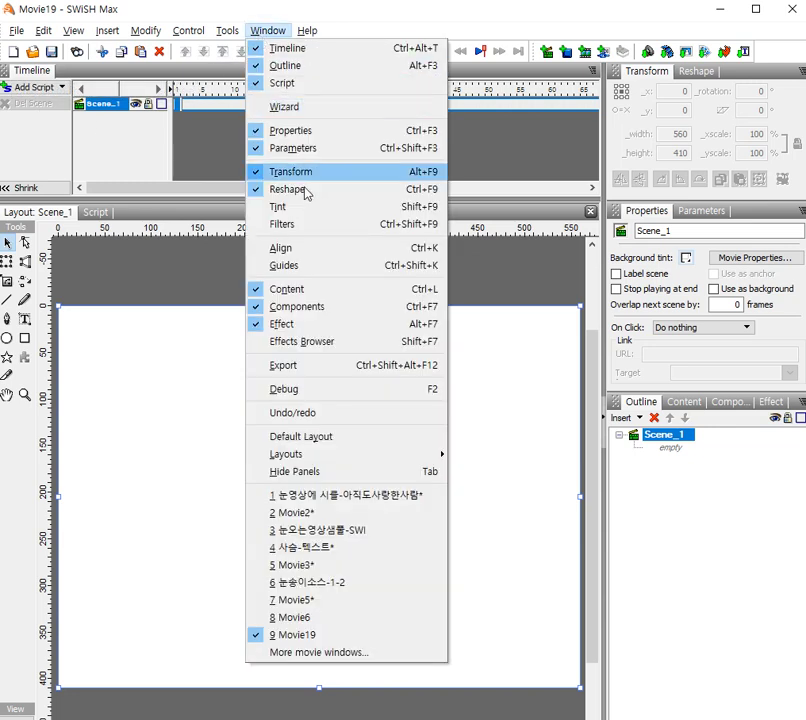
click(329, 441)
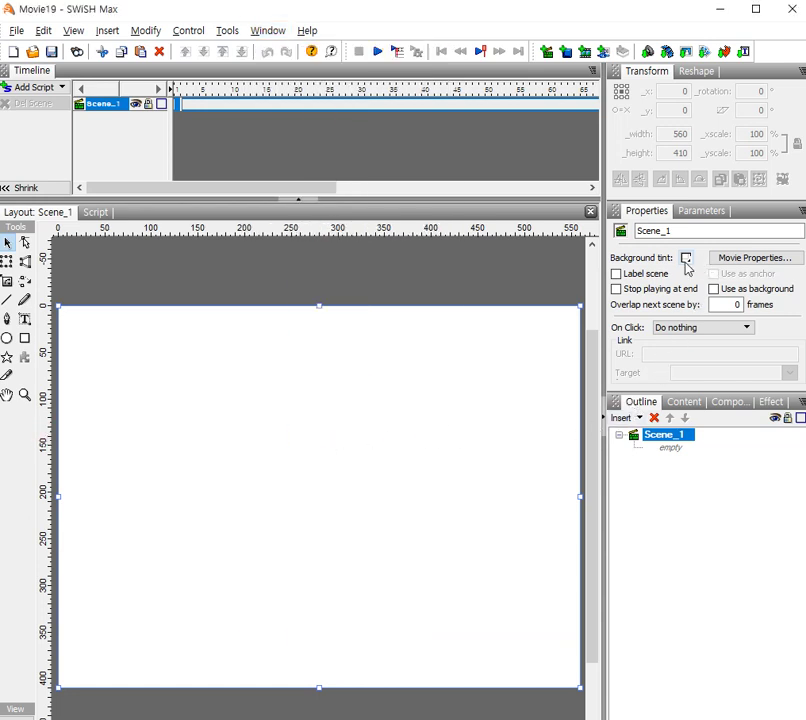
Set the movie size to 640 × 480 pixels with a grey background
click(752, 258)
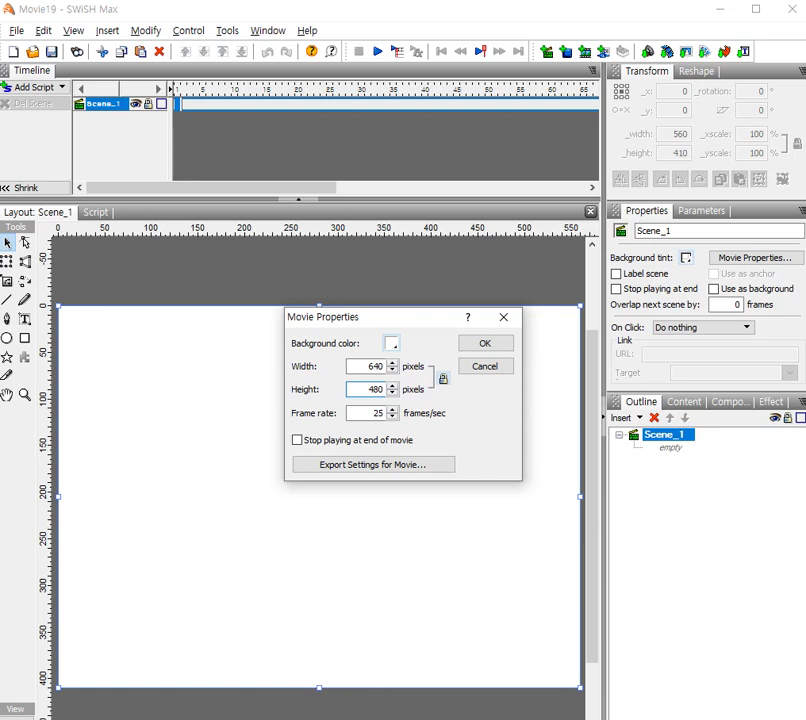
click(395, 348)
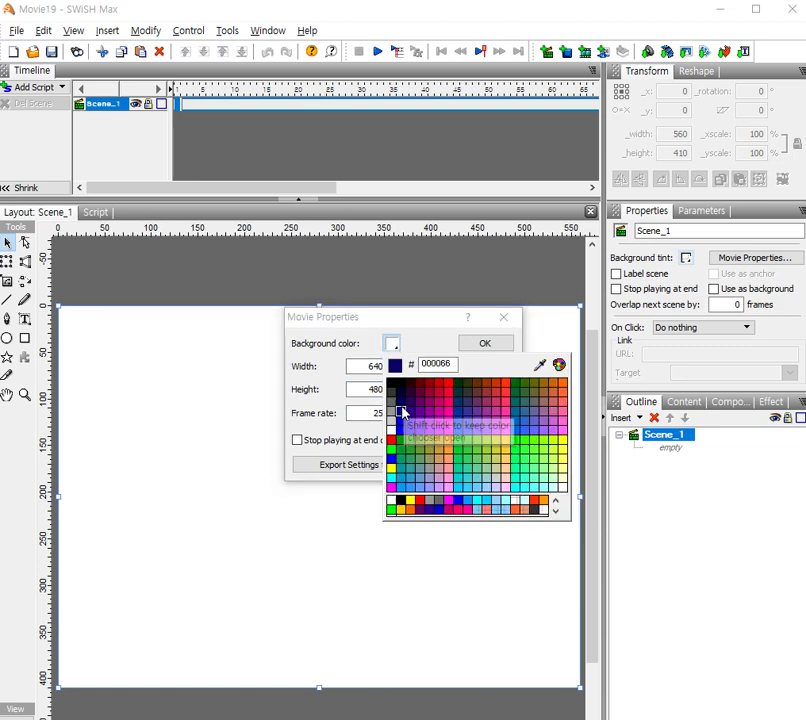
click(391, 415)
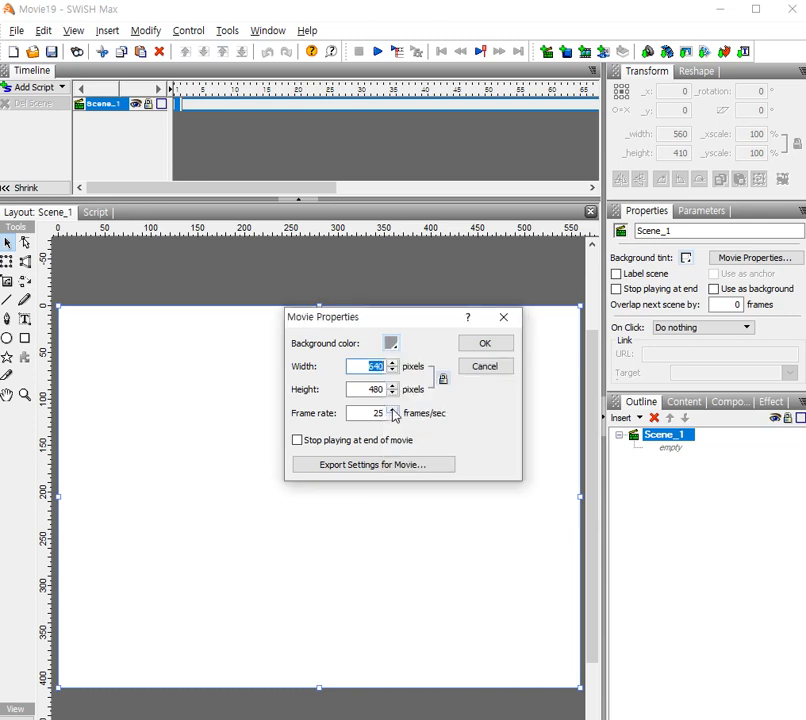
click(477, 347)
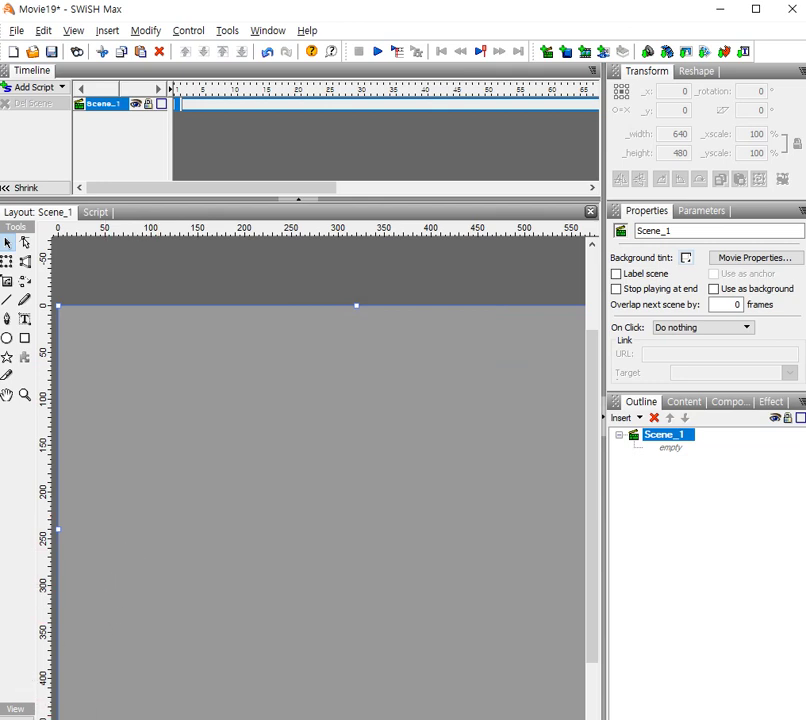
key(super)
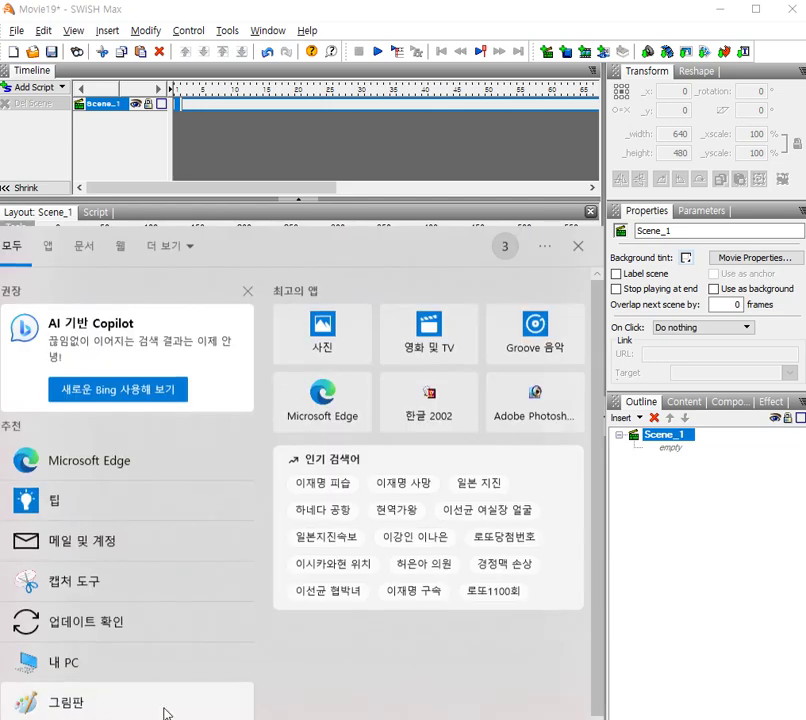
click(386, 20)
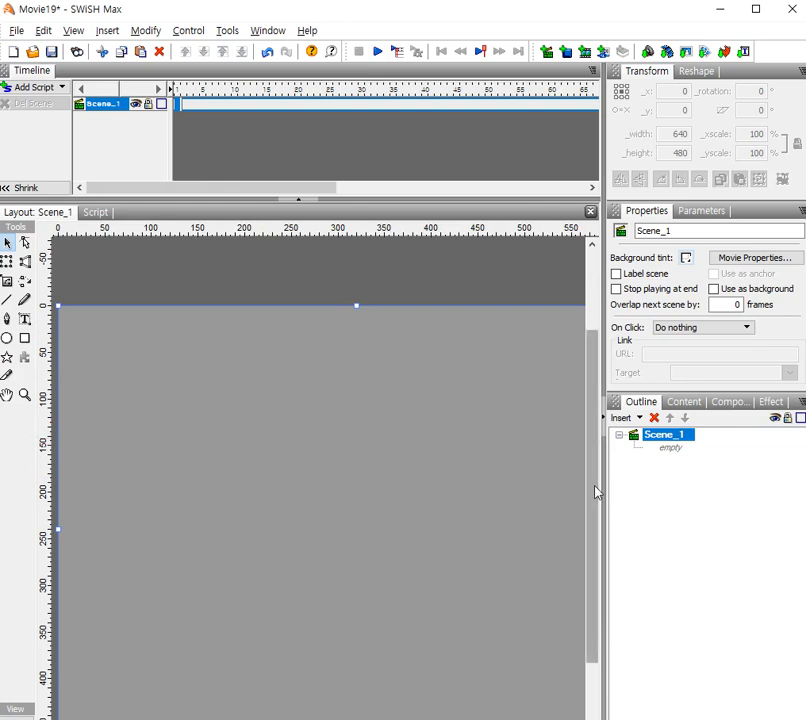
mouse_move(595, 486)
mouse_down()
mouse_move(592, 518)
mouse_move(594, 500)
mouse_up()
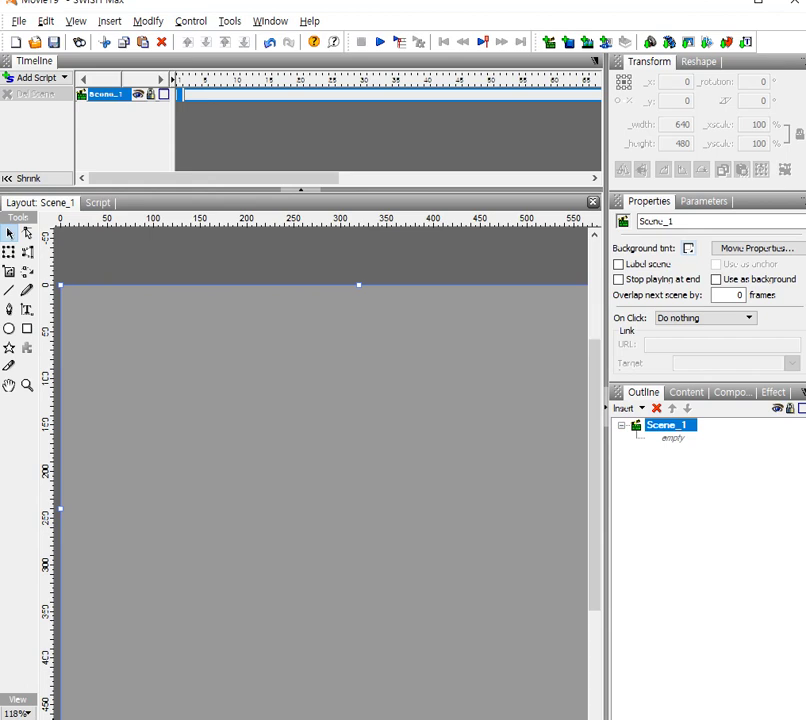
Set the Text tool to the 휴먼둥근헤드라인 font, size 18, in red
key(ctrl+2)
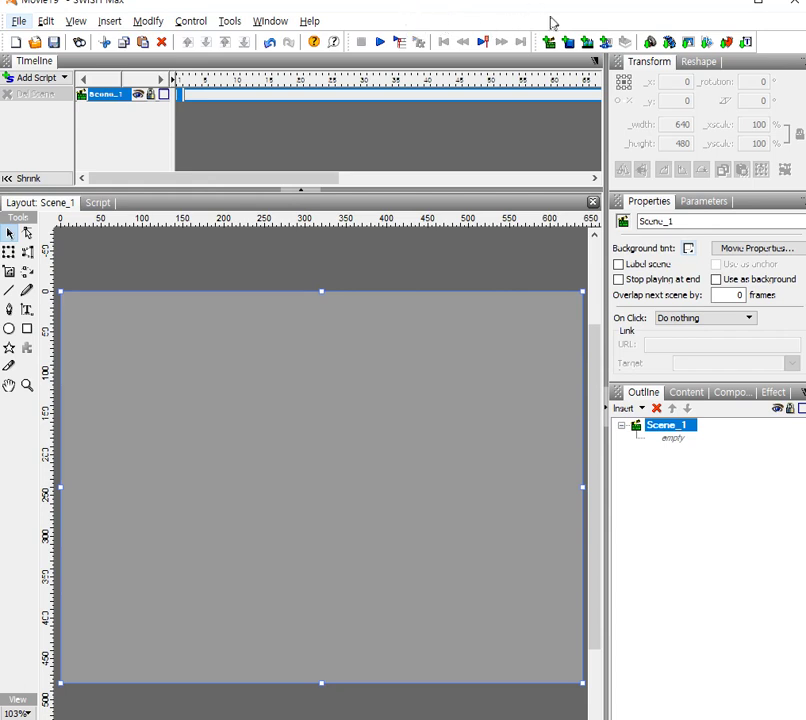
drag(558, 8, 558, 13)
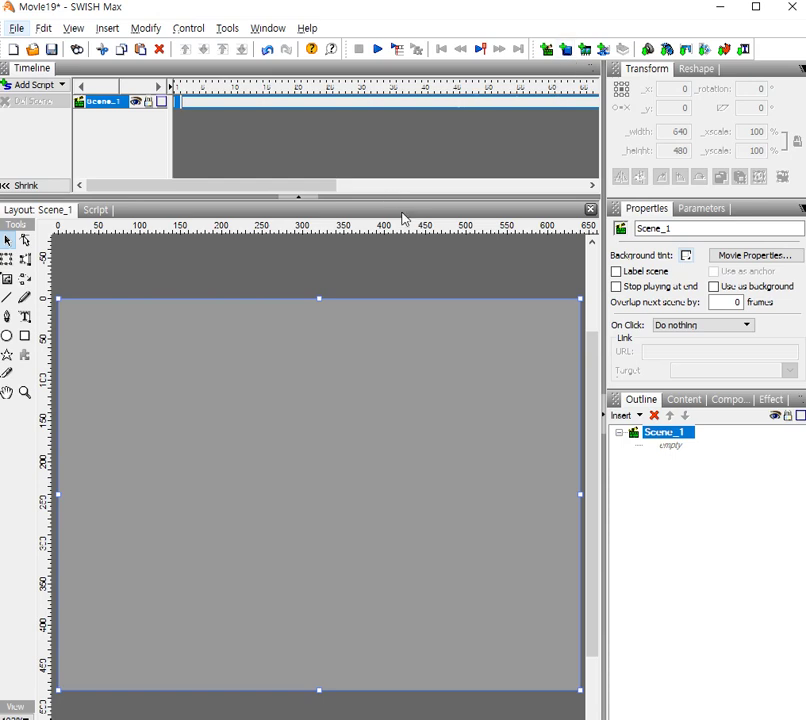
click(25, 318)
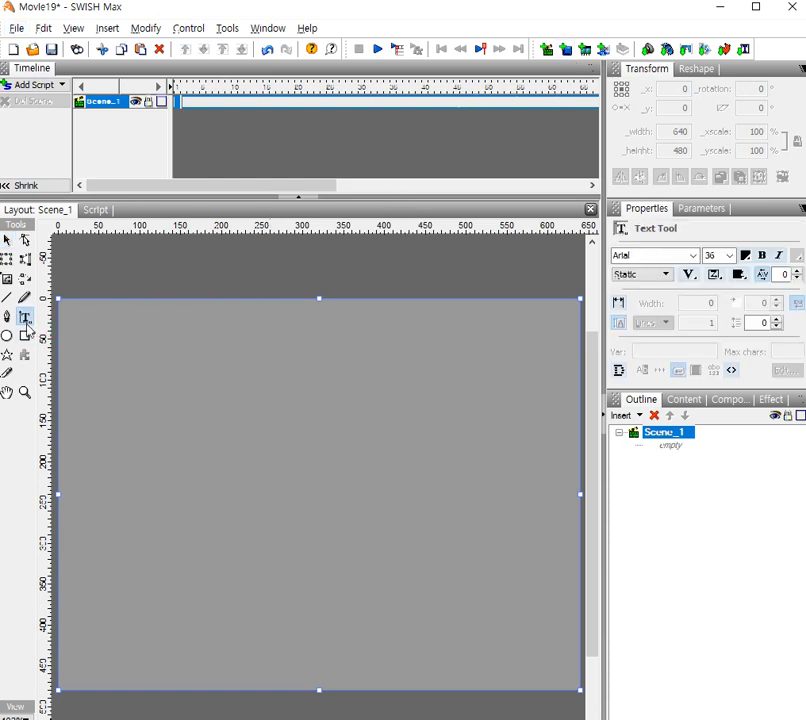
click(693, 258)
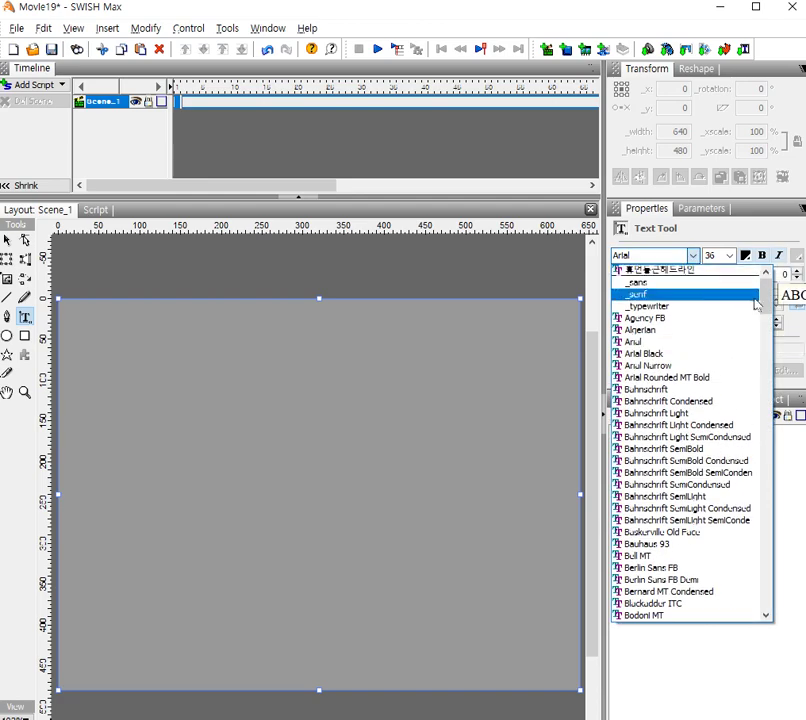
drag(765, 302, 768, 590)
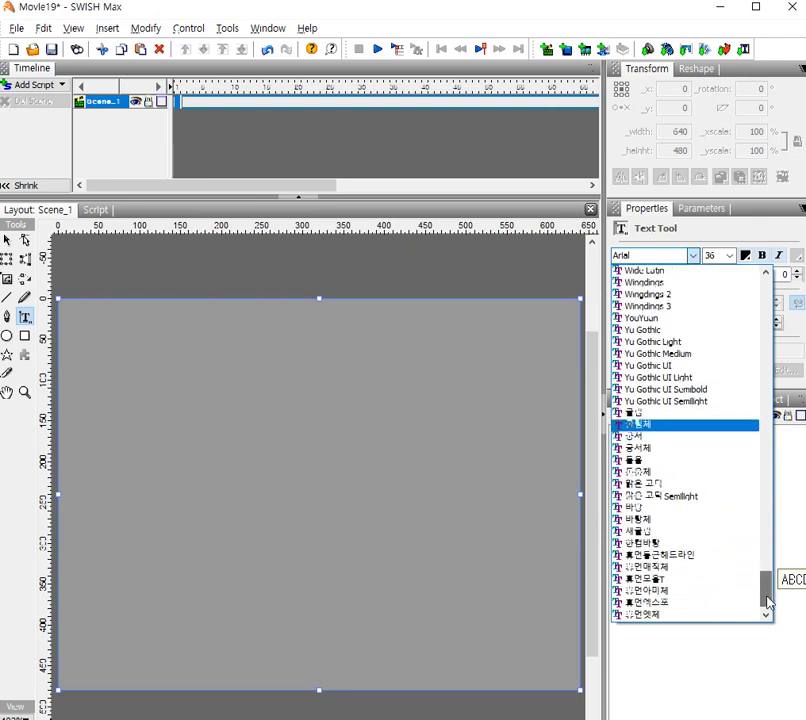
click(687, 559)
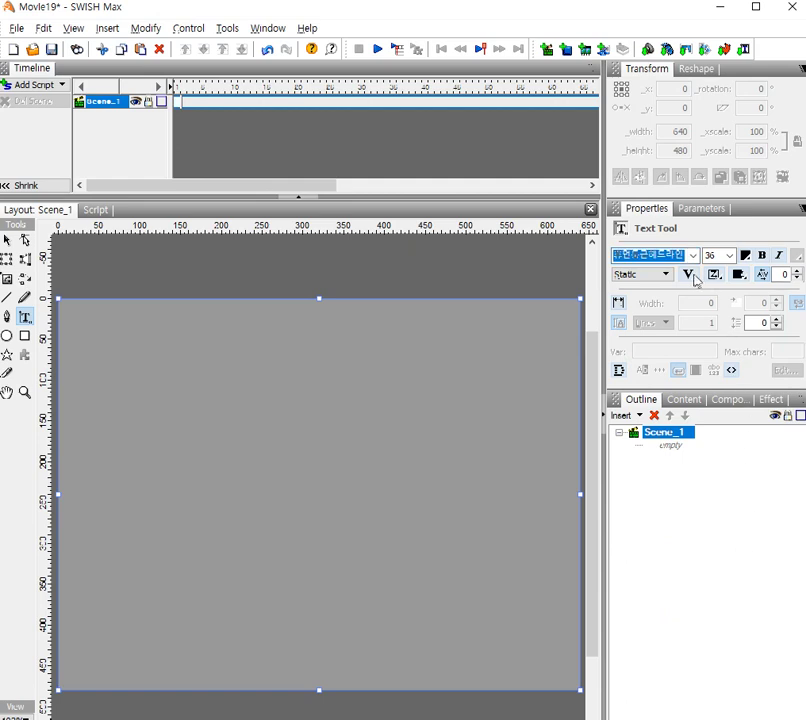
click(730, 257)
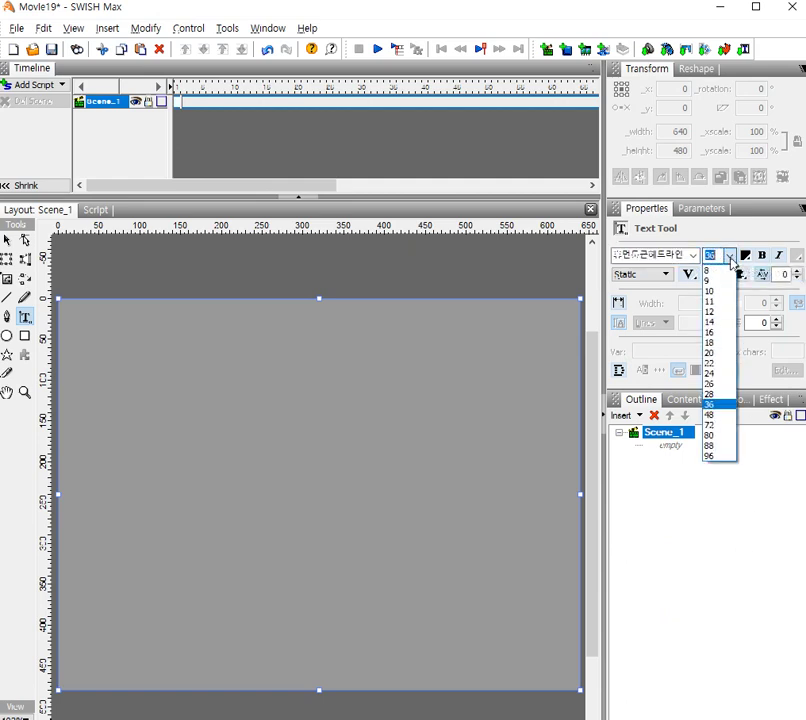
click(717, 344)
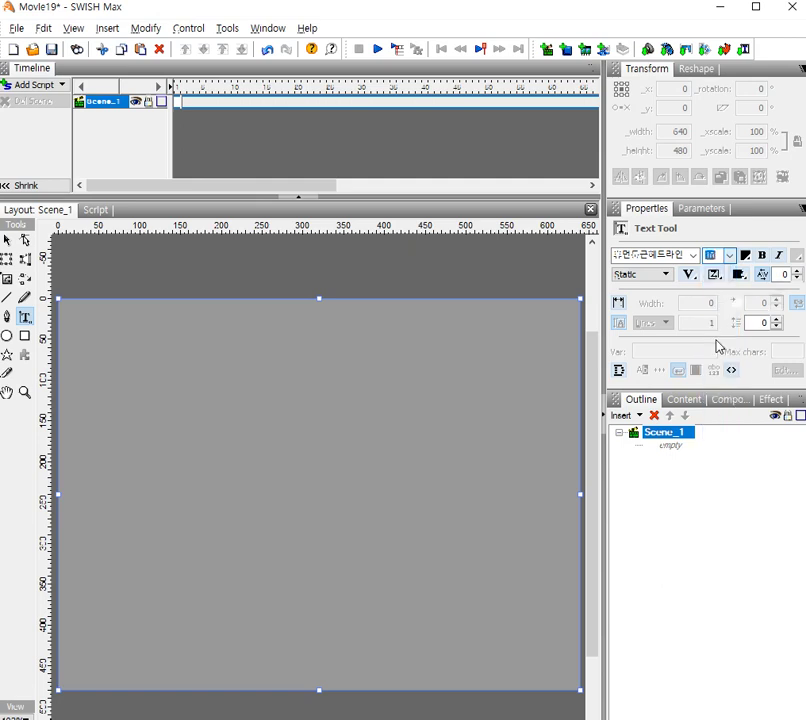
click(750, 260)
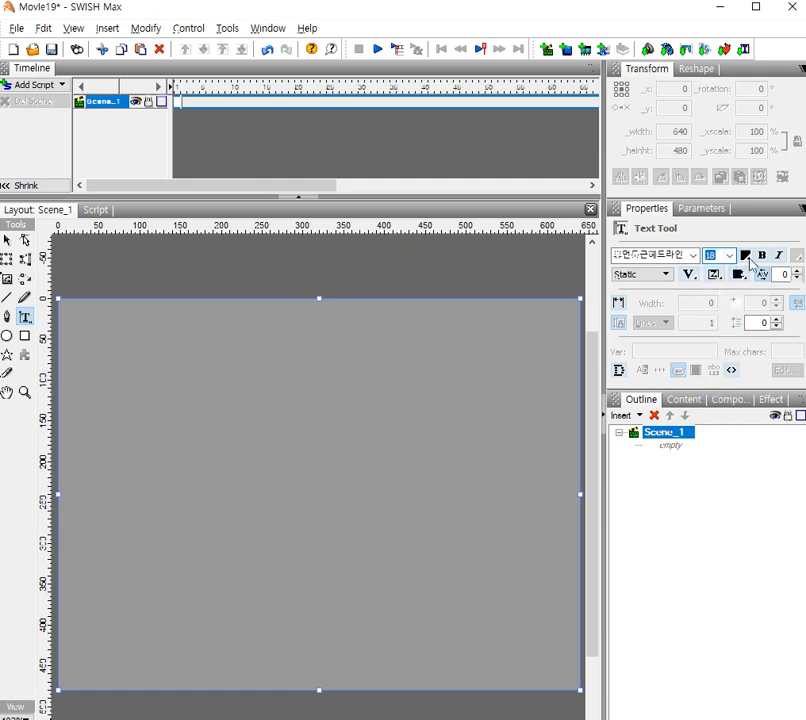
click(750, 259)
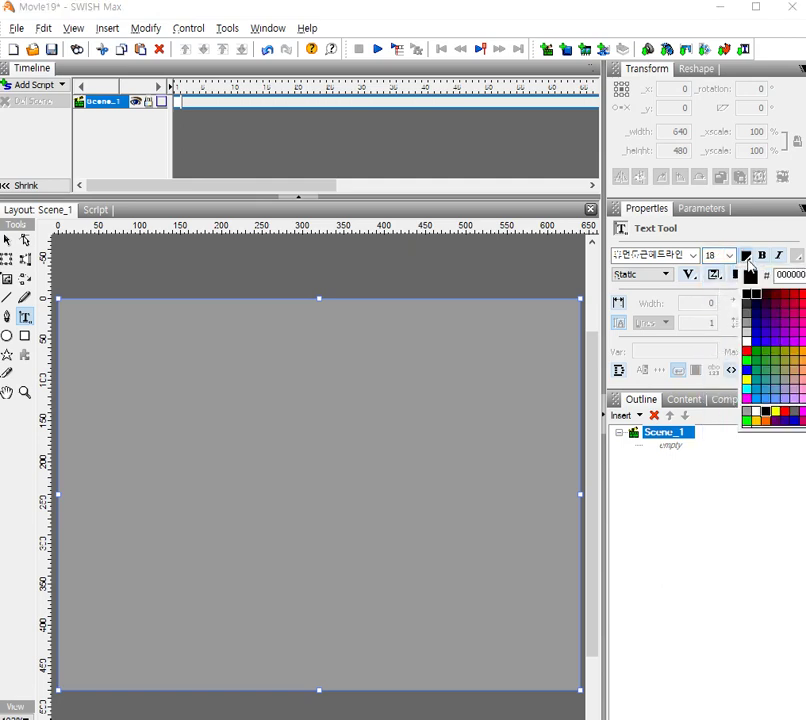
click(748, 354)
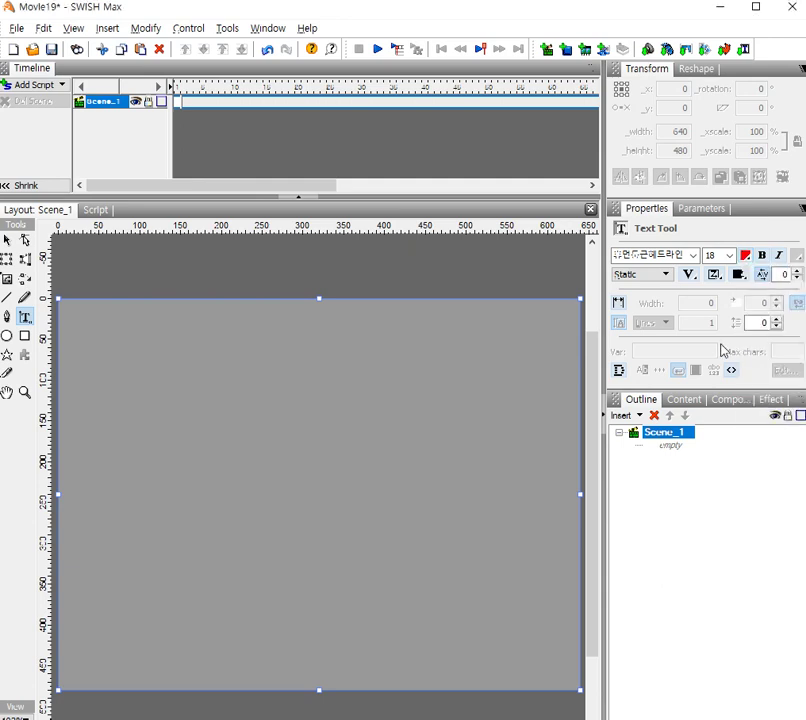
Set the Text tool's letter spacing to 5 and line spacing to 10
click(740, 279)
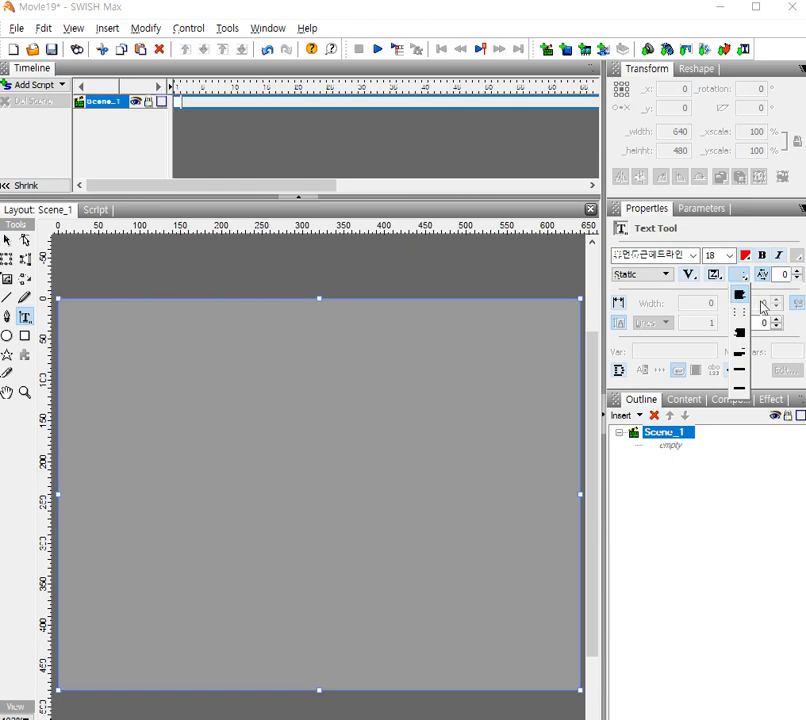
click(783, 278)
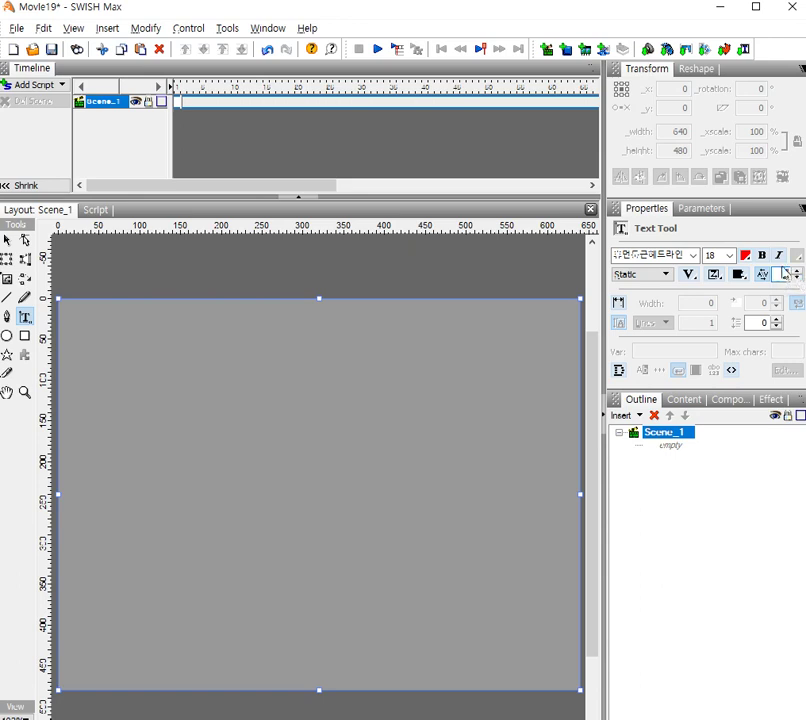
text(9)
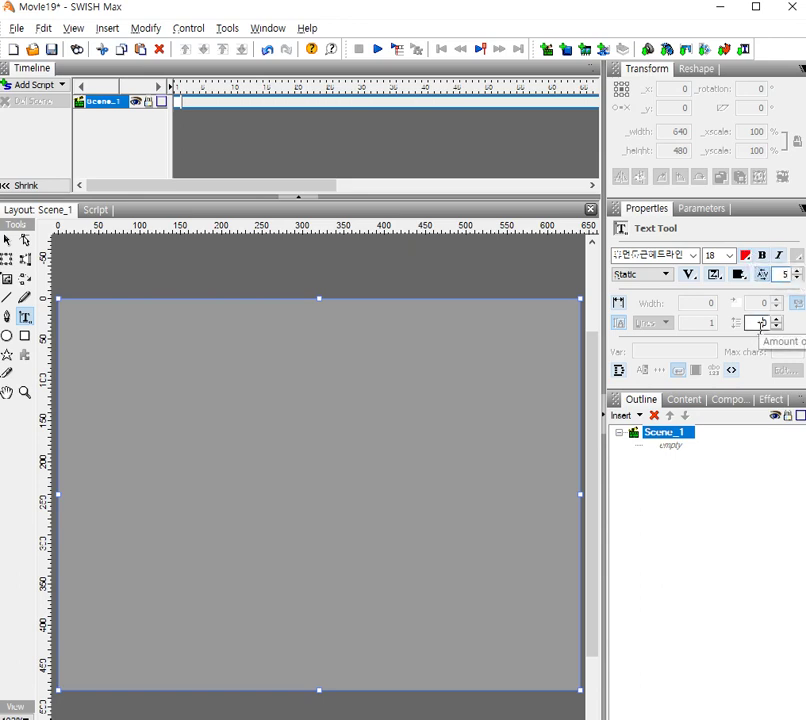
click(779, 333)
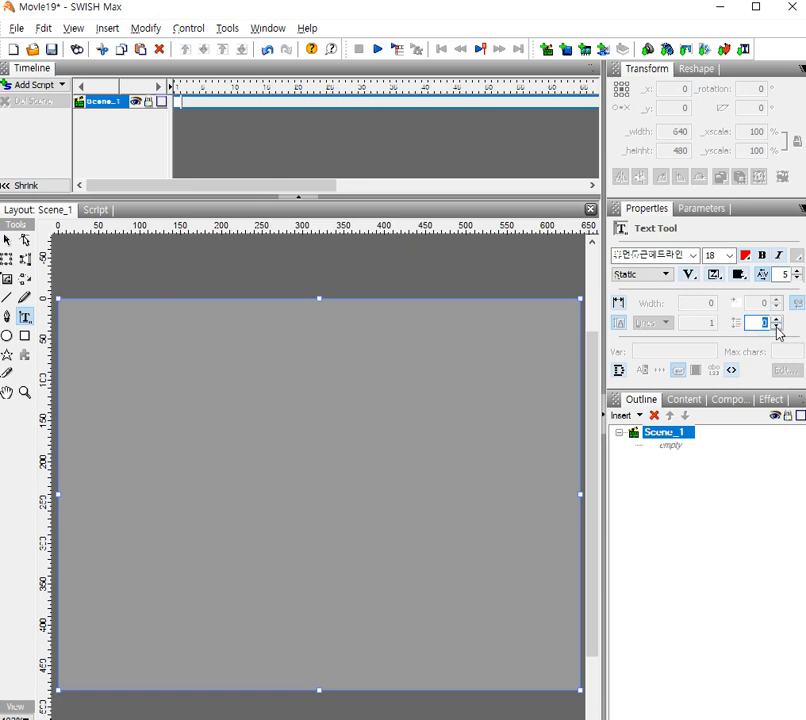
text(10)
Create a text box about 275 pixels wide in the upper middle of the scene and paste the copied poem 그를 보내며 into it
drag(195, 361, 420, 383)
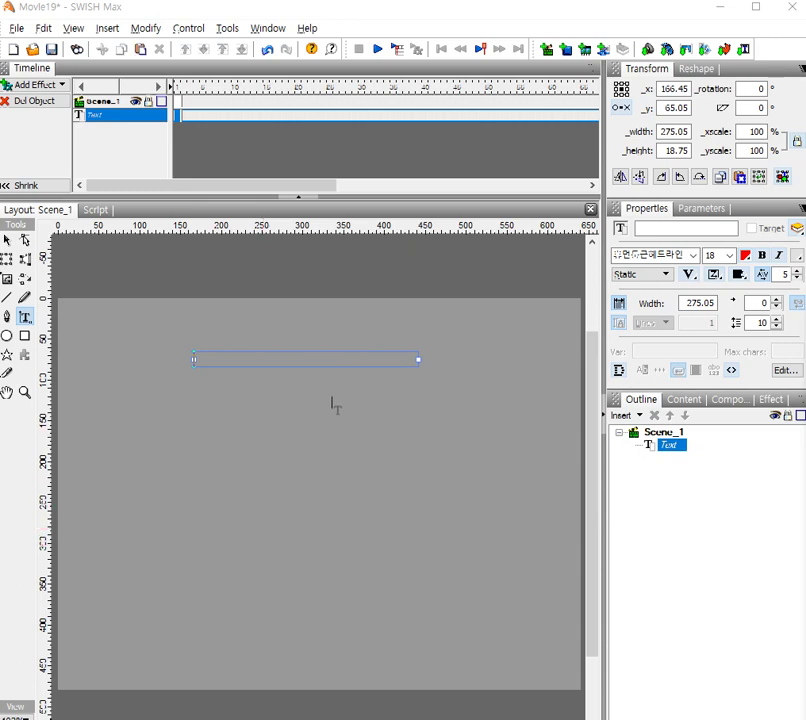
right_click(329, 362)
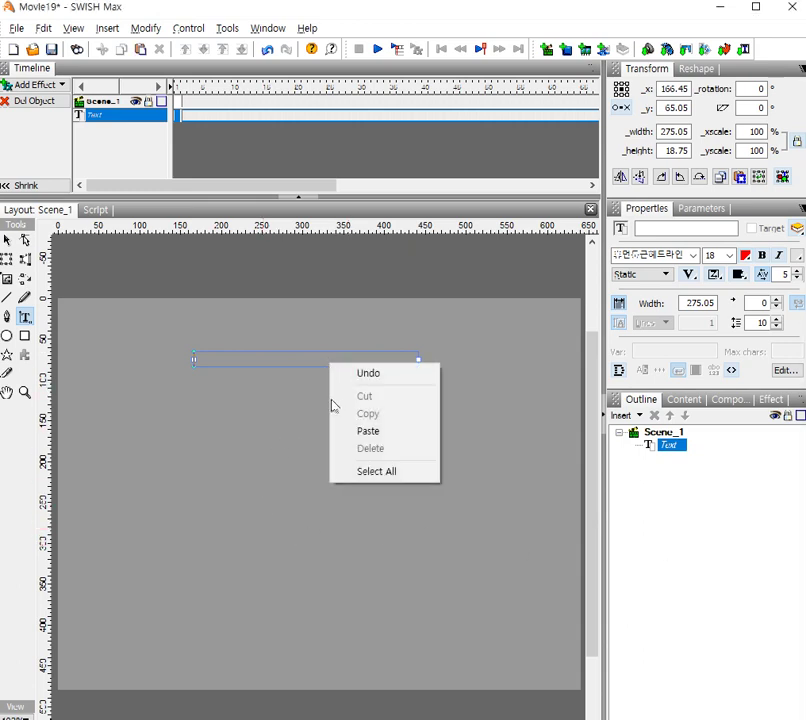
click(367, 437)
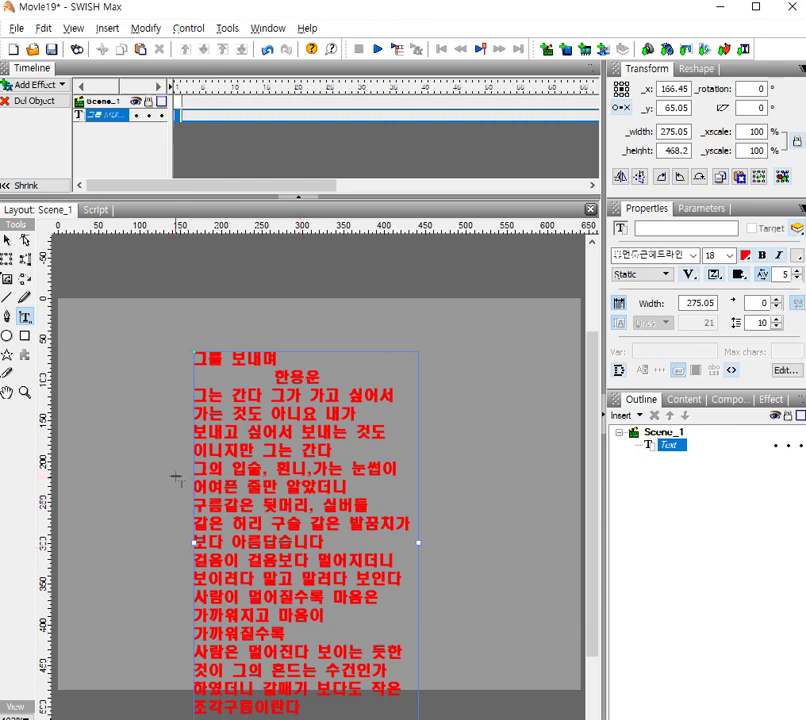
Draw a solid light-blue rectangle about 292 × 159 pixels over the poem's middle lines and name it 마스크
click(25, 336)
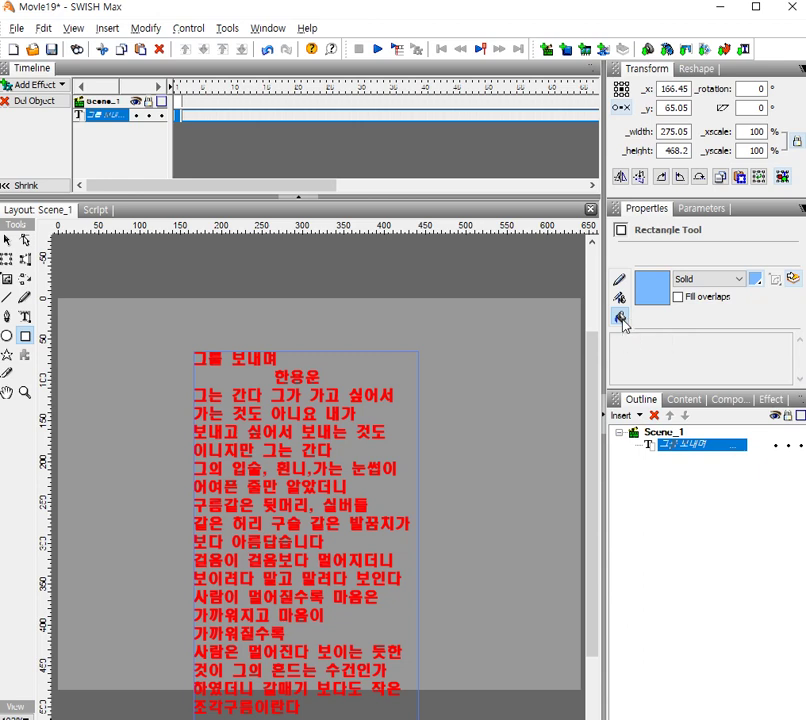
click(740, 284)
click(703, 303)
drag(184, 440, 422, 568)
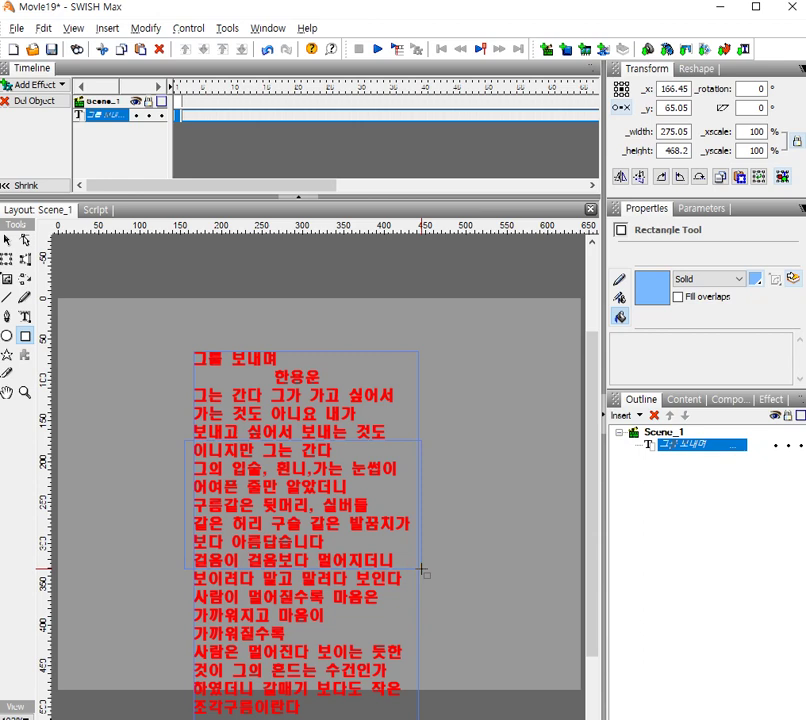
drag(422, 568, 424, 572)
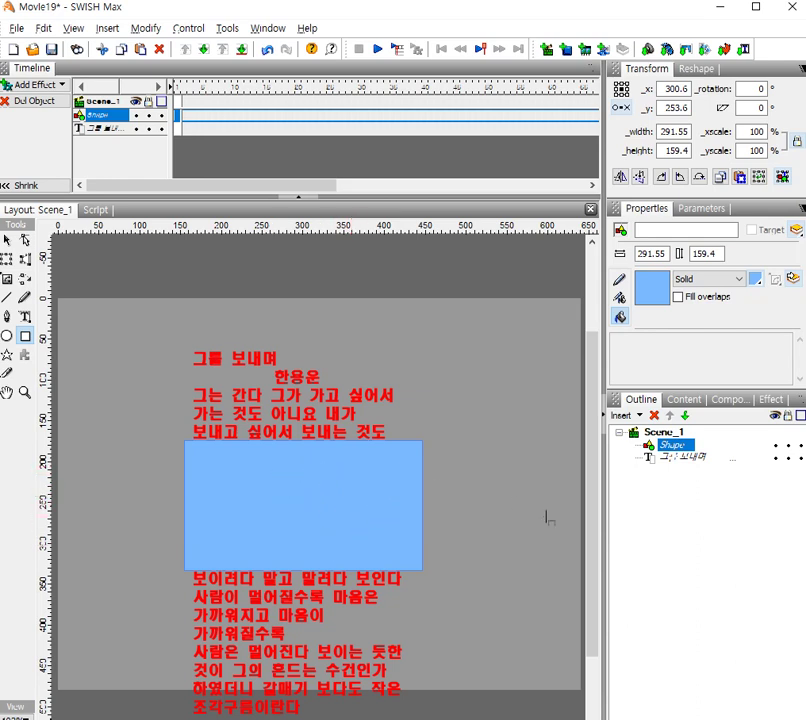
click(676, 447)
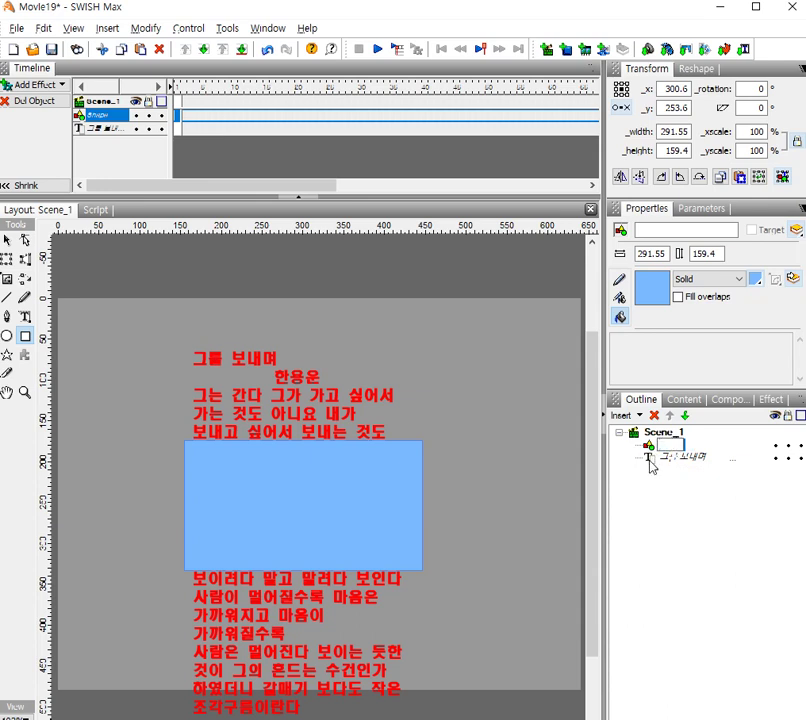
text(ㅁㅏ스크)
Duplicate the poem text object in place and select the lower of the two copies
click(683, 459)
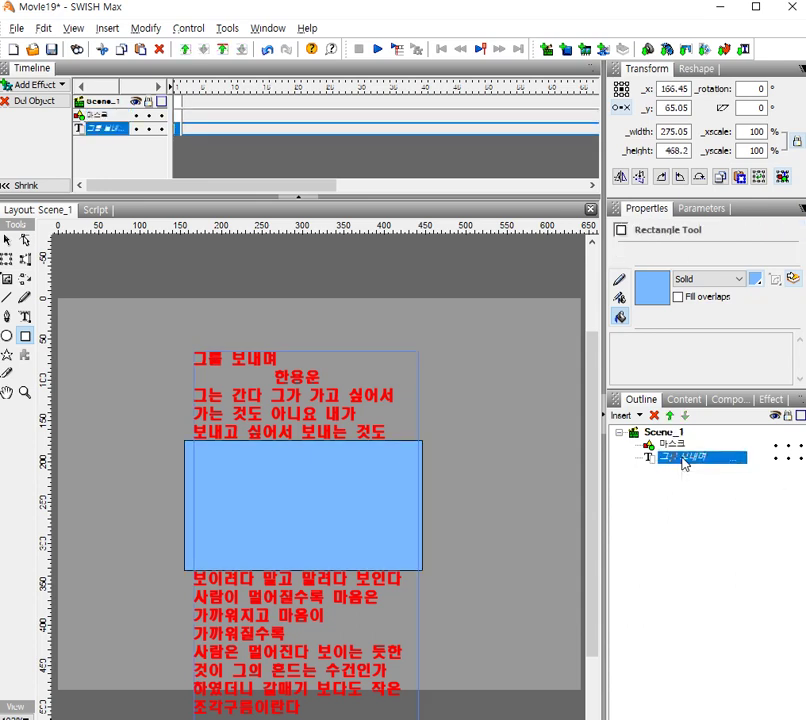
right_click(683, 461)
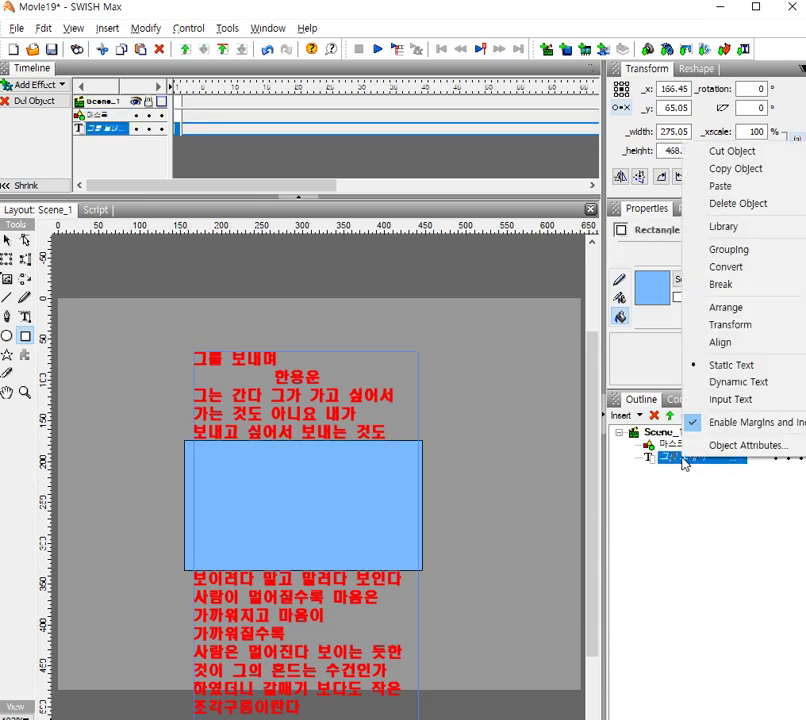
click(753, 174)
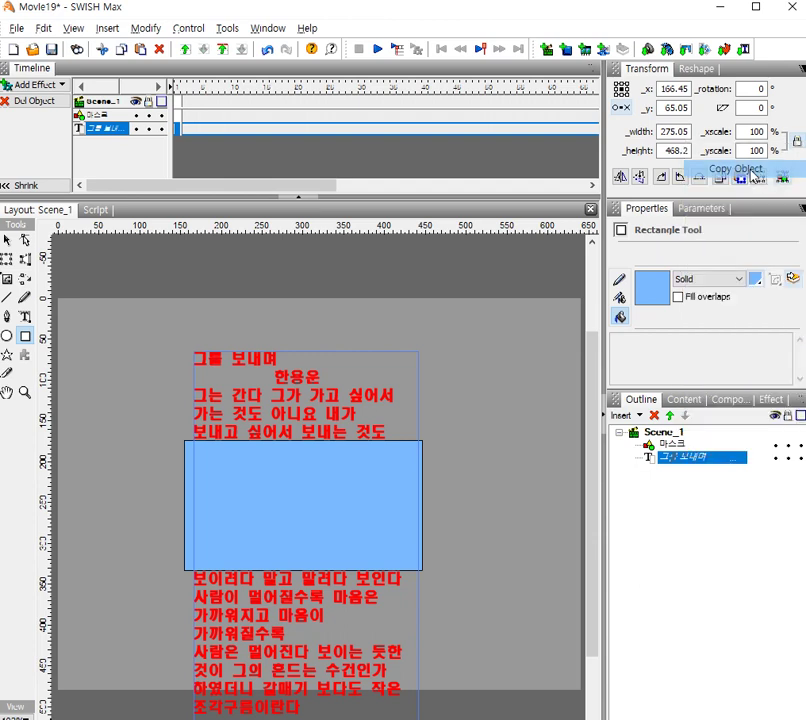
right_click(684, 464)
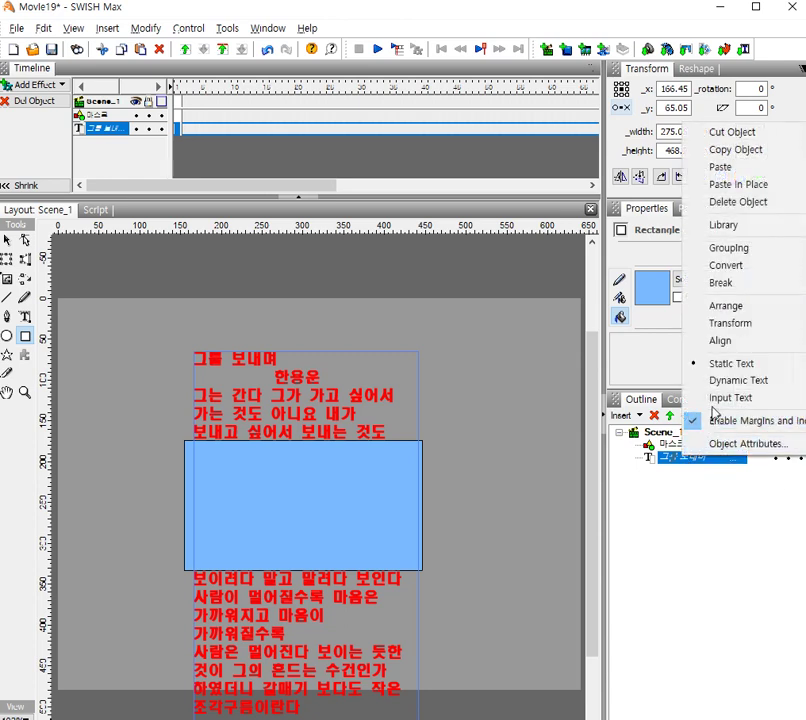
click(743, 186)
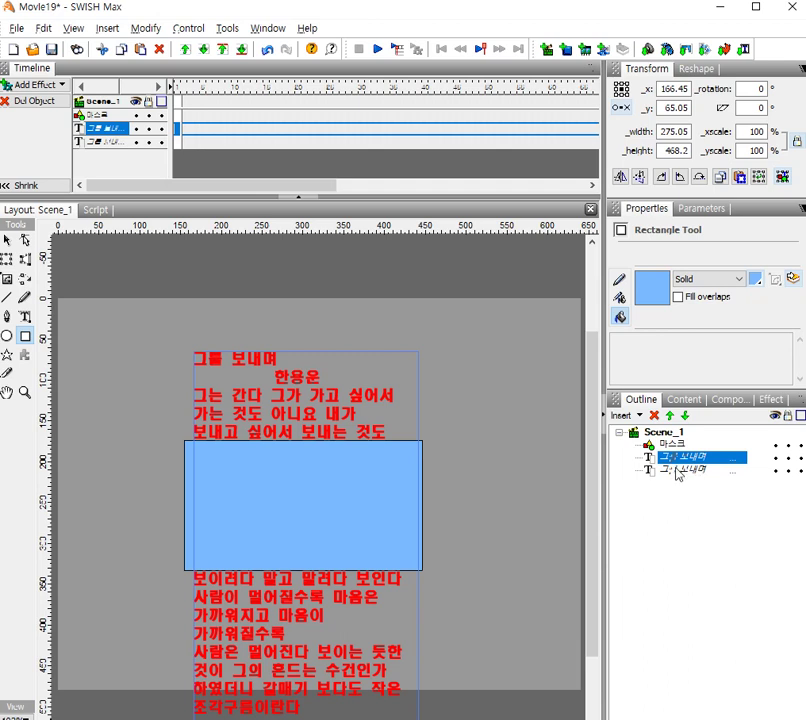
click(677, 470)
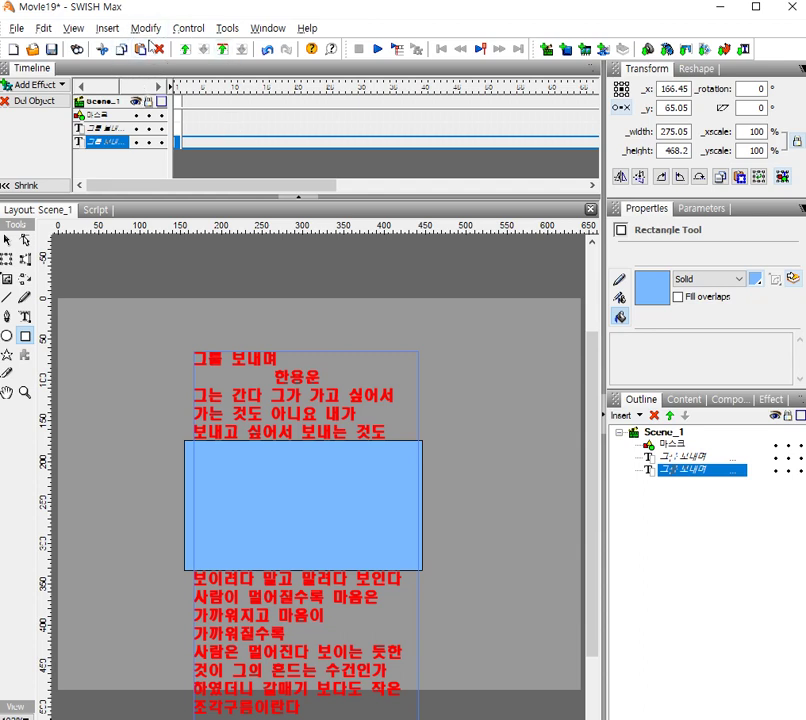
Group the lower poem text copy as a shape, making the overlapped regions with the same fill style empty
click(145, 28)
mouse_move(163, 71)
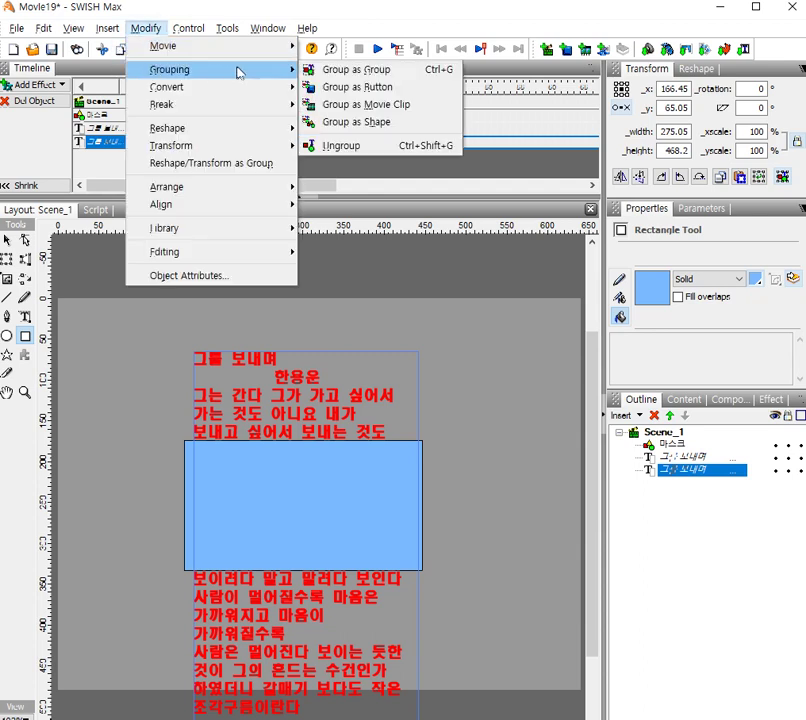
click(377, 123)
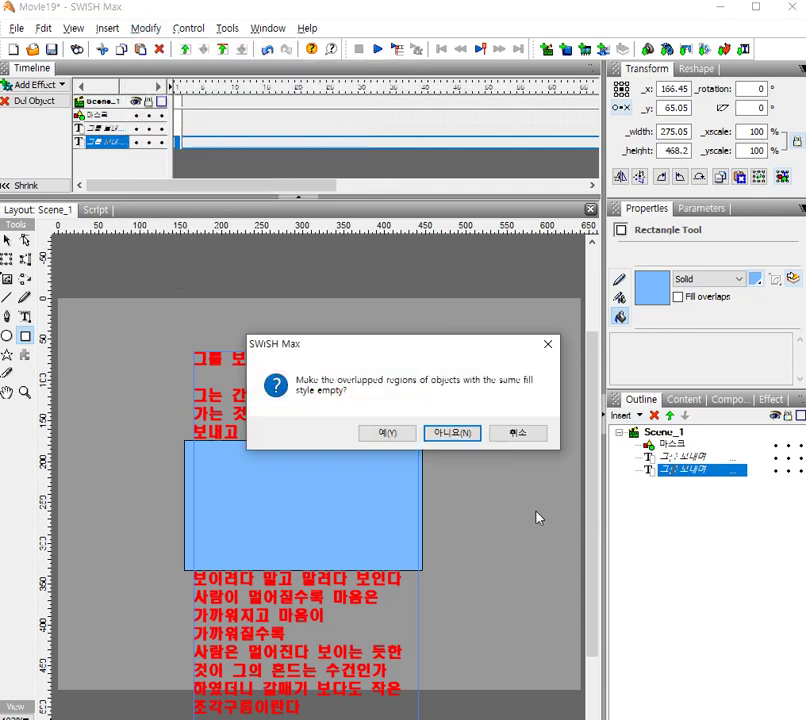
click(375, 438)
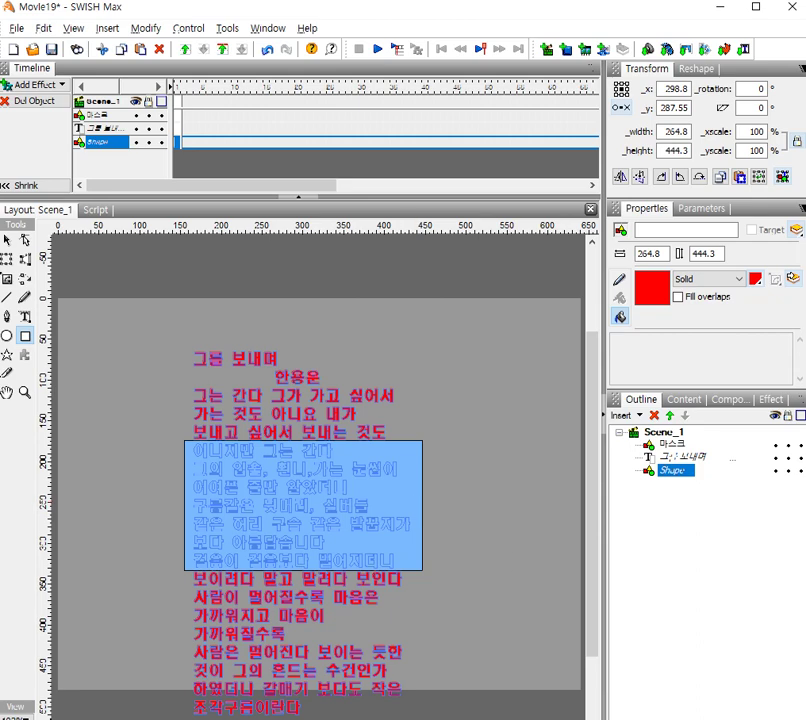
mouse_move(664, 719)
shift+click(683, 458)
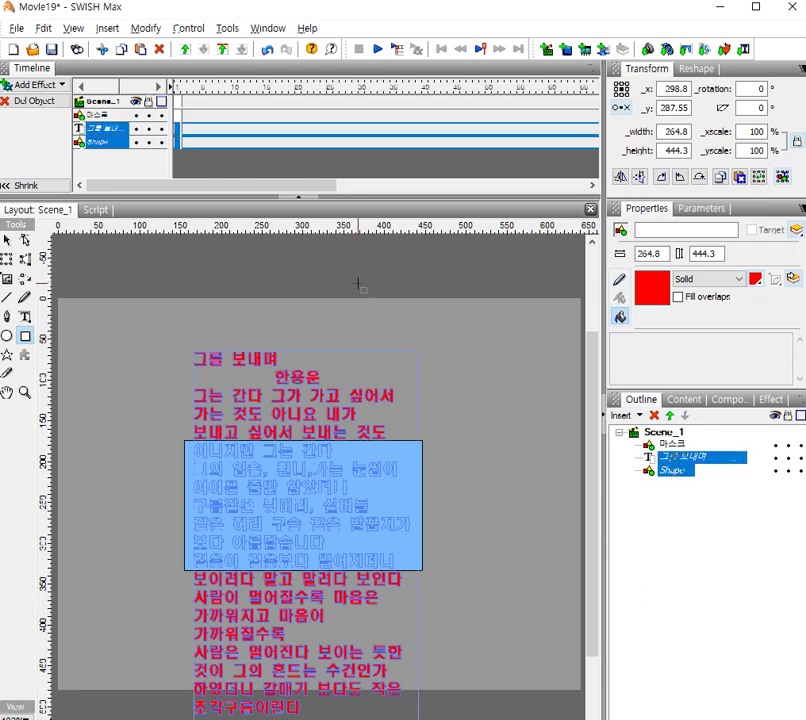
click(144, 29)
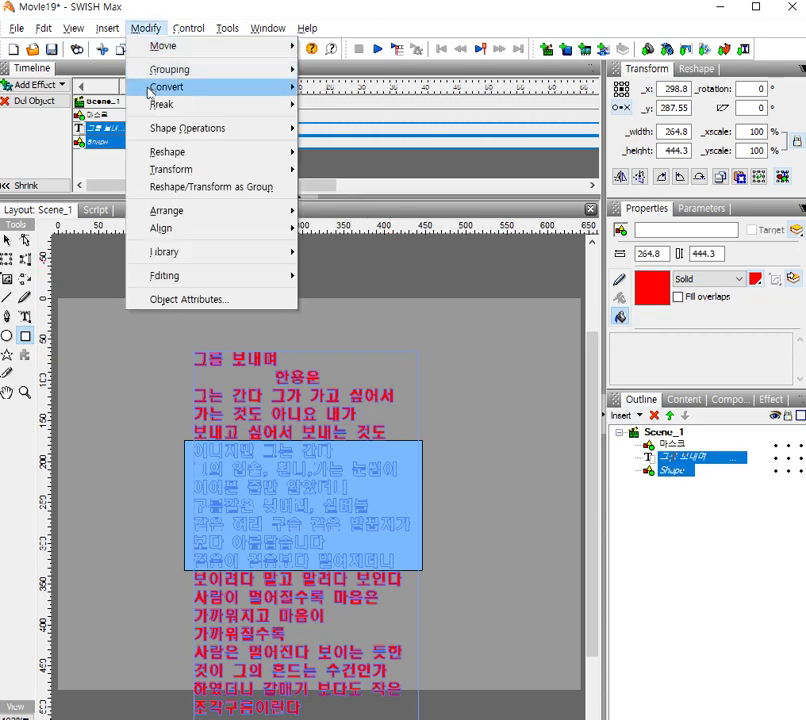
mouse_move(150, 92)
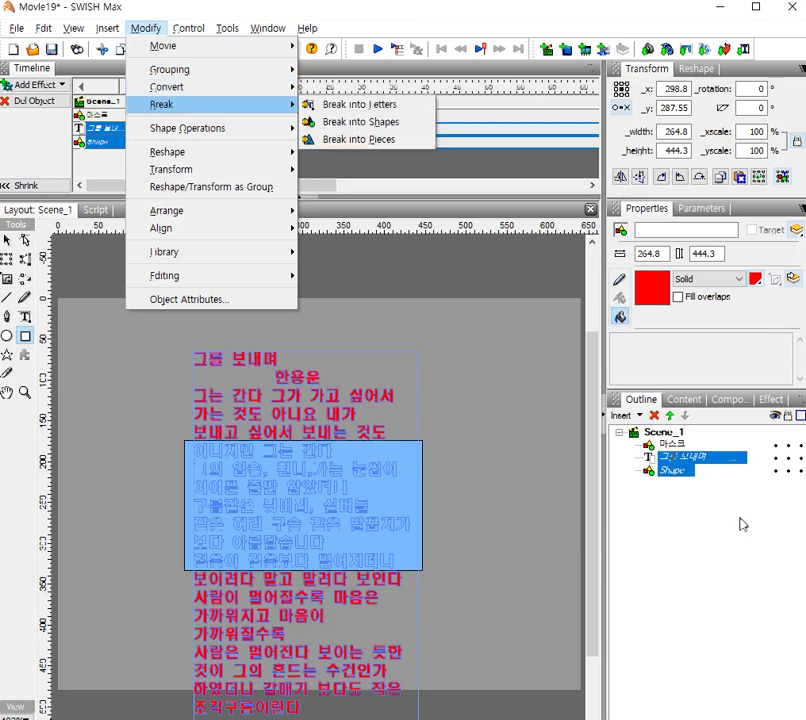
click(738, 522)
click(718, 470)
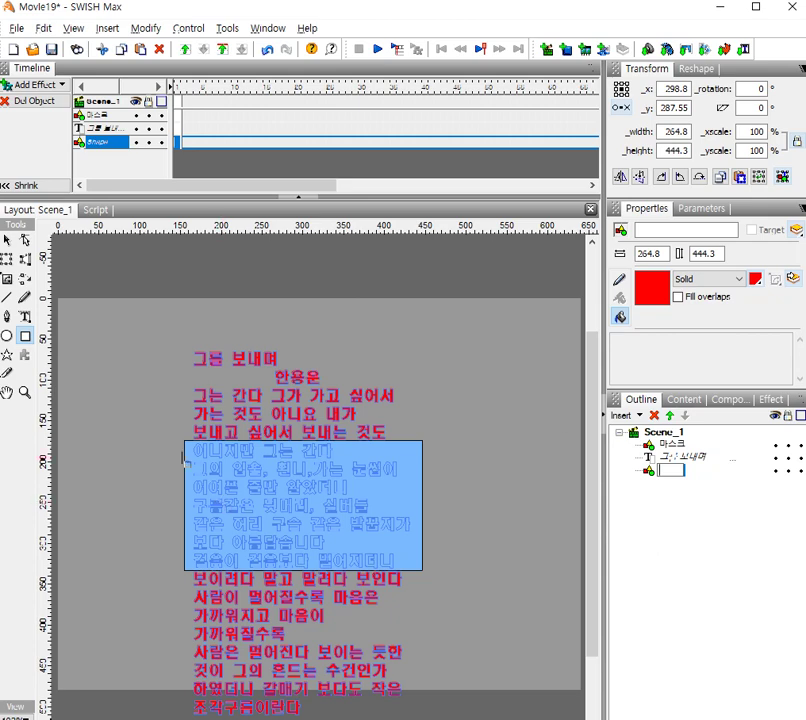
Give the poem shape a continuous solid outline with a thickness of 5
click(9, 299)
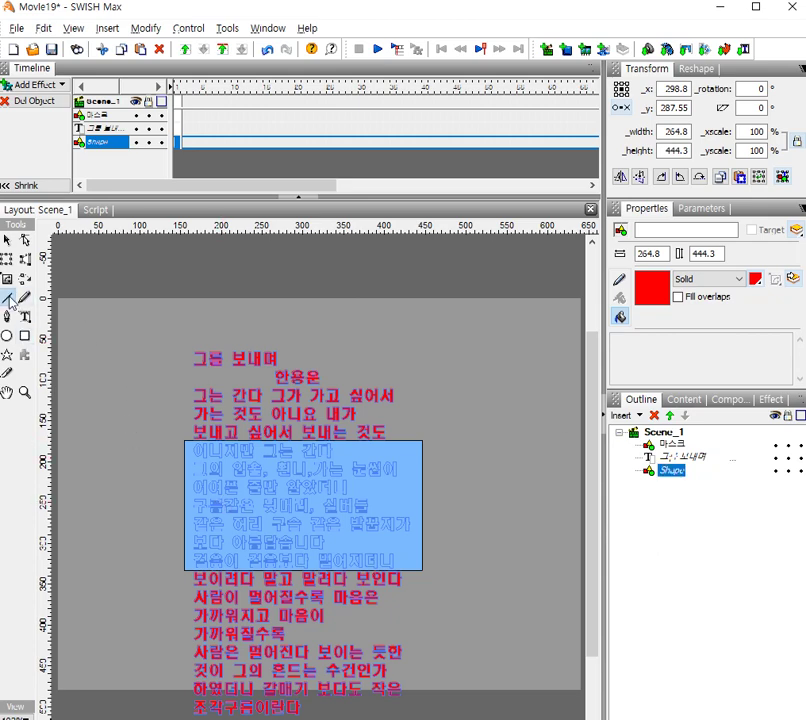
click(621, 287)
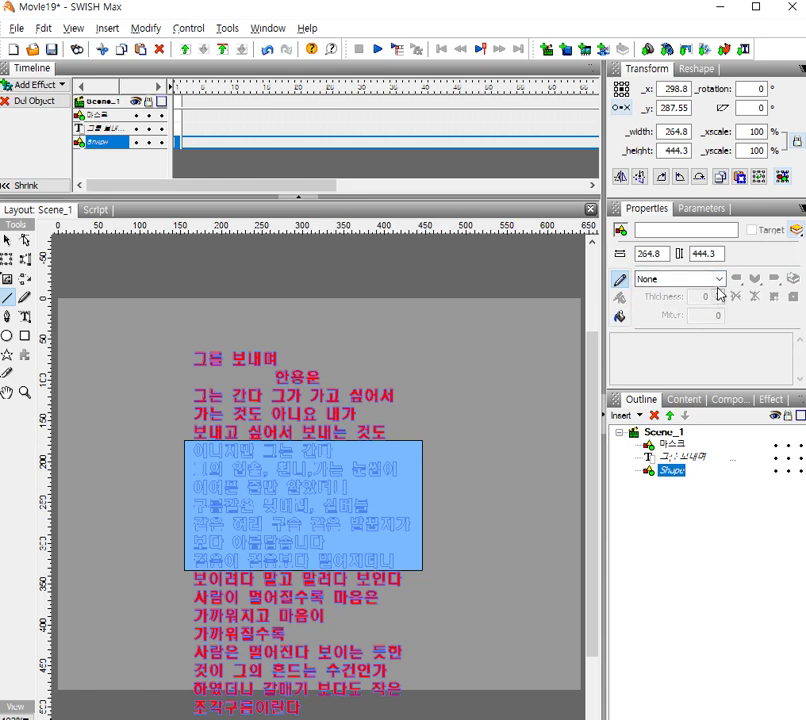
click(719, 279)
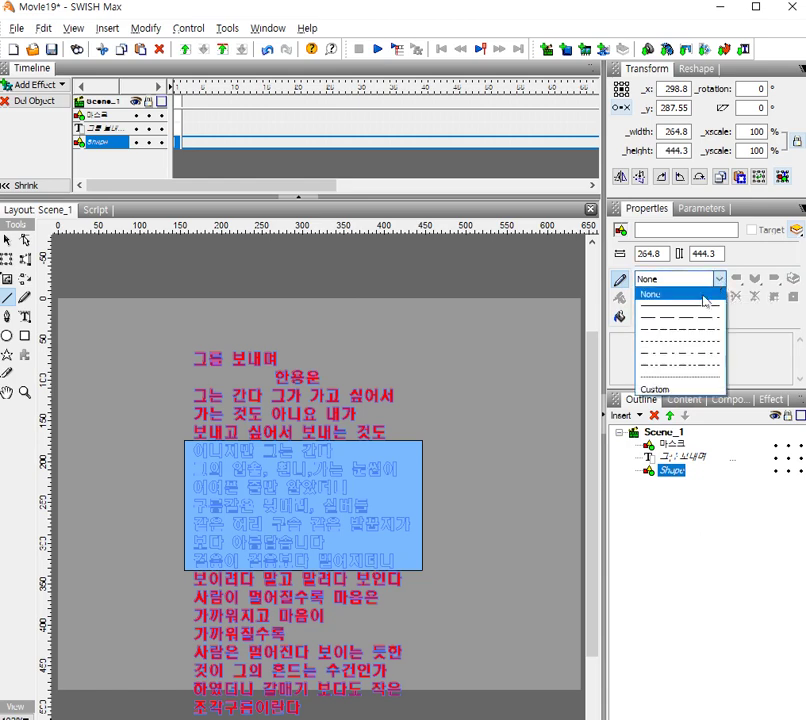
click(697, 309)
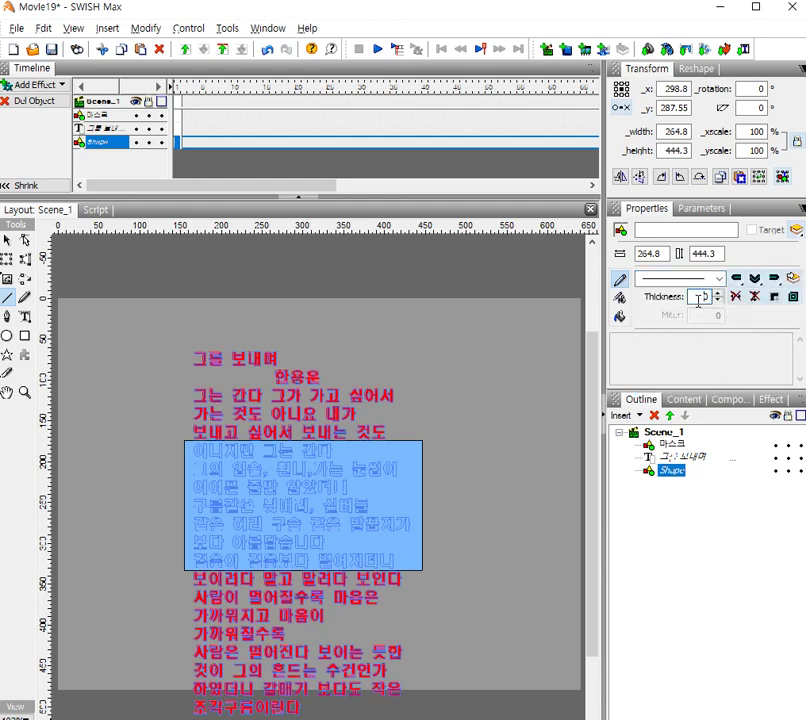
double_click(698, 297)
text(5)
Set the poem shape's outline fill to solid yellow
click(622, 301)
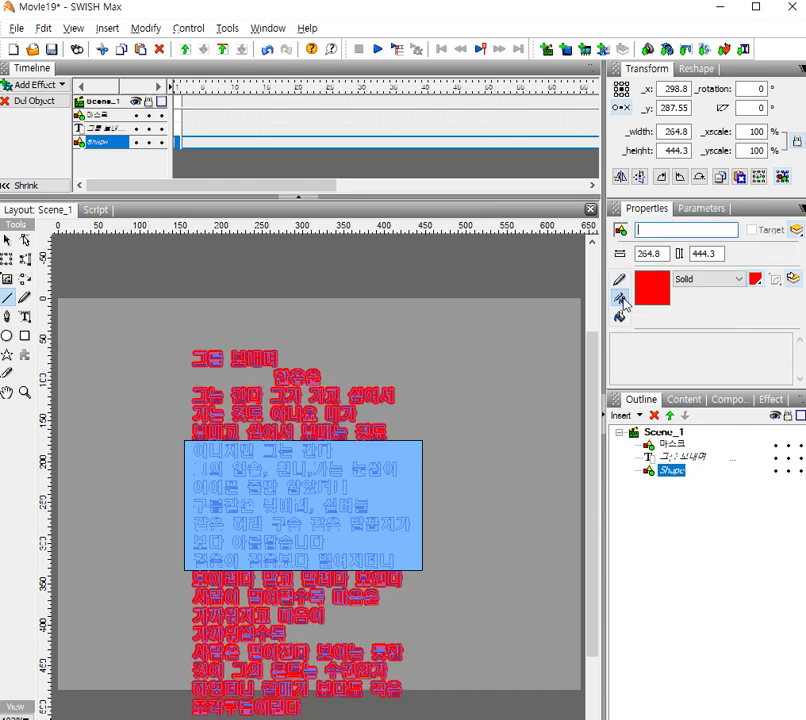
click(740, 282)
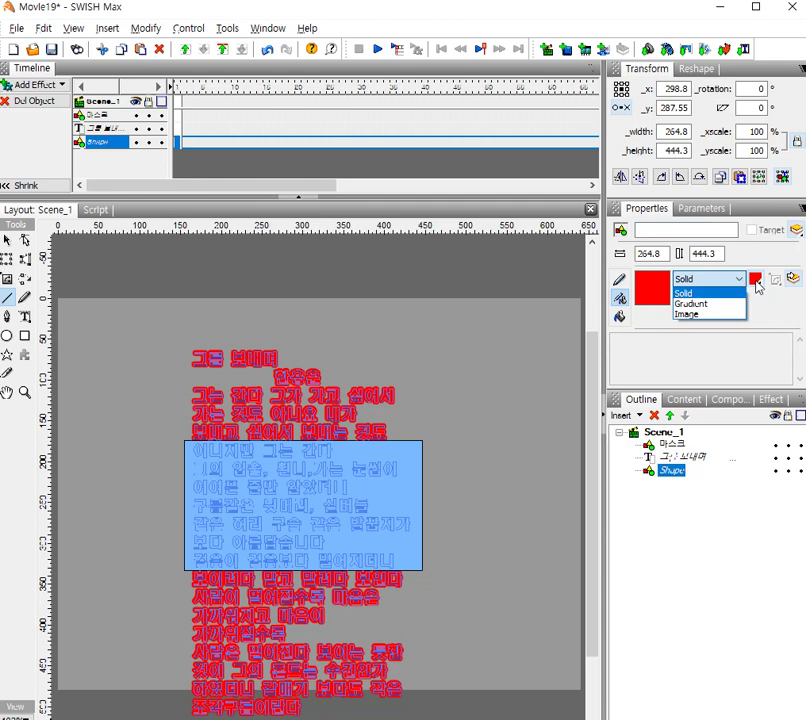
click(757, 282)
click(757, 284)
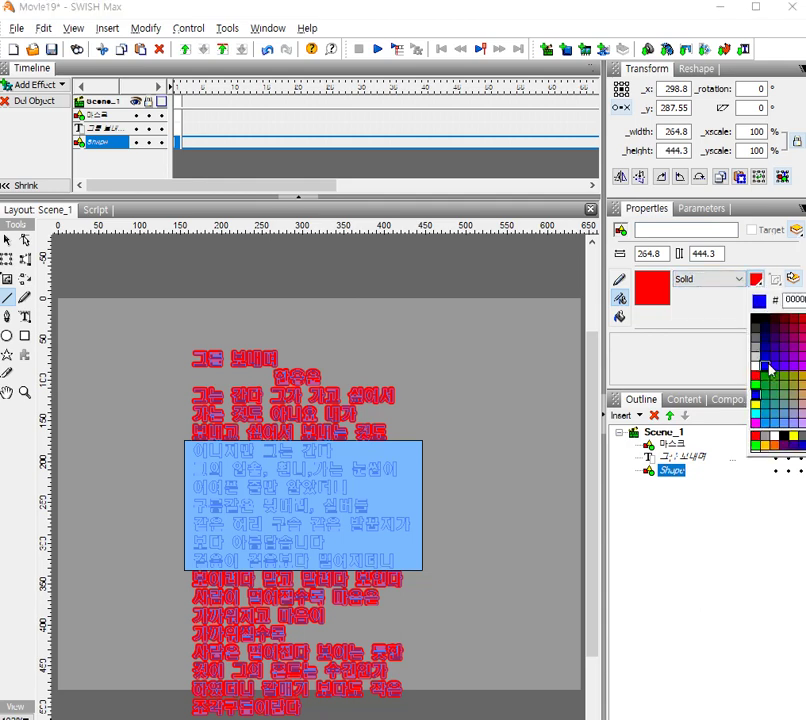
click(759, 406)
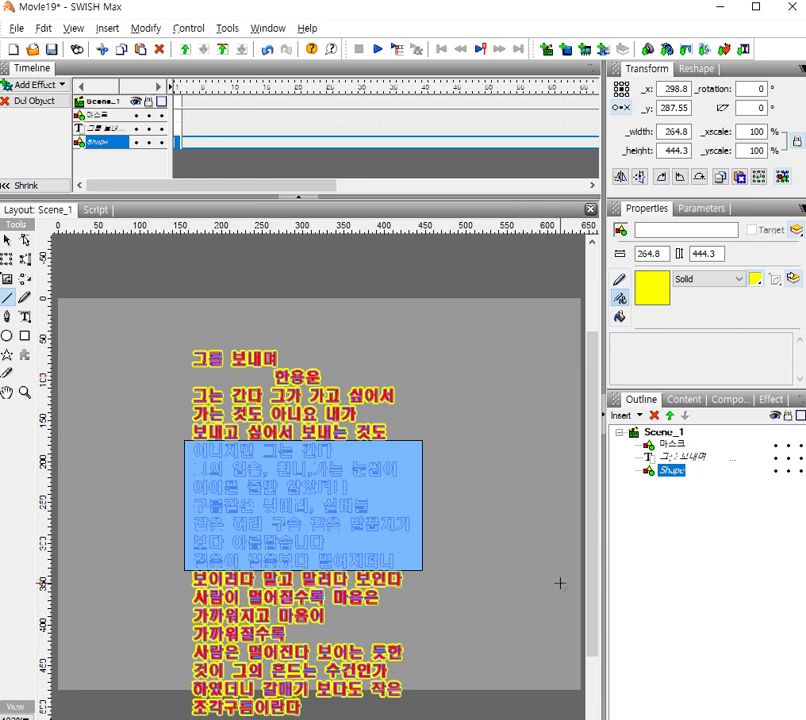
Group the poem text and its outlined shape as a movie clip and move it just below the scene, to about y 723
ctrl+click(669, 457)
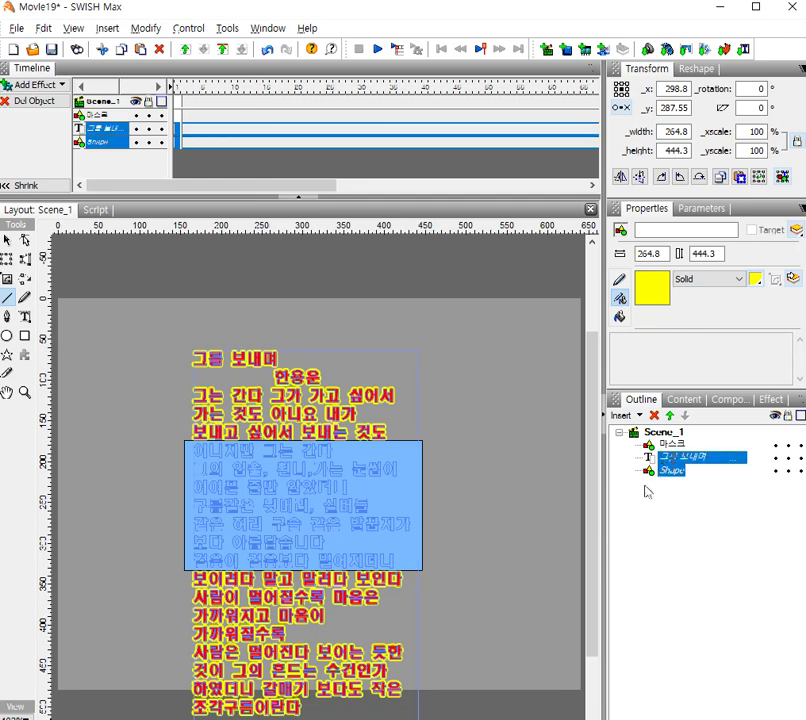
click(146, 28)
mouse_move(155, 68)
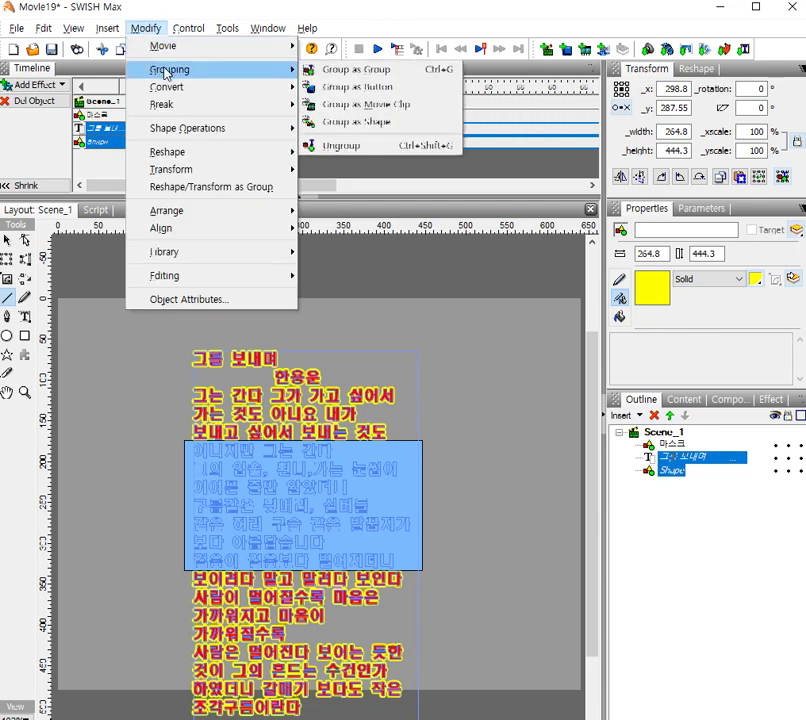
click(353, 106)
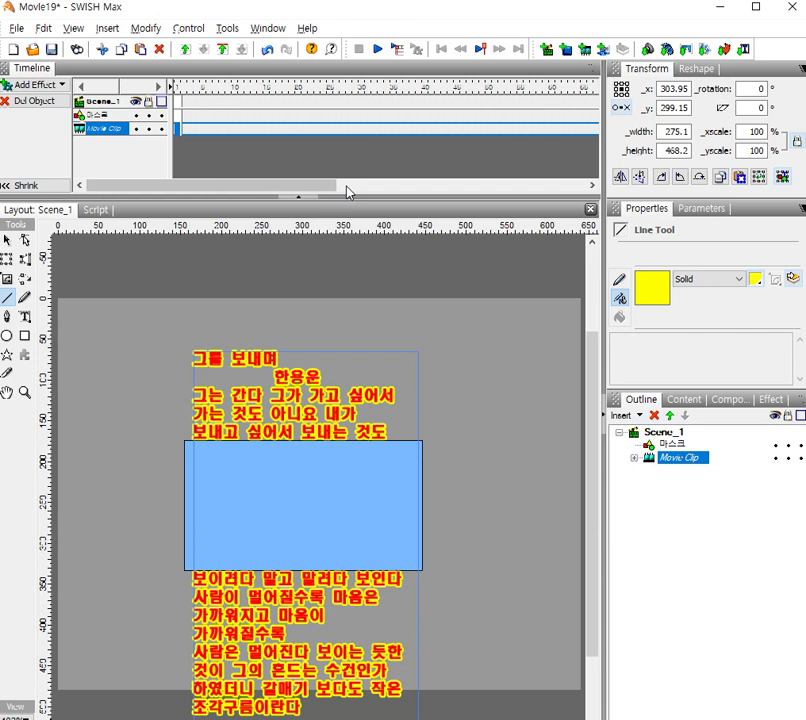
click(8, 241)
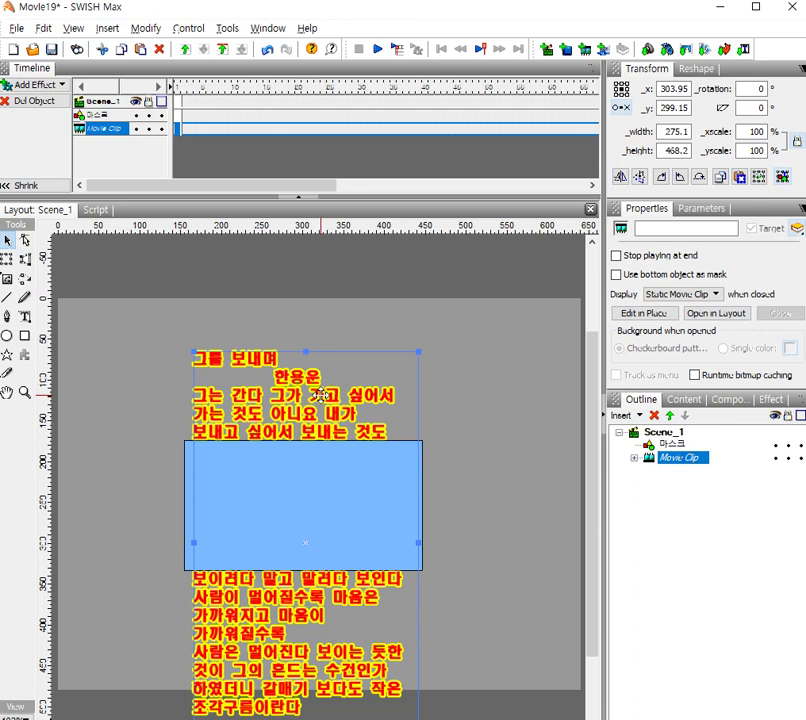
drag(319, 395, 314, 719)
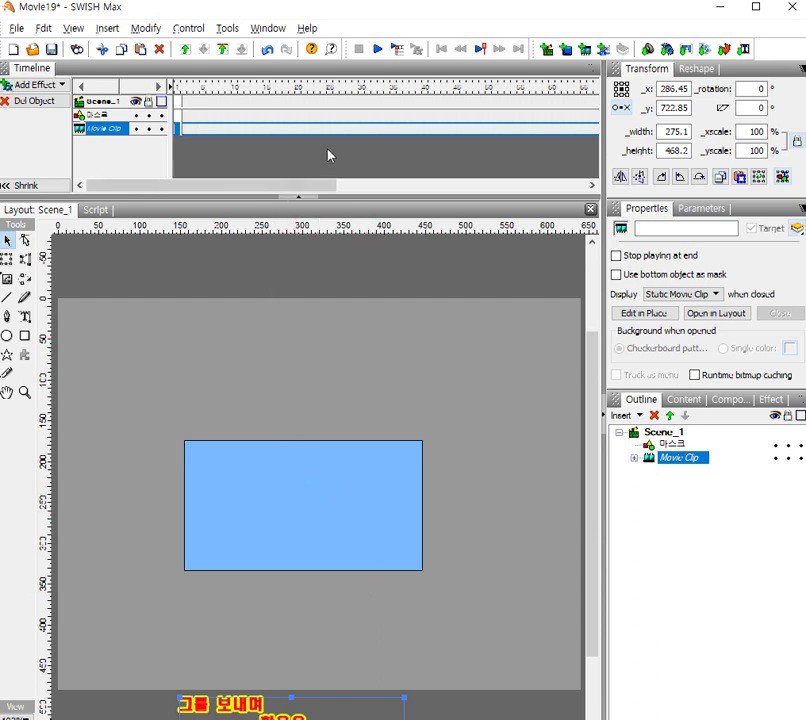
Add a Move effect to the poem movie clip from frame 1 and set its duration to 1500 frames
right_click(177, 130)
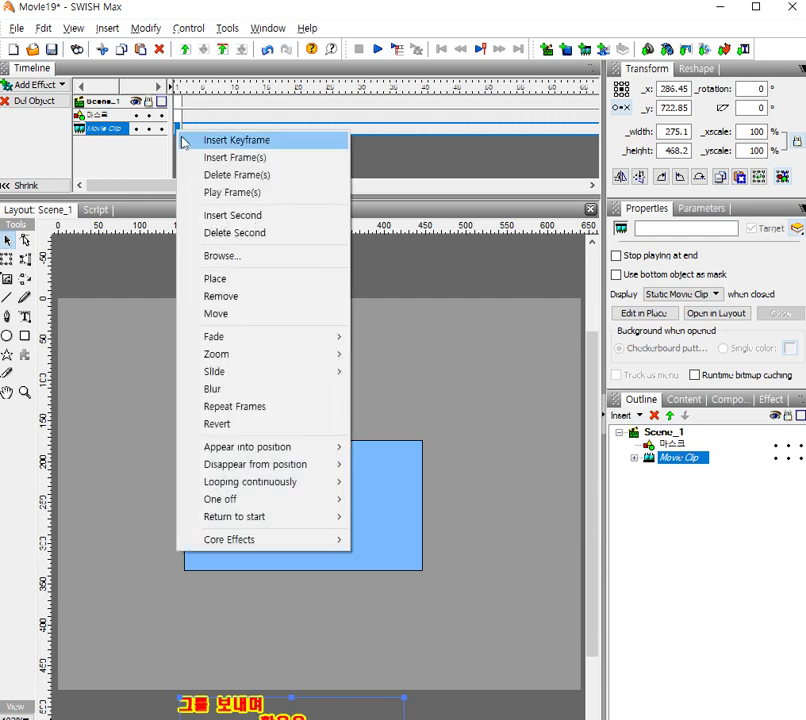
click(238, 320)
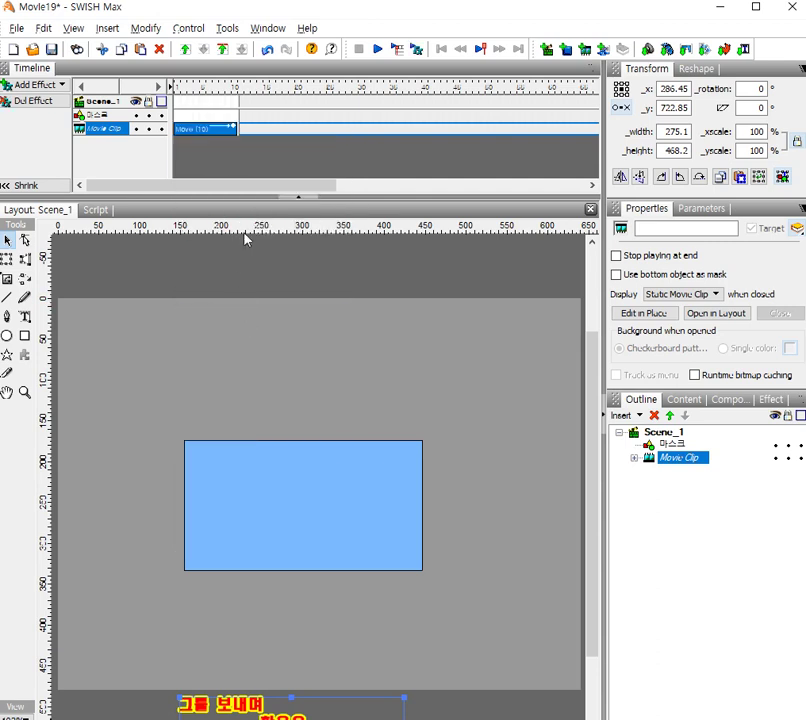
double_click(198, 130)
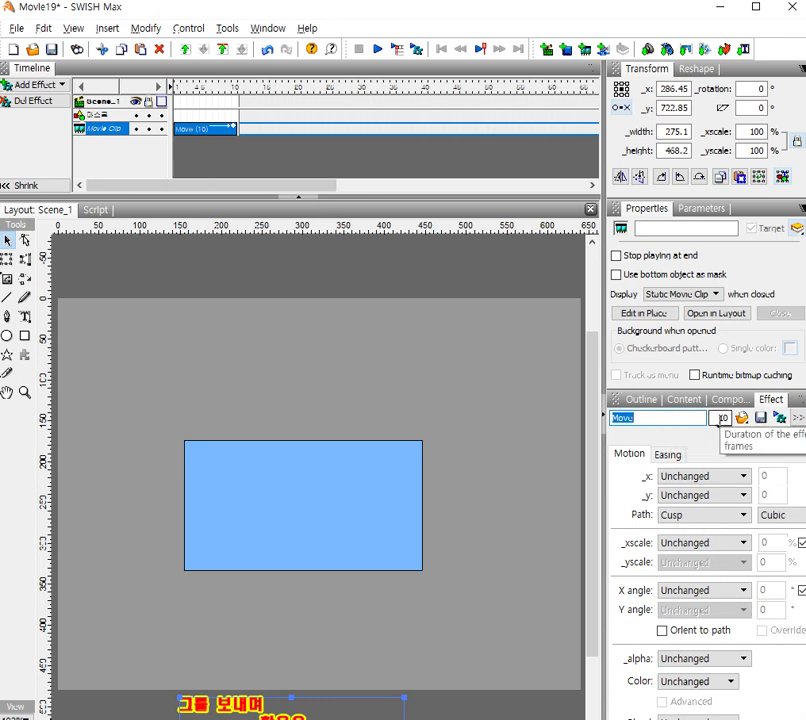
click(722, 418)
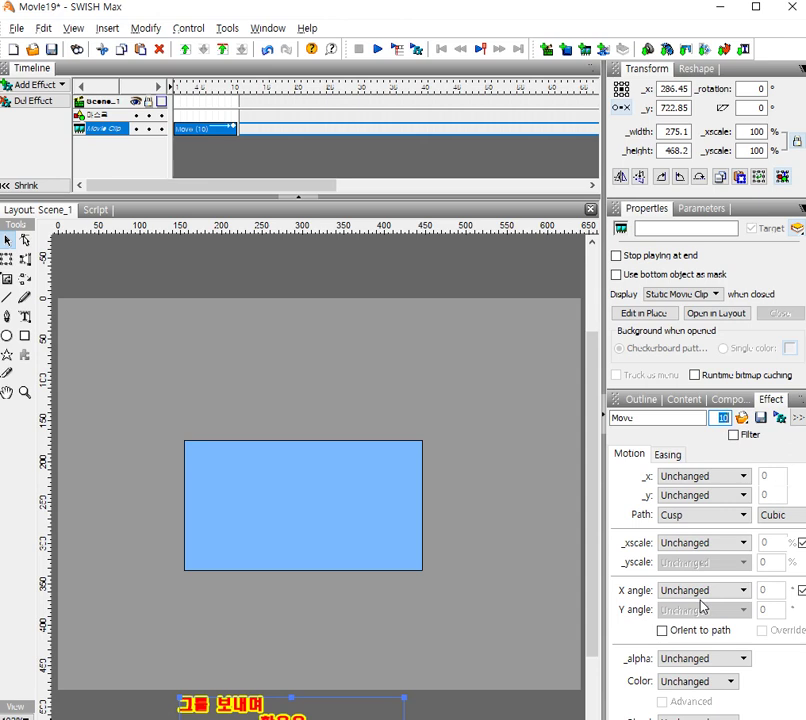
text(1)
key(Return)
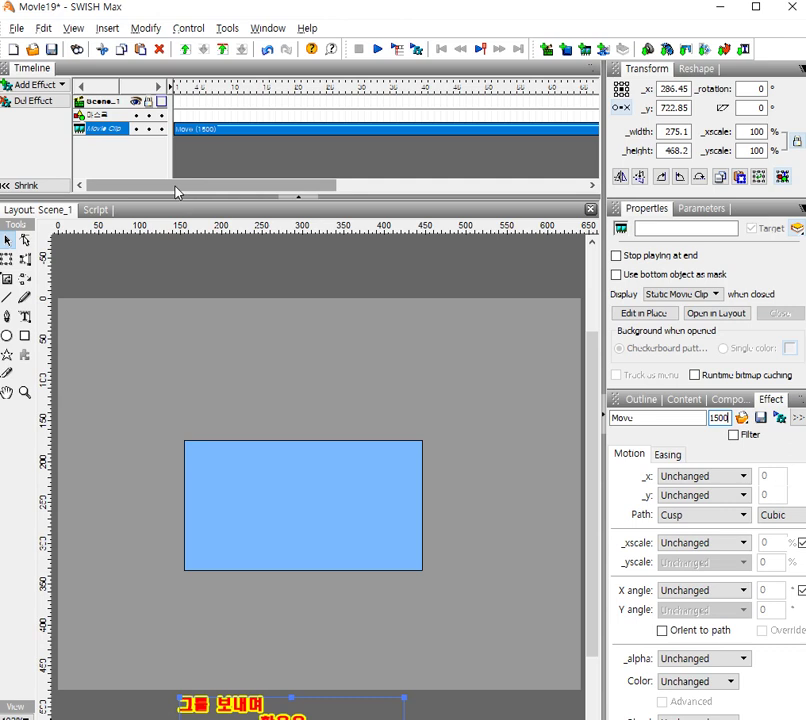
At frame 1501, move the poem clip straight up above the scene, to about y -247
drag(176, 192, 551, 221)
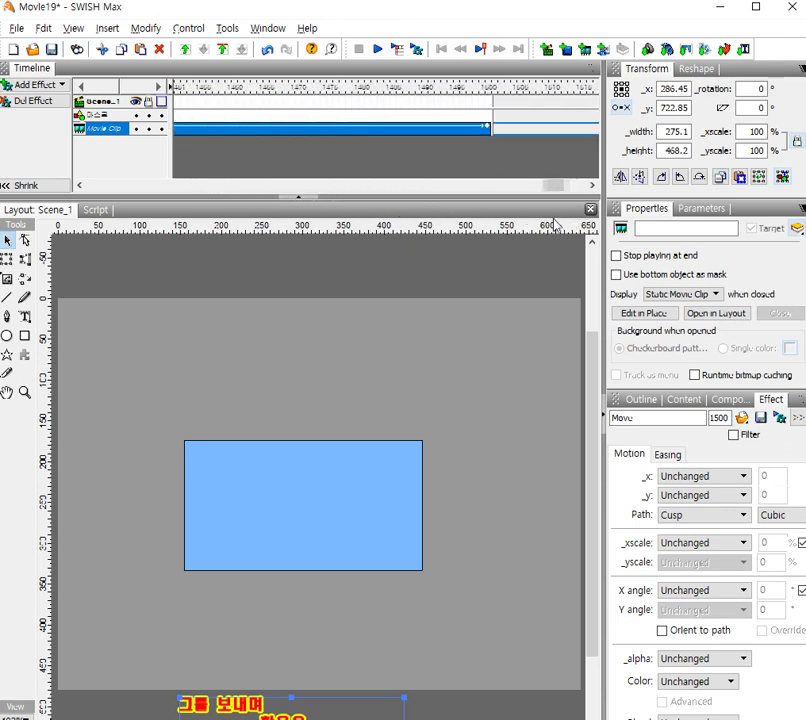
click(491, 89)
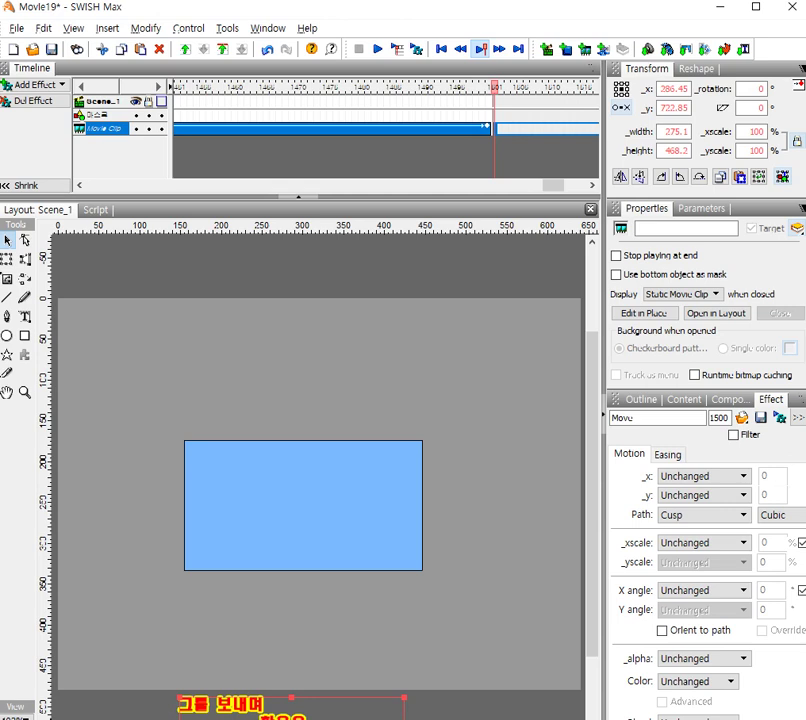
mouse_move(288, 620)
drag(271, 709, 329, 186)
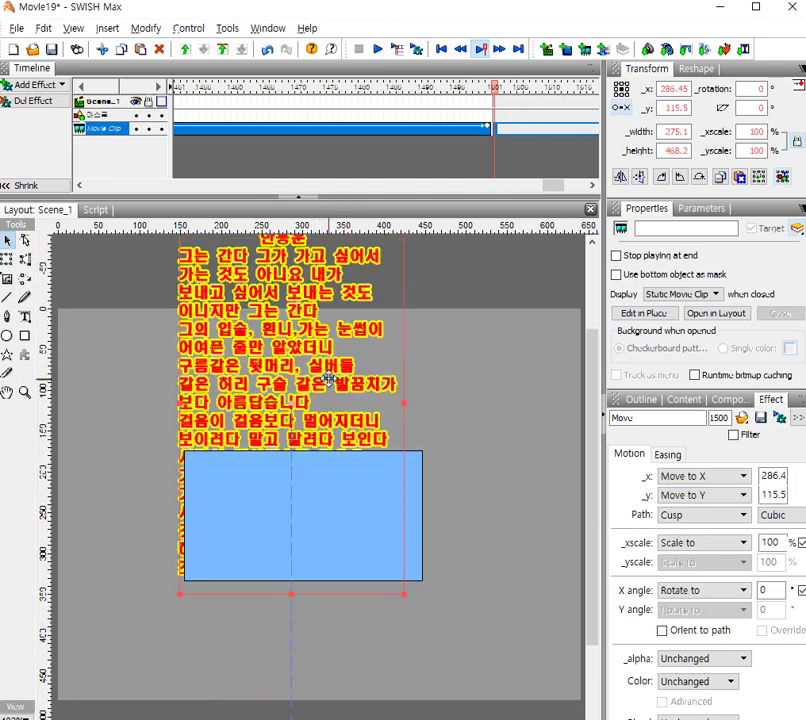
drag(310, 409, 304, 267)
drag(293, 382, 297, 257)
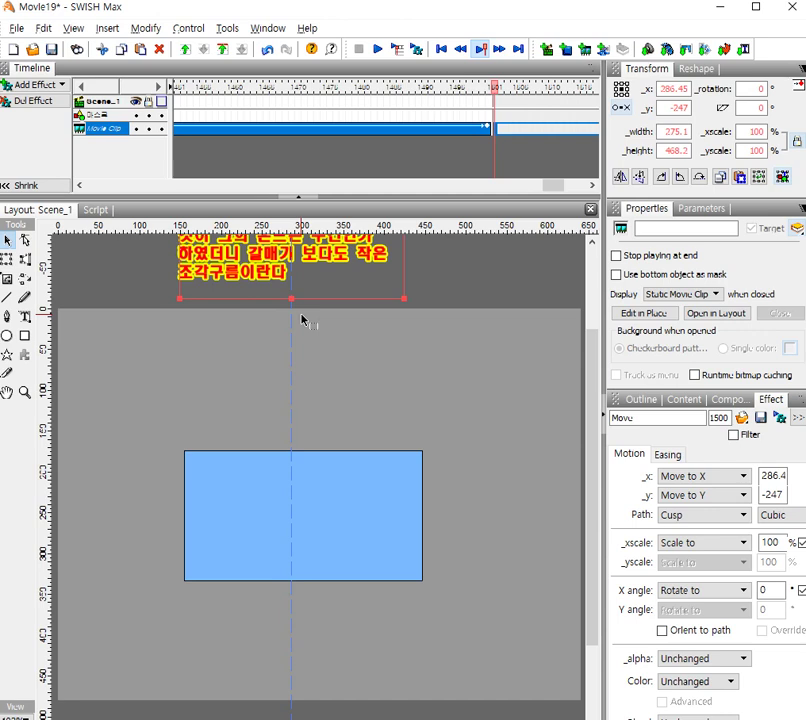
Send the 마스크 rectangle behind the poem movie clip and group the two objects as one movie clip
click(643, 401)
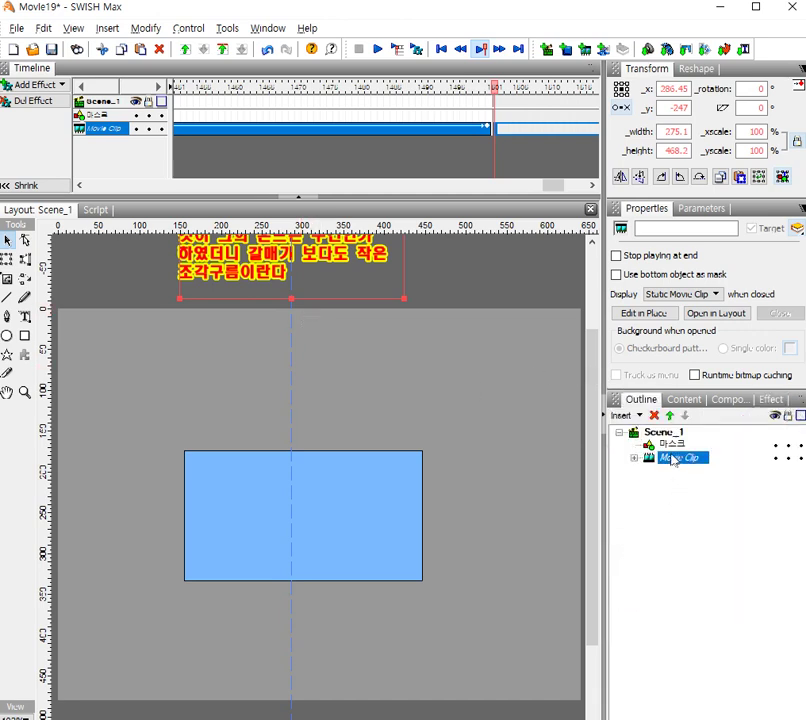
click(668, 444)
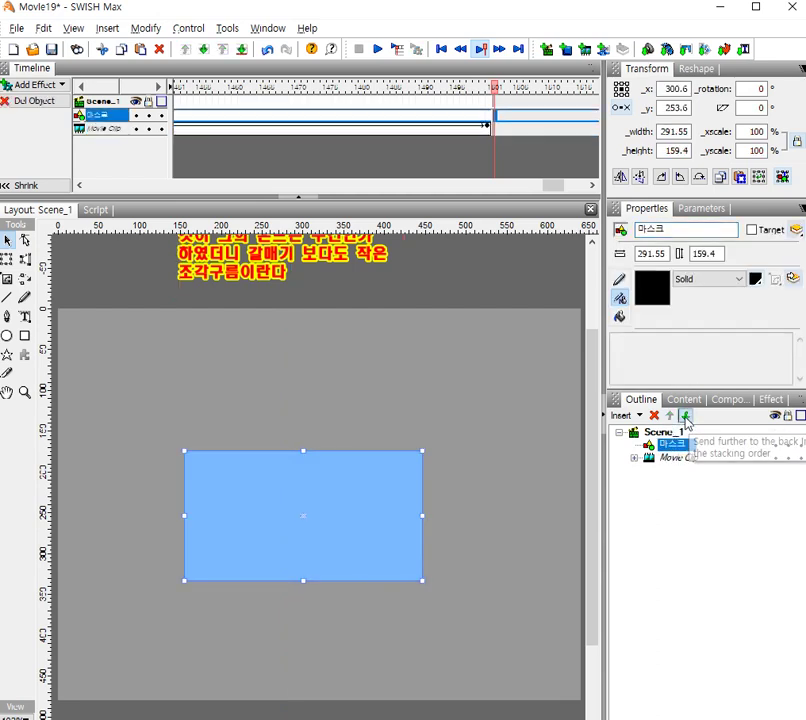
click(685, 417)
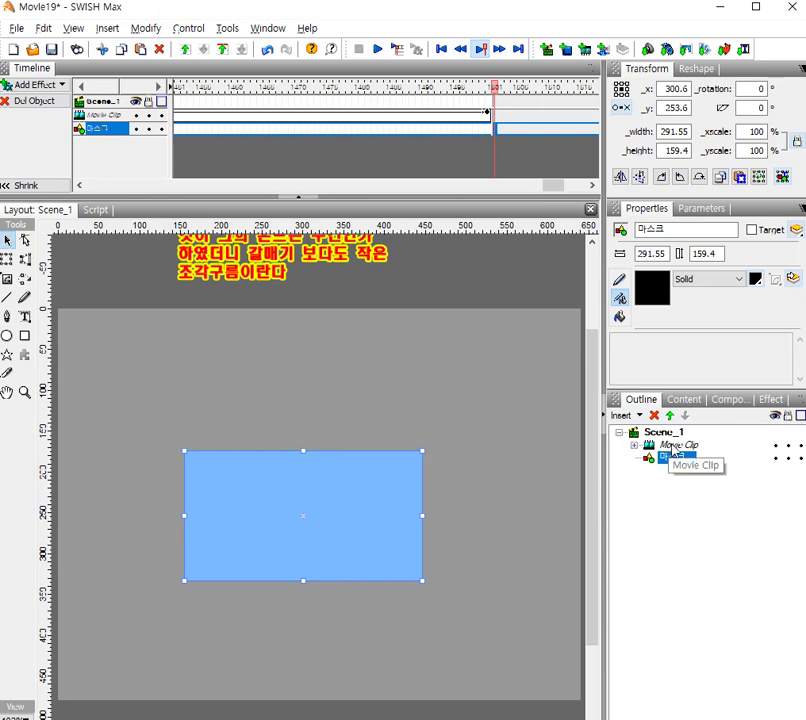
ctrl+click(674, 446)
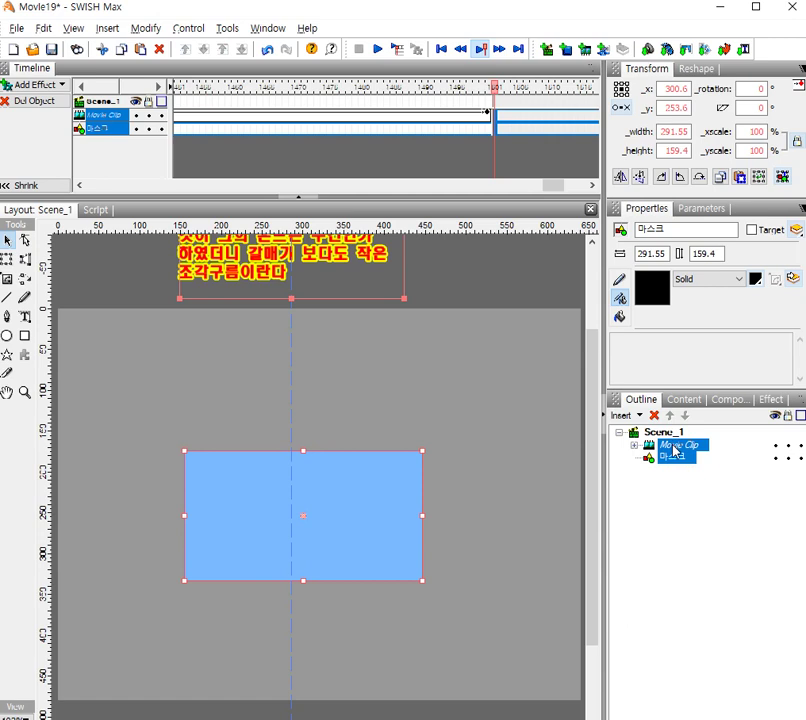
click(145, 28)
mouse_move(203, 71)
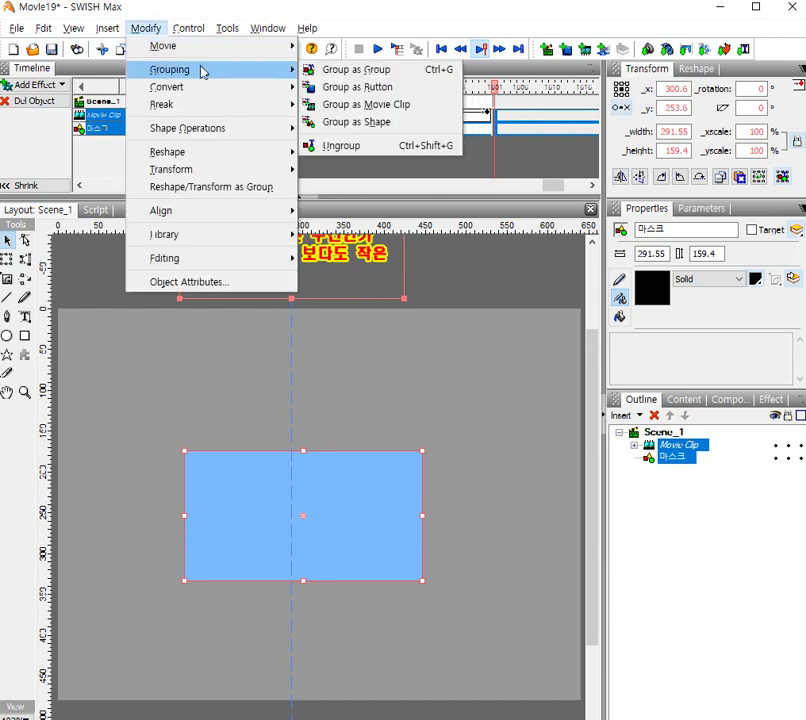
click(361, 104)
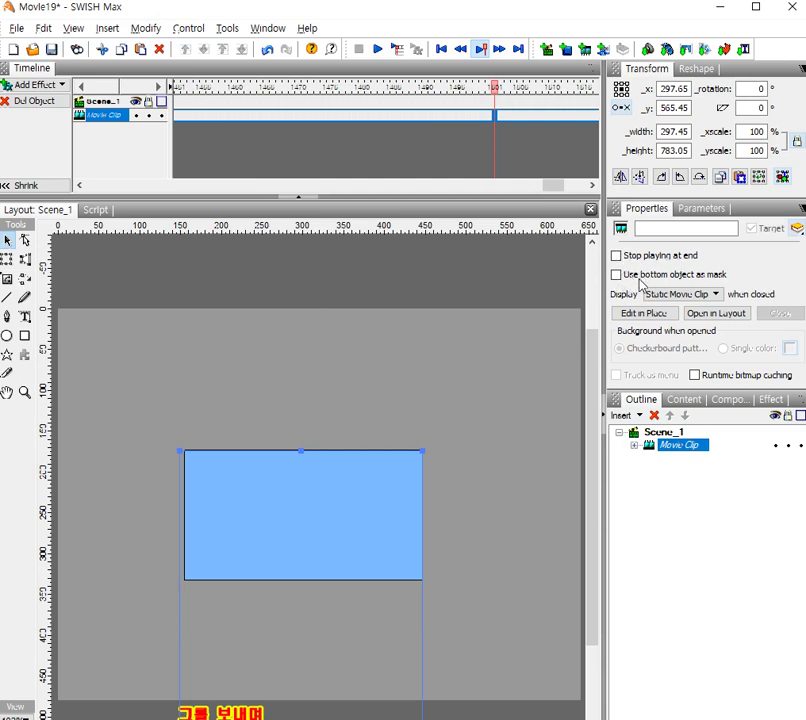
Make the outer movie clip use its bottom object as a mask and play the movie to preview it
click(616, 274)
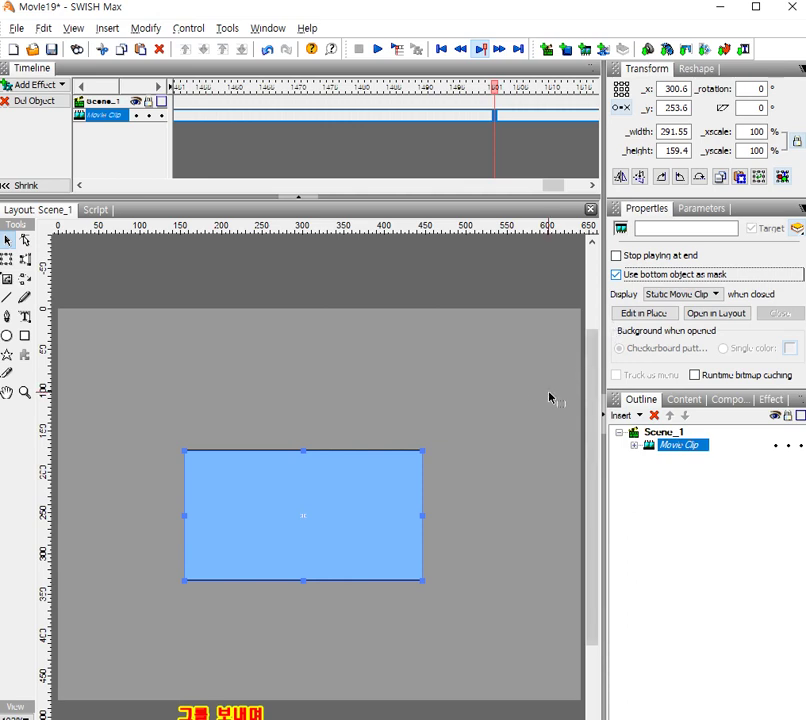
click(380, 51)
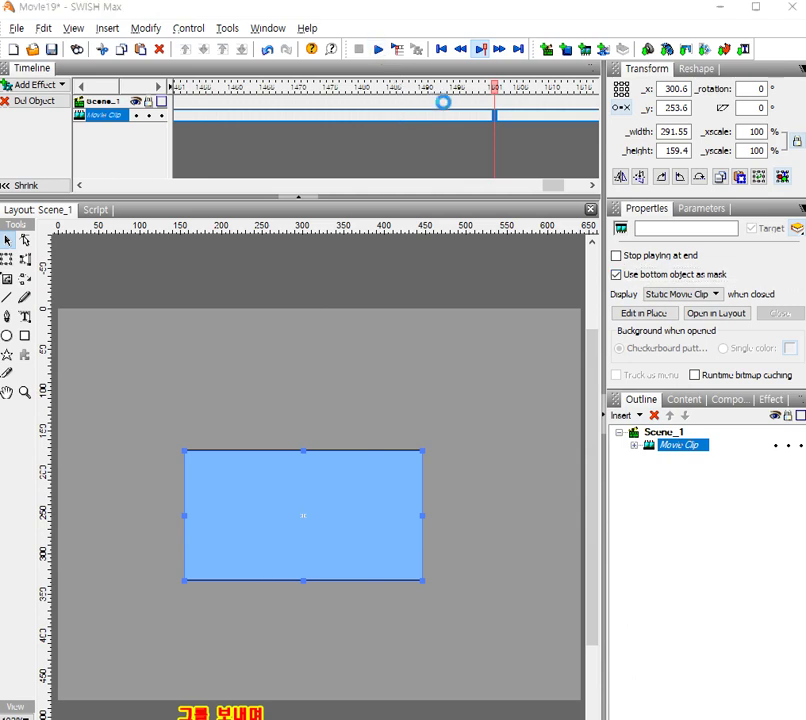
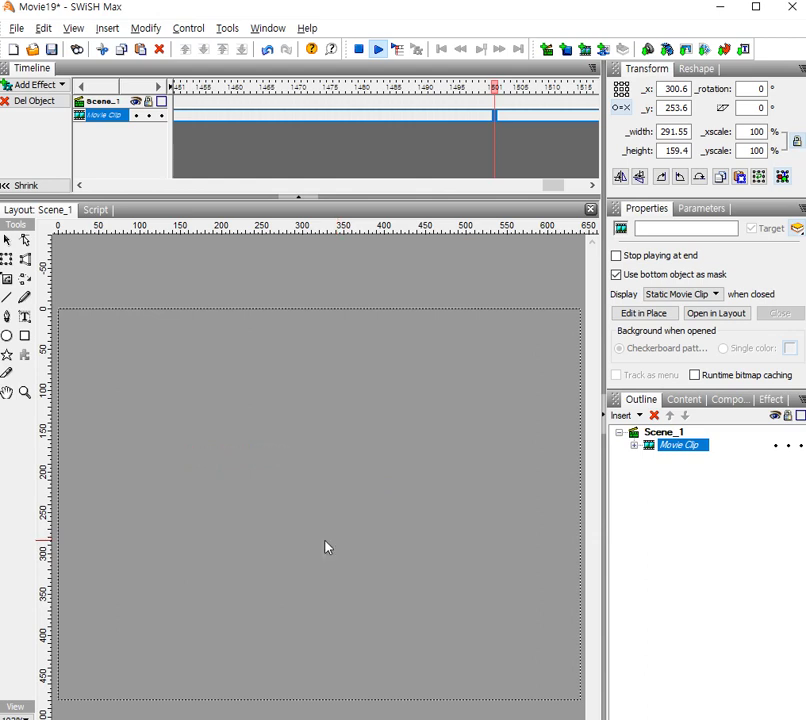
click(358, 51)
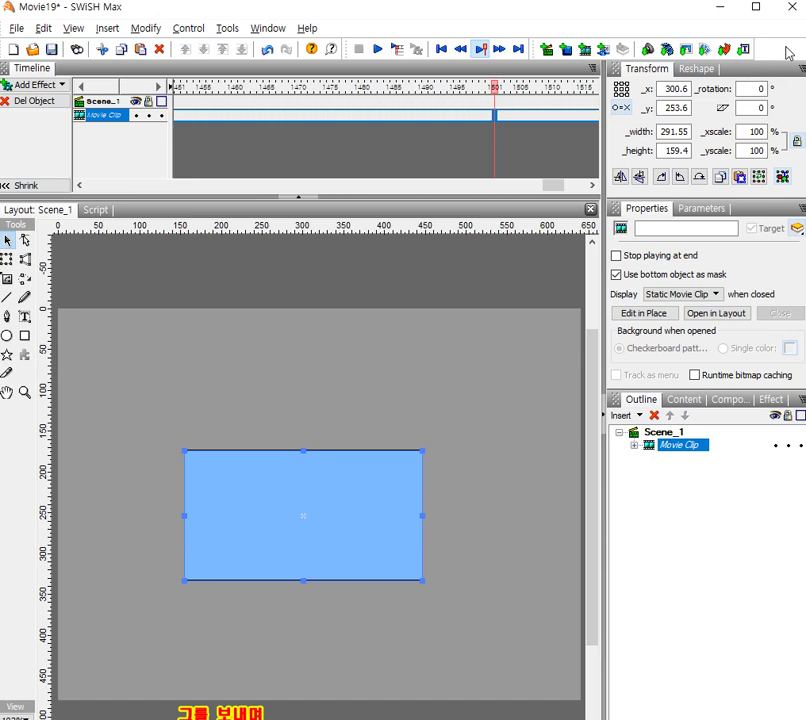
Import the image 겨울영상1 from the desktop into the scene
click(686, 50)
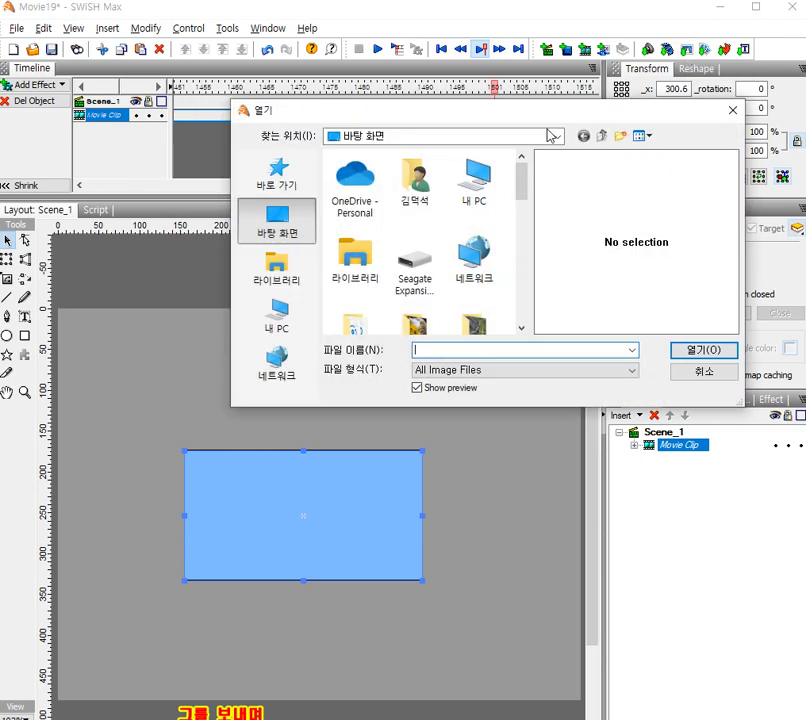
drag(524, 191, 519, 309)
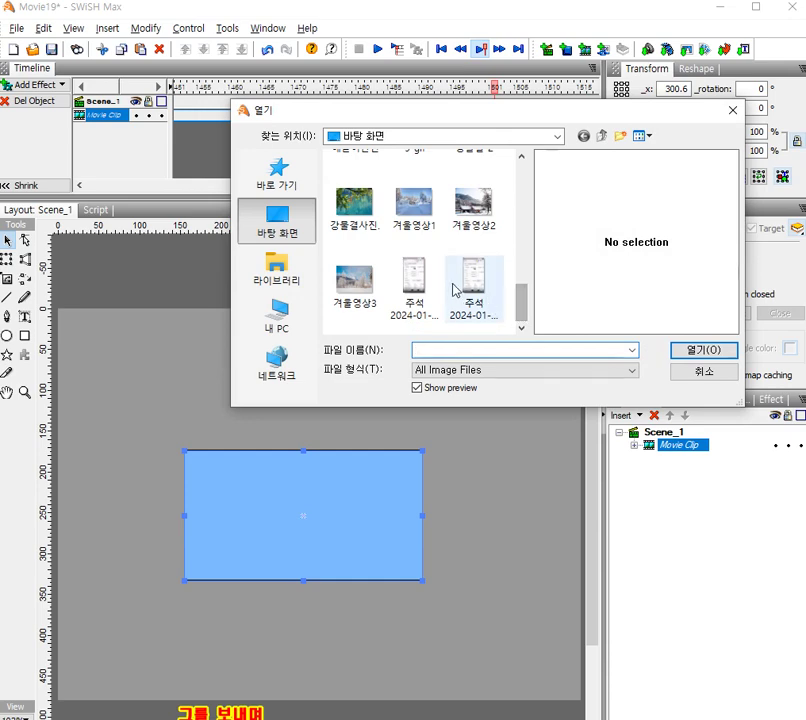
click(418, 205)
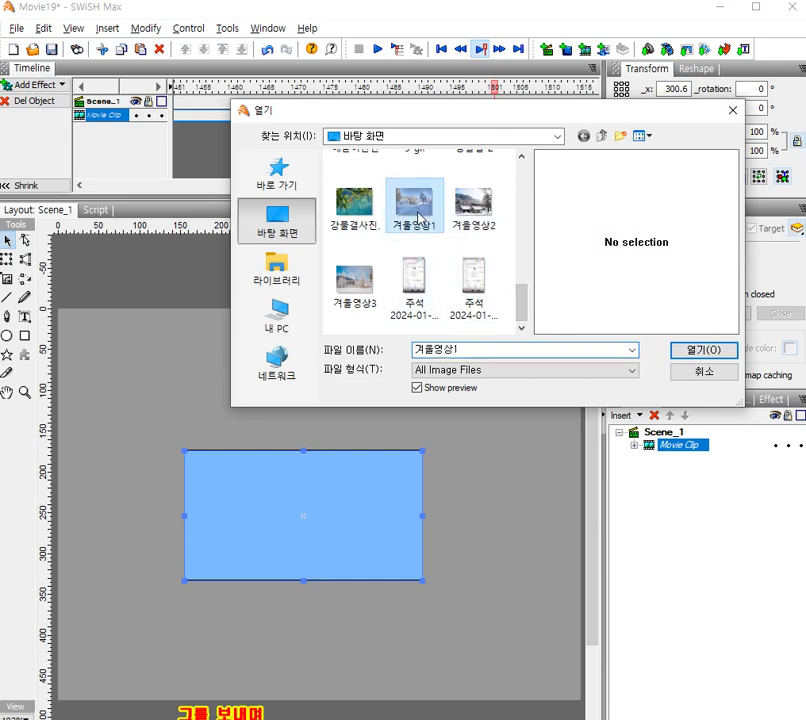
click(691, 353)
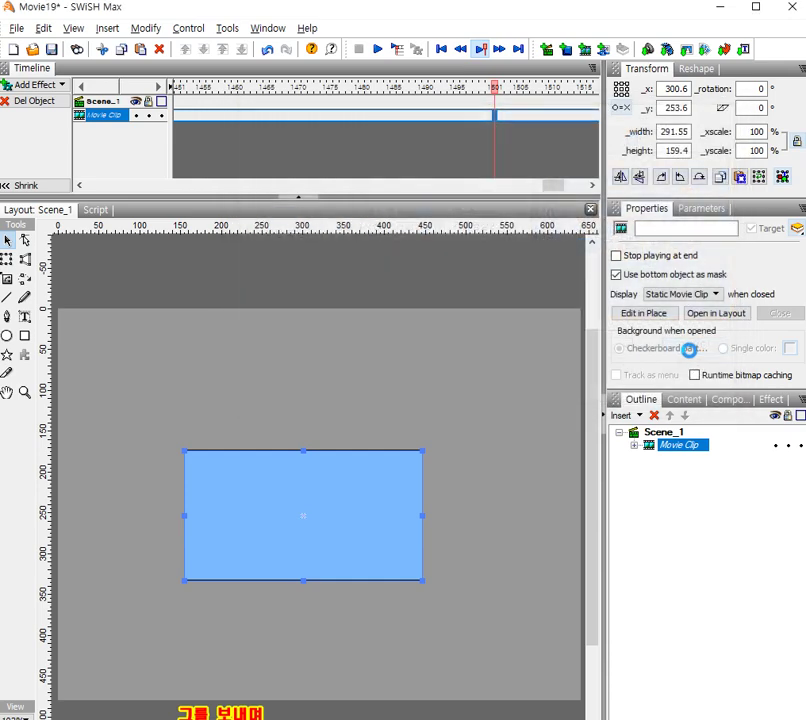
click(539, 429)
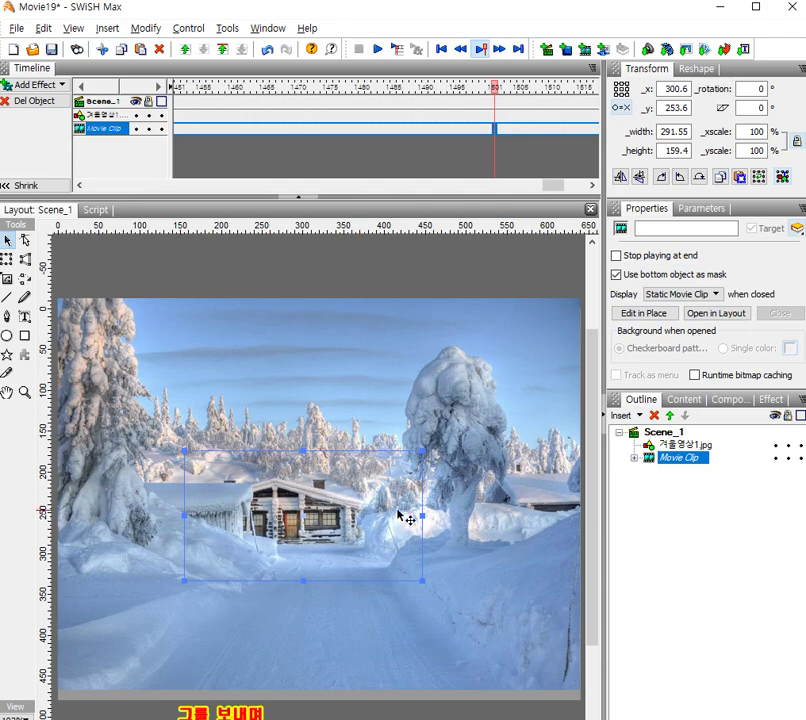
Send the 겨울영상1.jpg image behind the masked movie clip and play the movie to check it
click(686, 446)
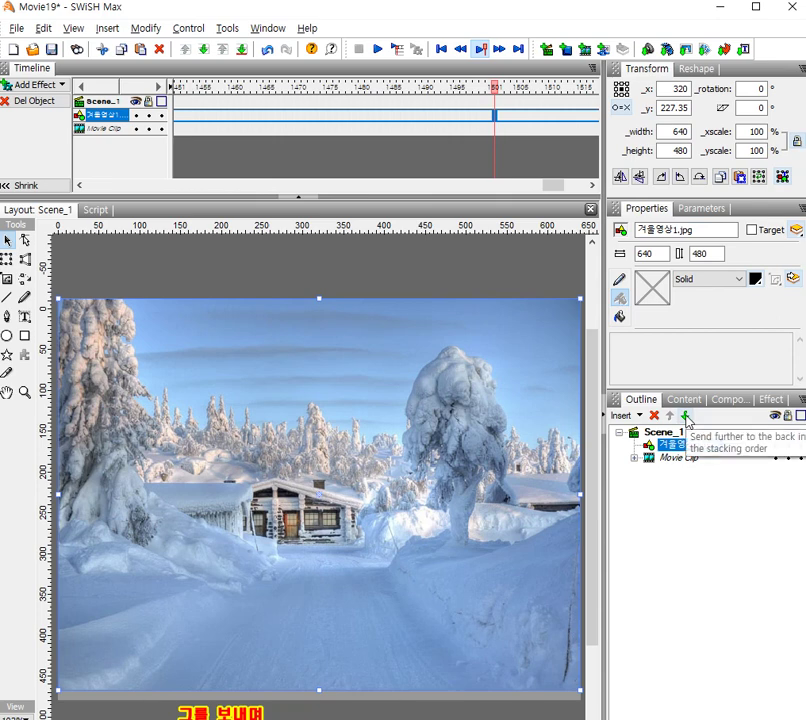
click(686, 418)
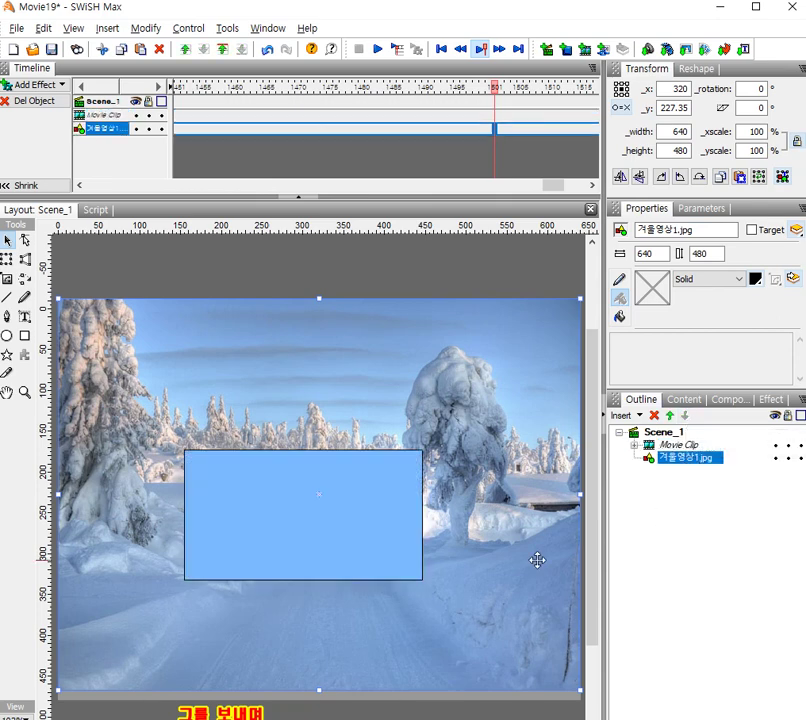
click(377, 49)
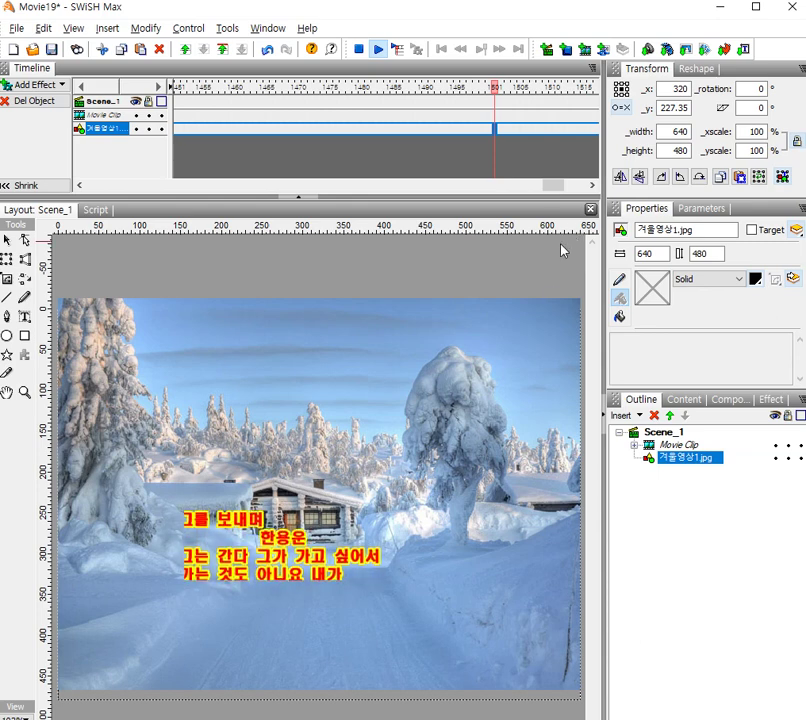
click(358, 49)
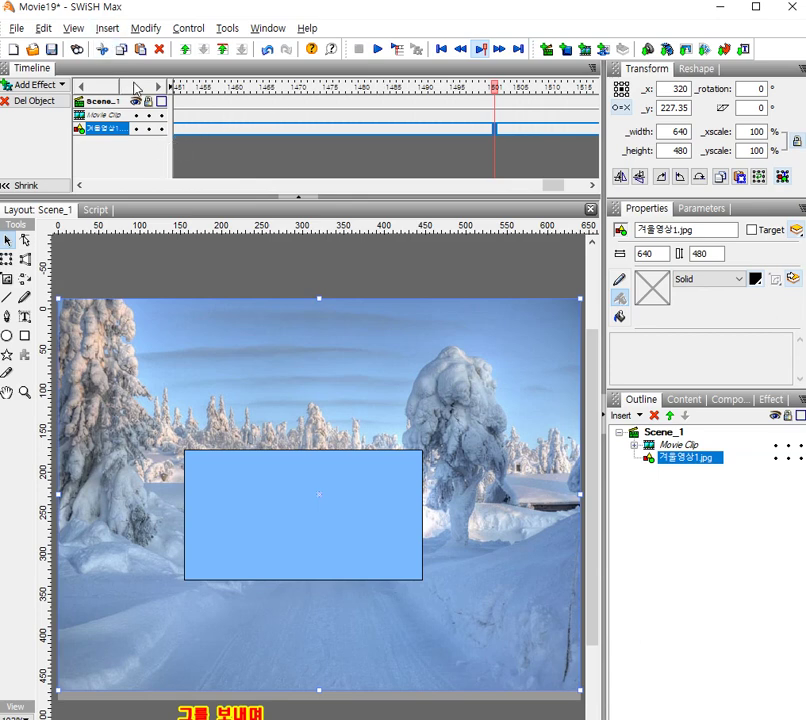
Import the desktop animation 눈송이1 as one object per scene in a group, and preview the movie
click(110, 33)
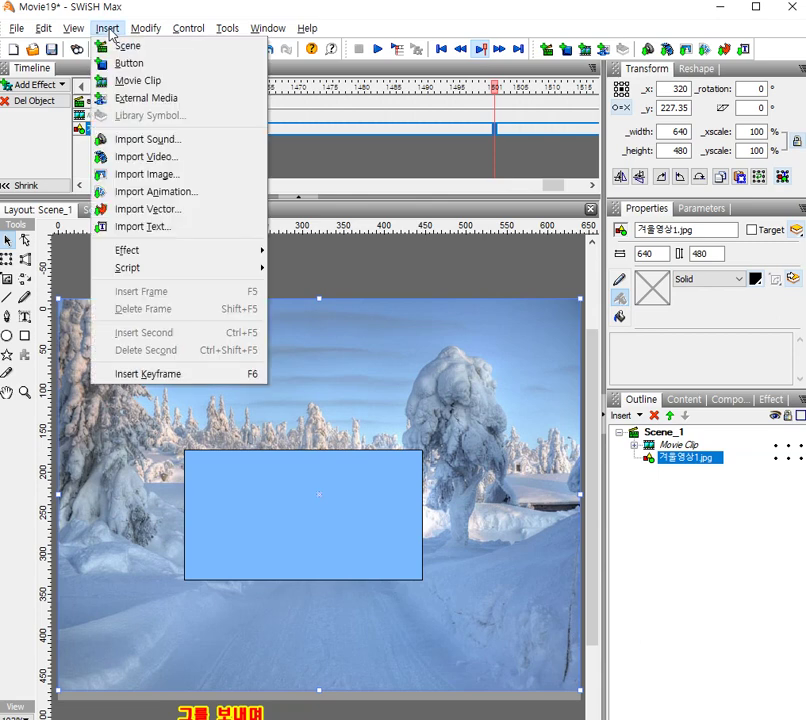
click(170, 197)
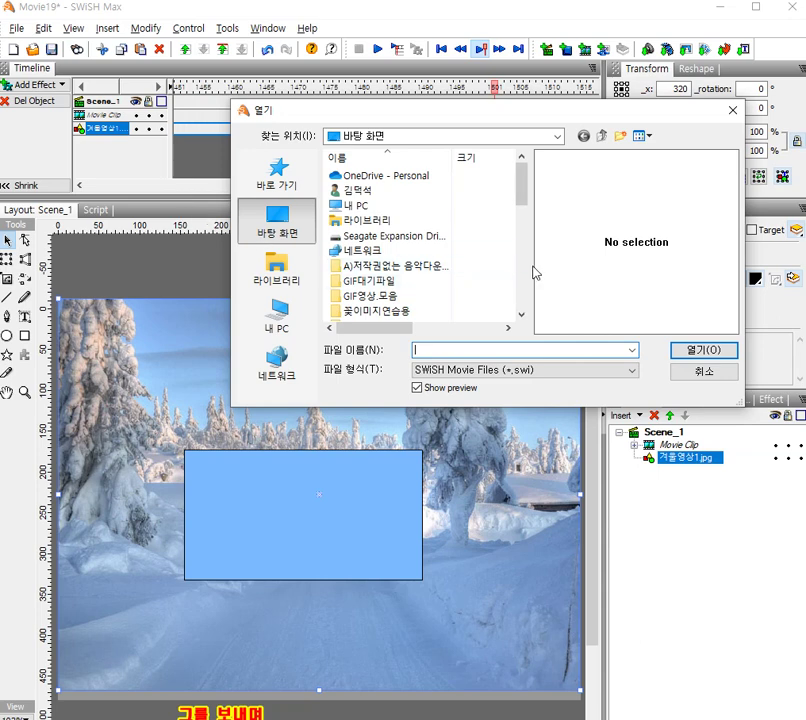
drag(519, 195, 521, 207)
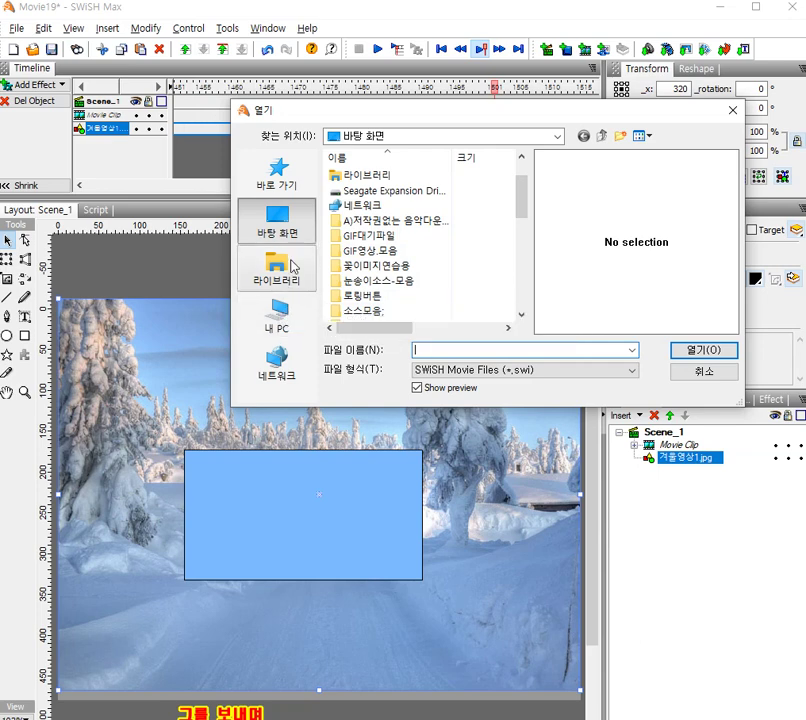
drag(522, 207, 523, 261)
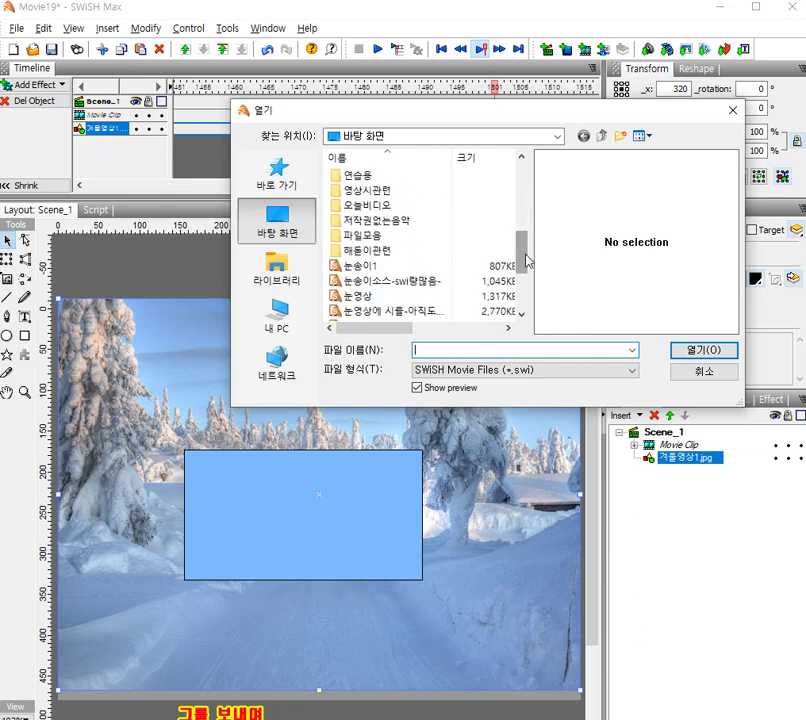
click(345, 267)
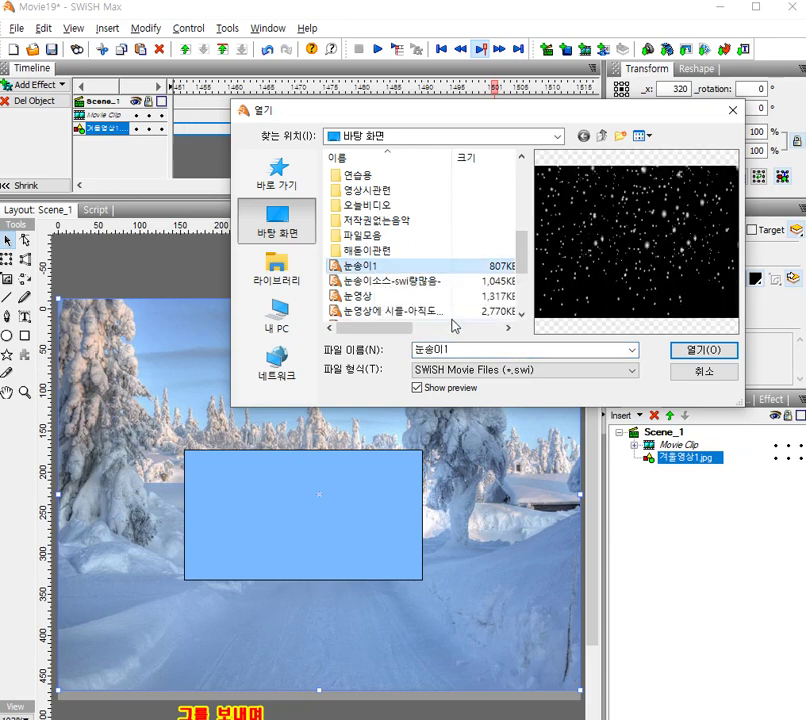
click(685, 354)
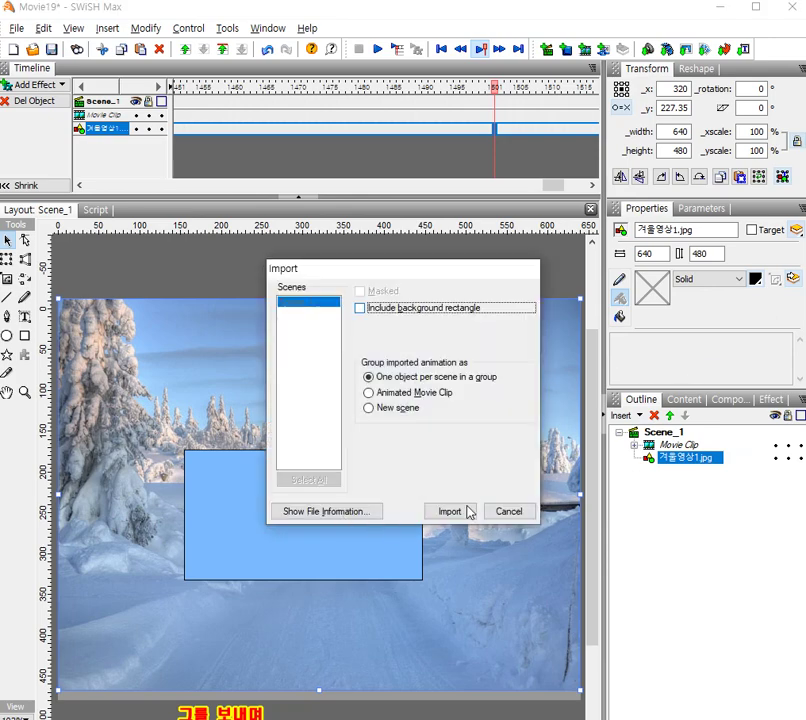
click(449, 511)
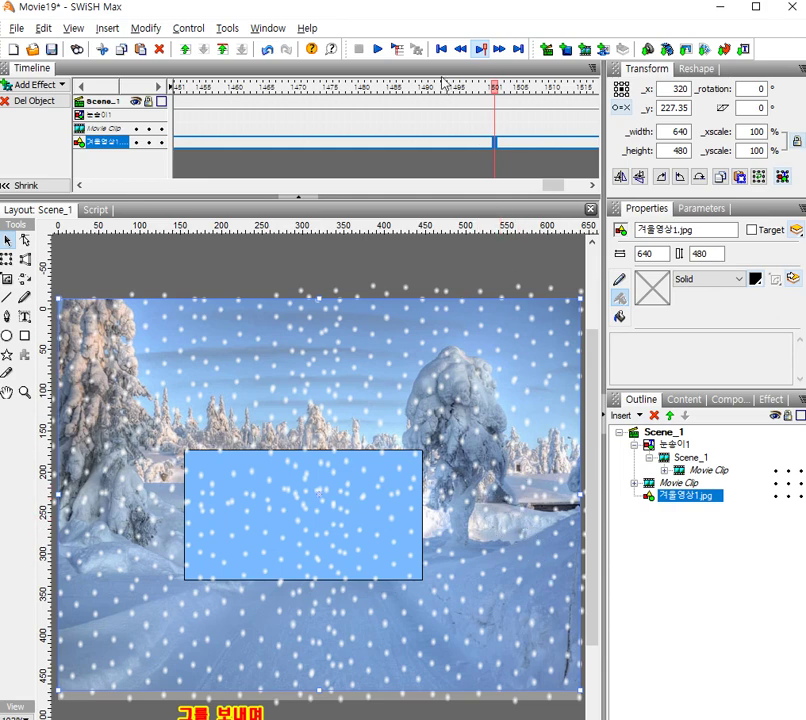
click(377, 49)
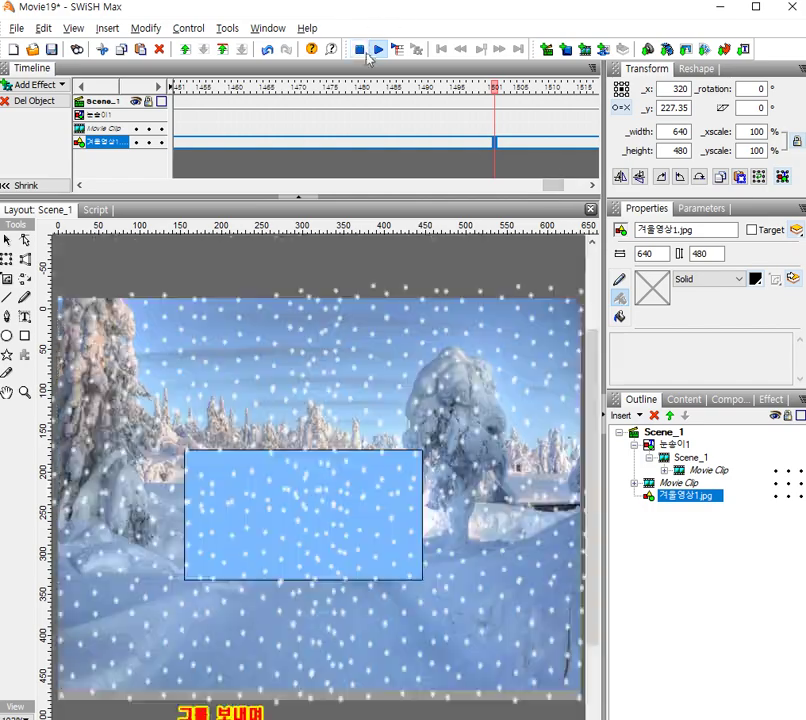
click(364, 49)
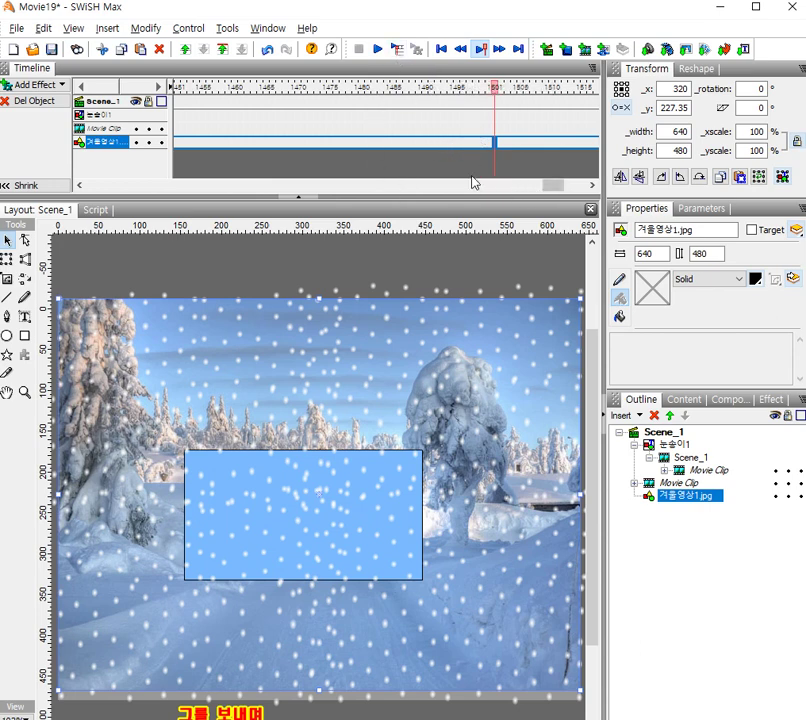
Add a playSound action to frame 1 of Scene_1
drag(553, 192, 88, 220)
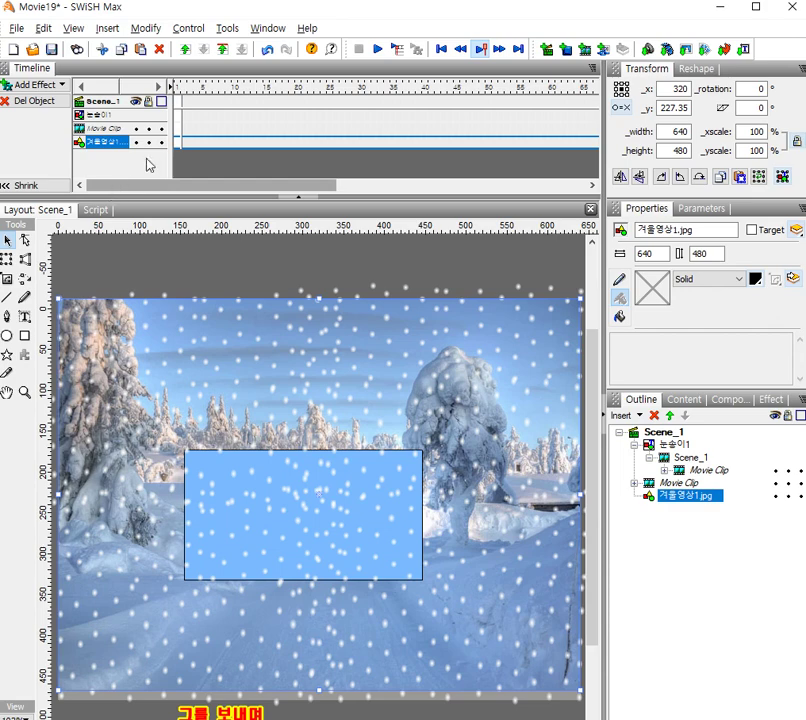
right_click(178, 102)
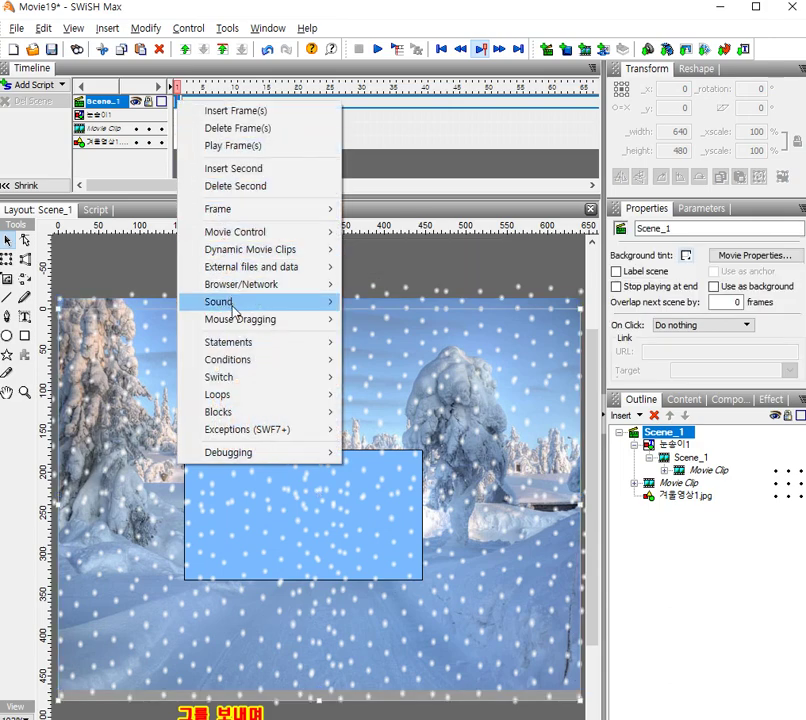
mouse_move(234, 310)
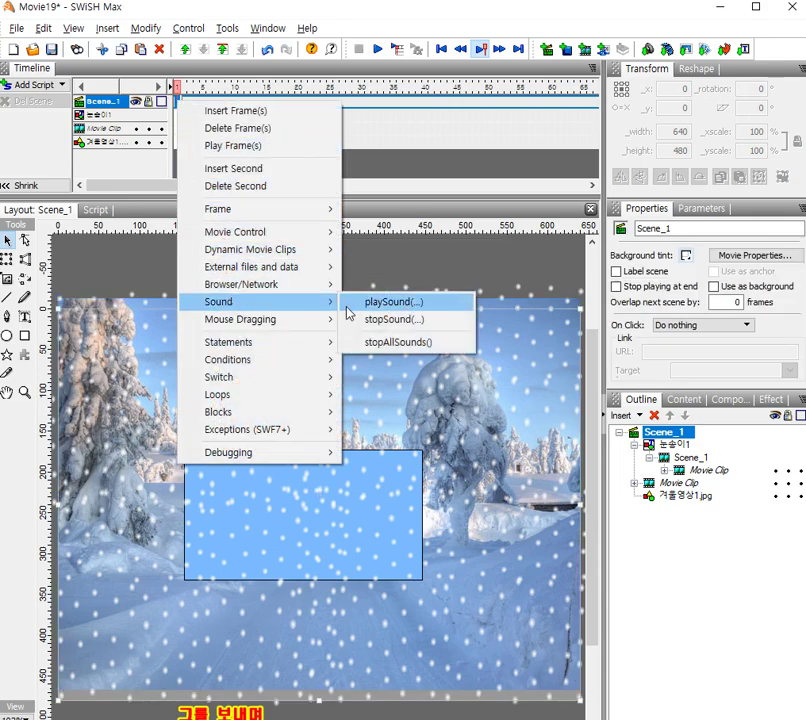
click(397, 302)
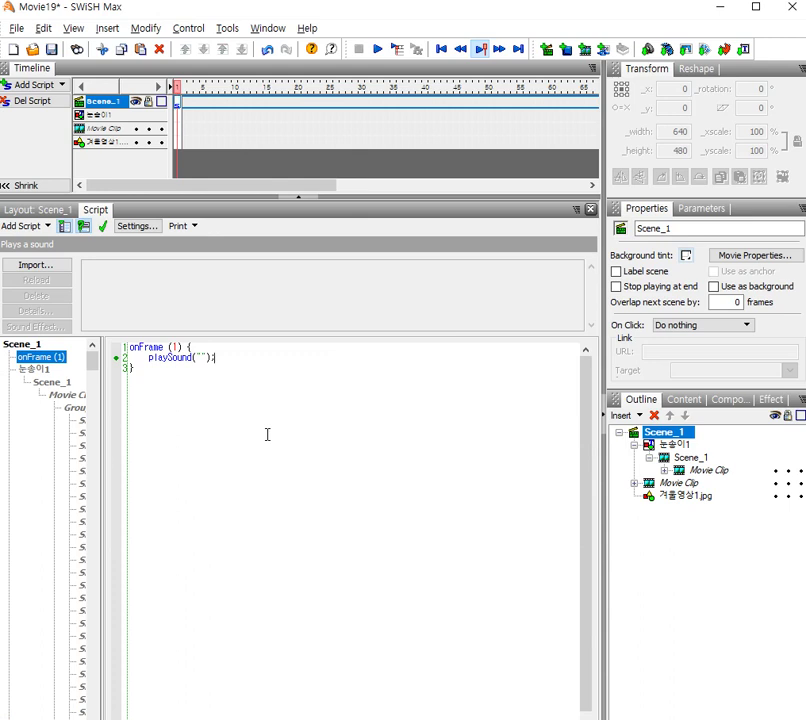
Import the audio file 피아노-1,12 from the desktop and assign it to the playSound action
click(33, 266)
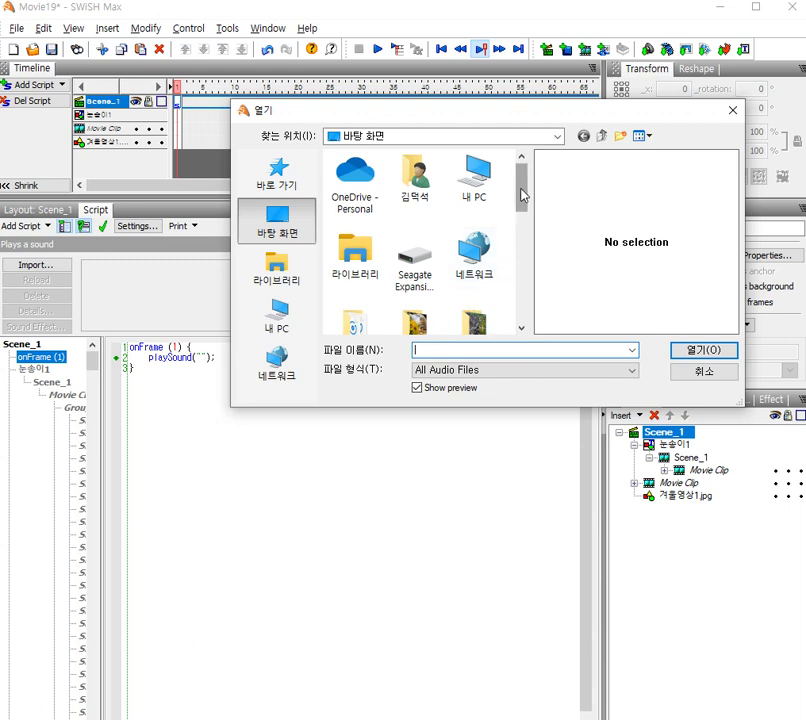
drag(522, 195, 525, 328)
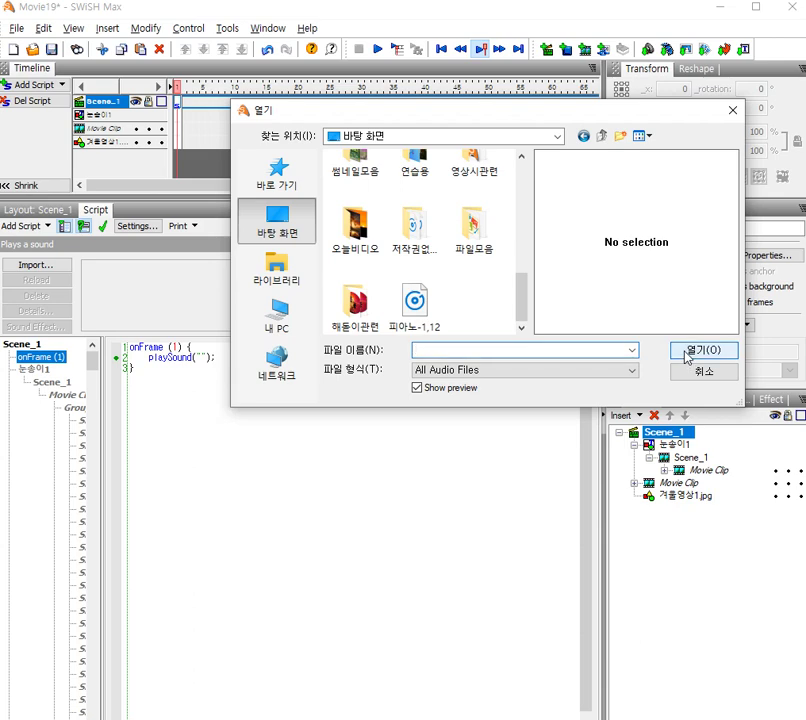
click(415, 303)
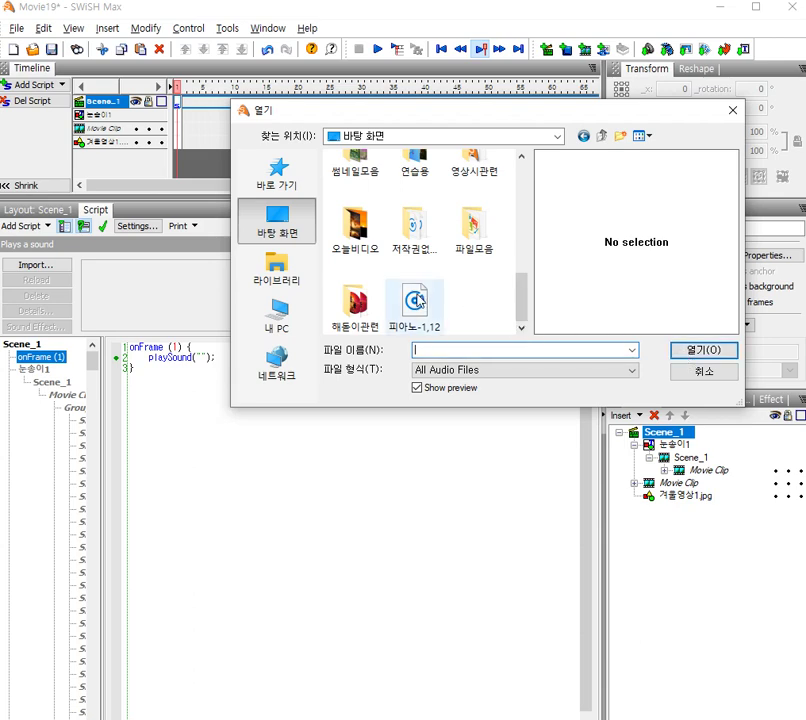
click(688, 352)
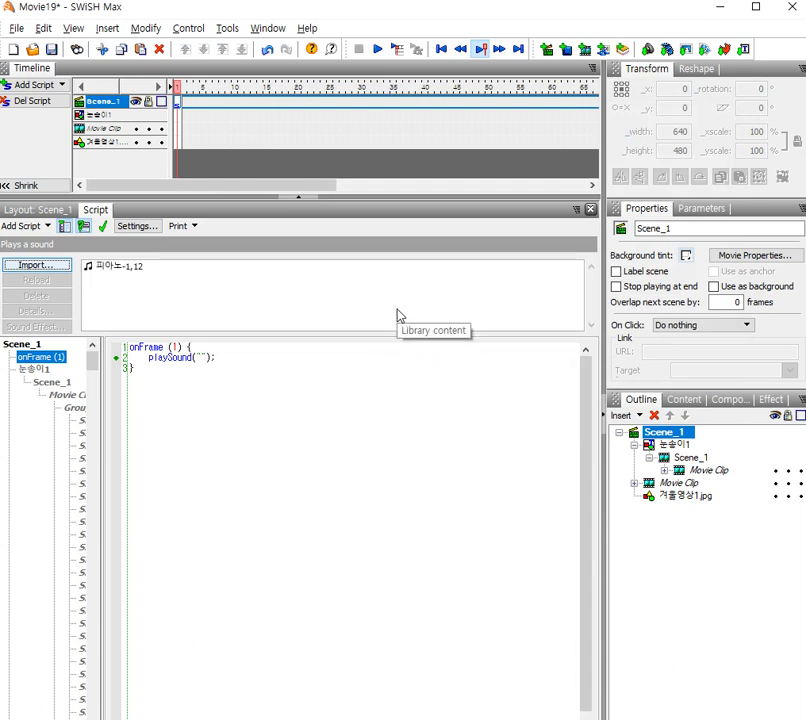
click(122, 273)
double_click(120, 273)
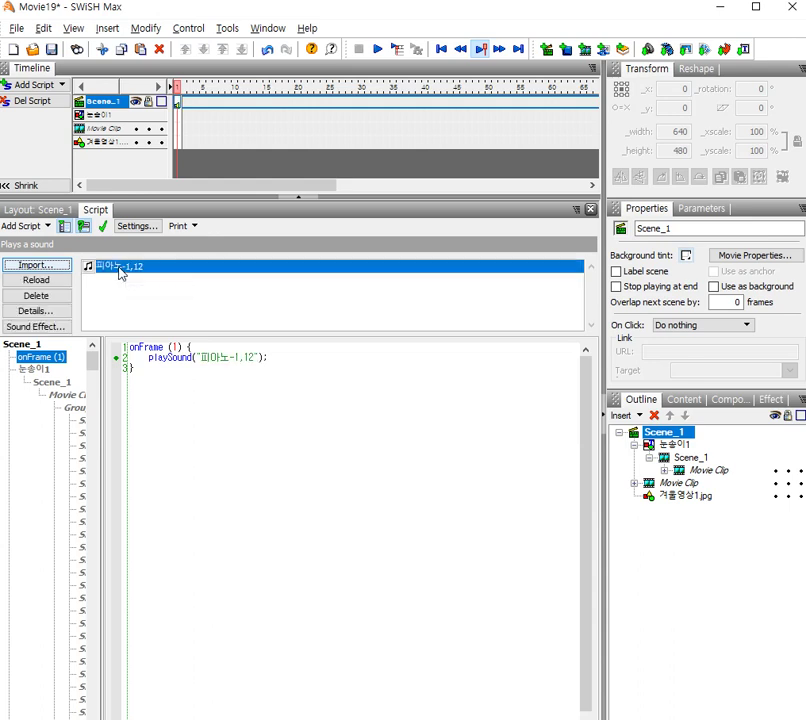
Set the sound not to play if it is already playing, loop it 2 times, and check the script
click(43, 330)
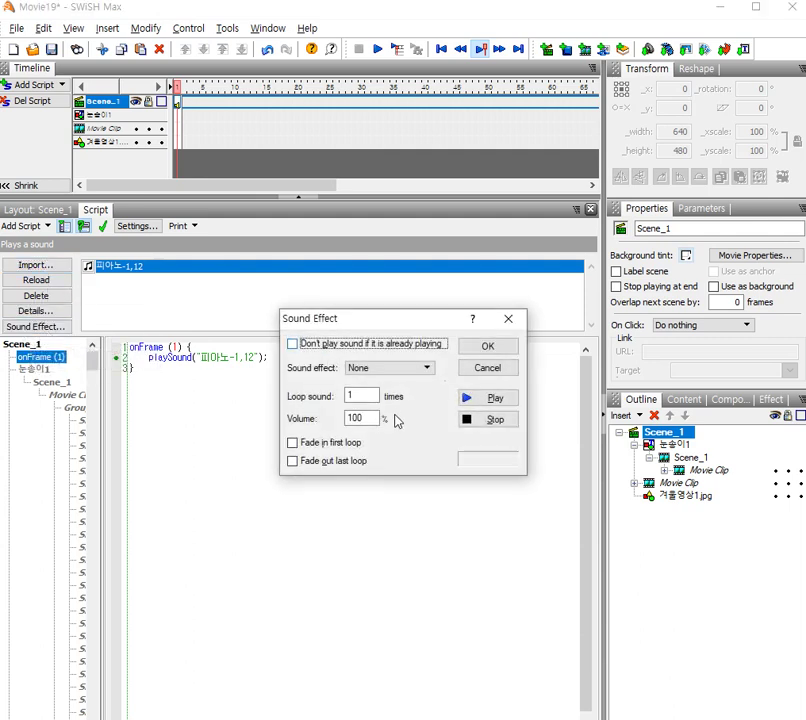
click(292, 345)
click(353, 394)
double_click(354, 396)
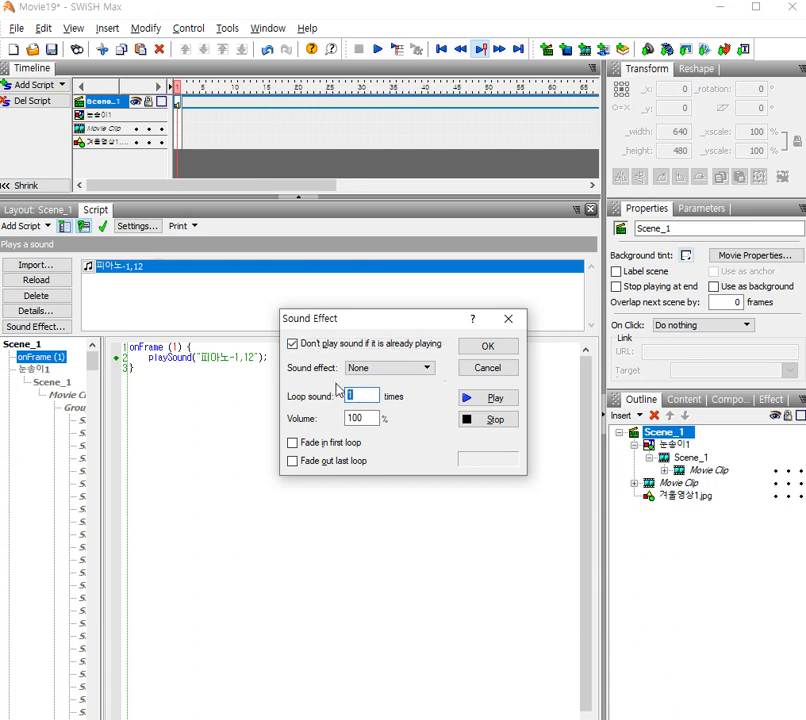
text(3)
key(BackSpace)
text(2)
click(475, 346)
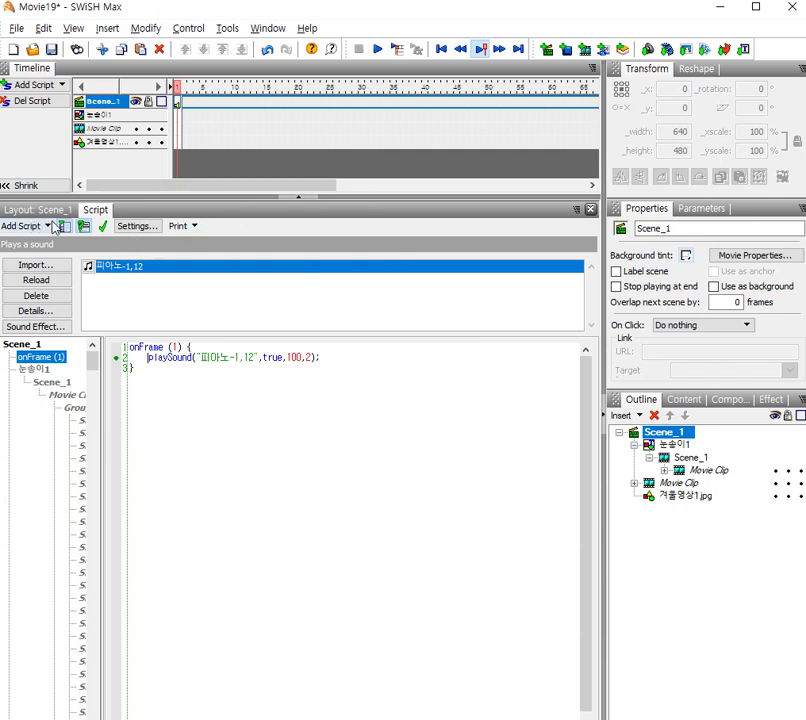
click(102, 225)
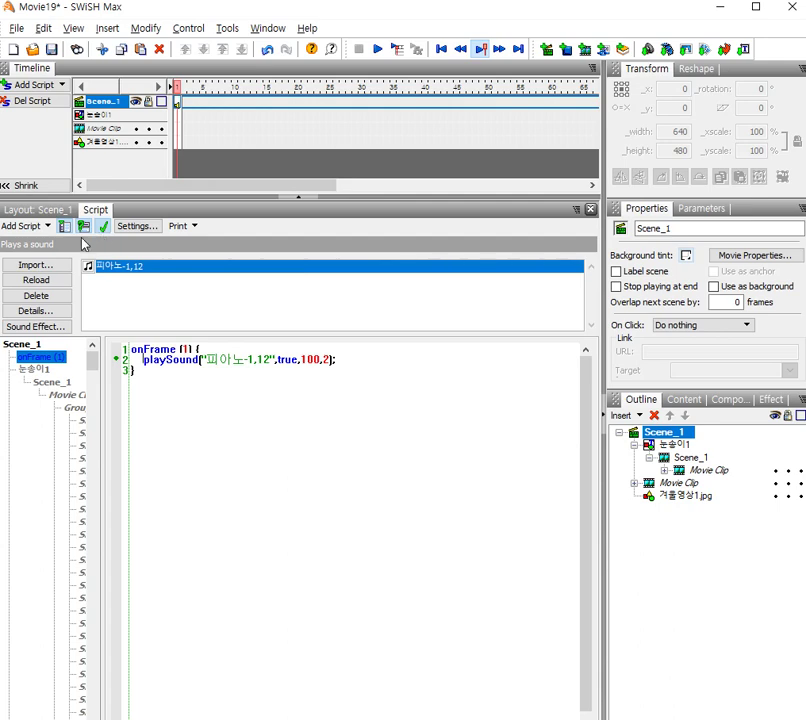
Return to the scene layout and play the finished movie with its snow, scrolling poem and music
click(27, 216)
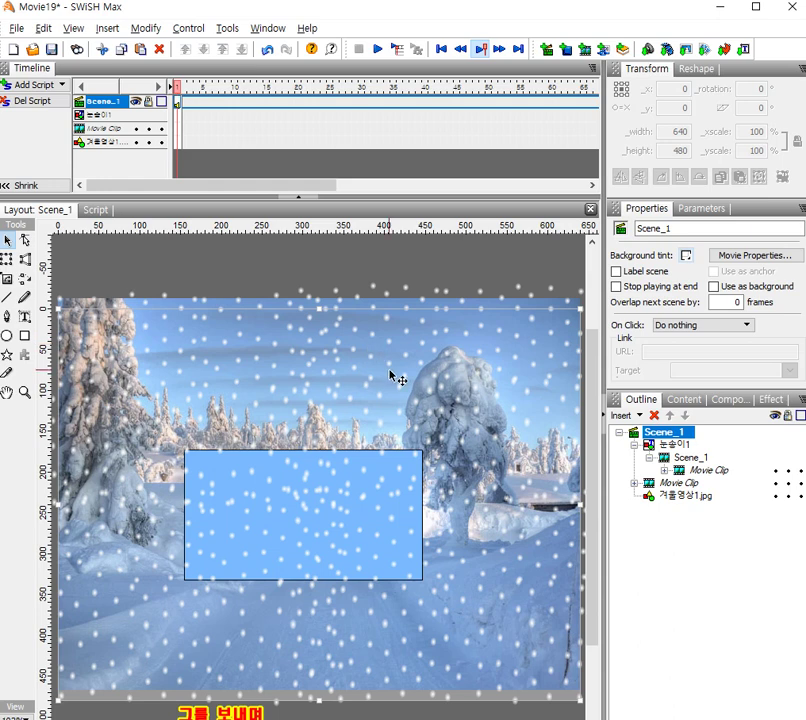
click(378, 47)
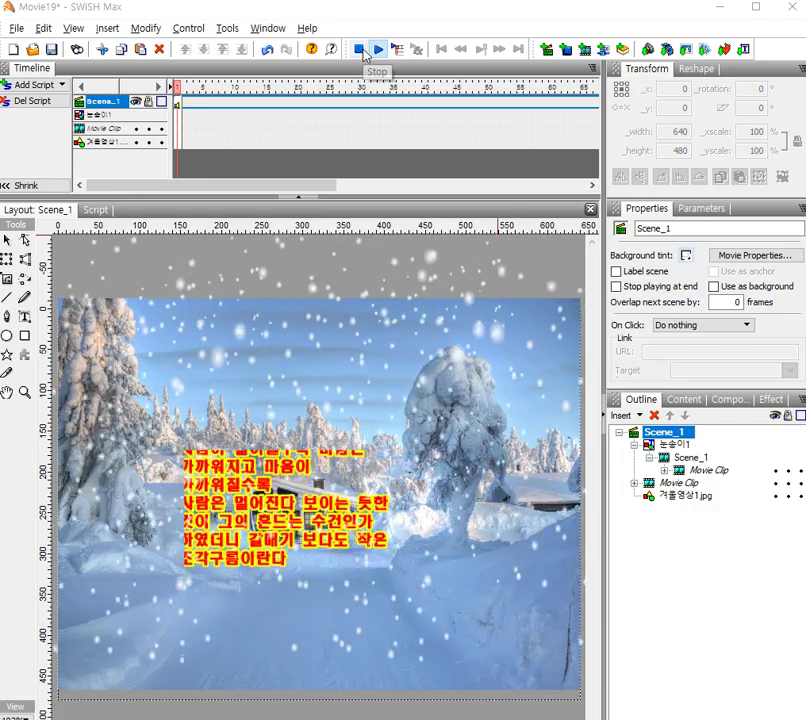
click(359, 50)
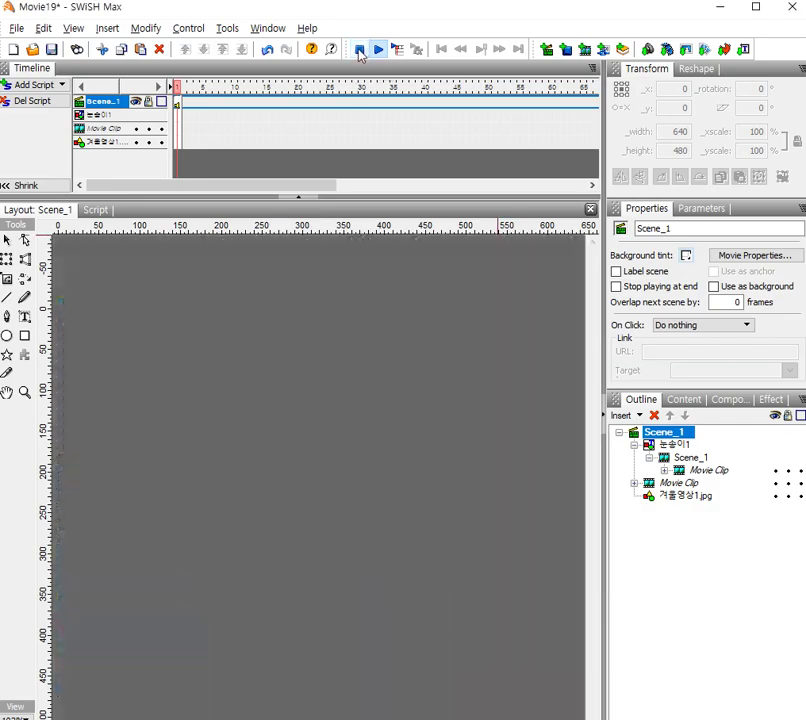